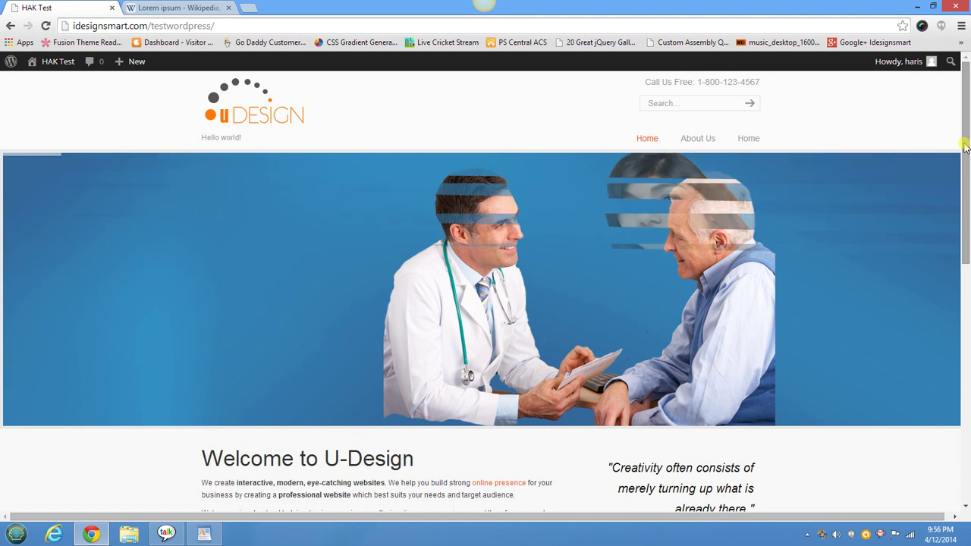
Step: Open the HAK Test site's dashboard and go to its Widgets page
drag(965, 146, 947, 401)
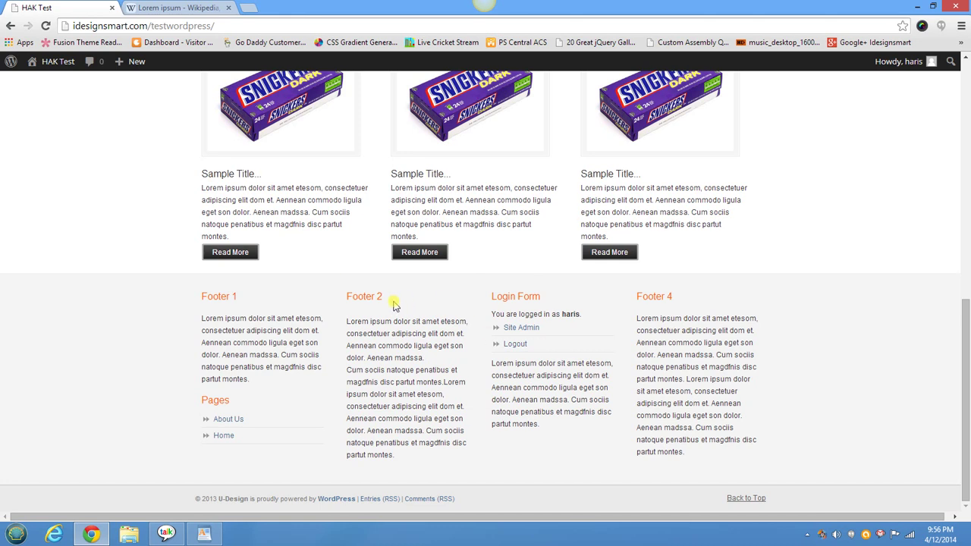
mouse_move(60, 61)
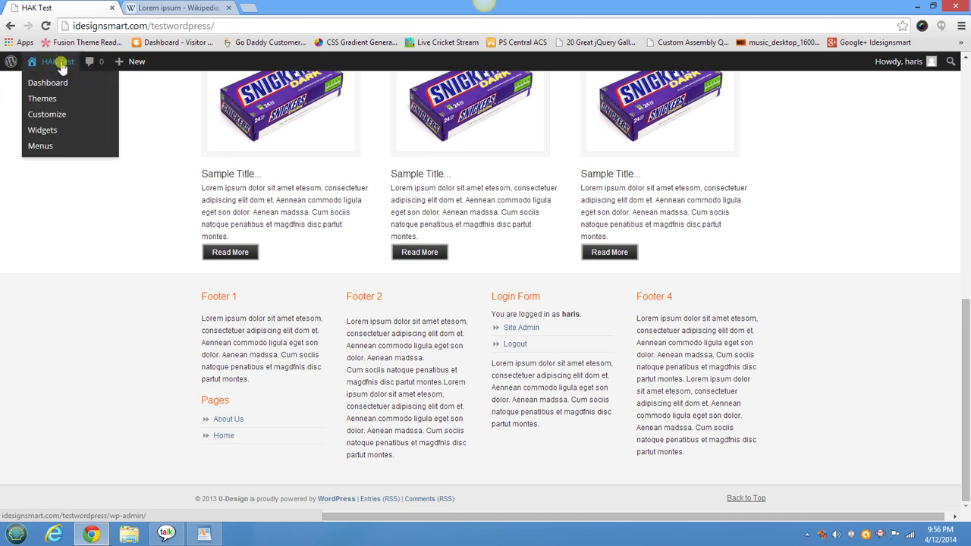
click(60, 83)
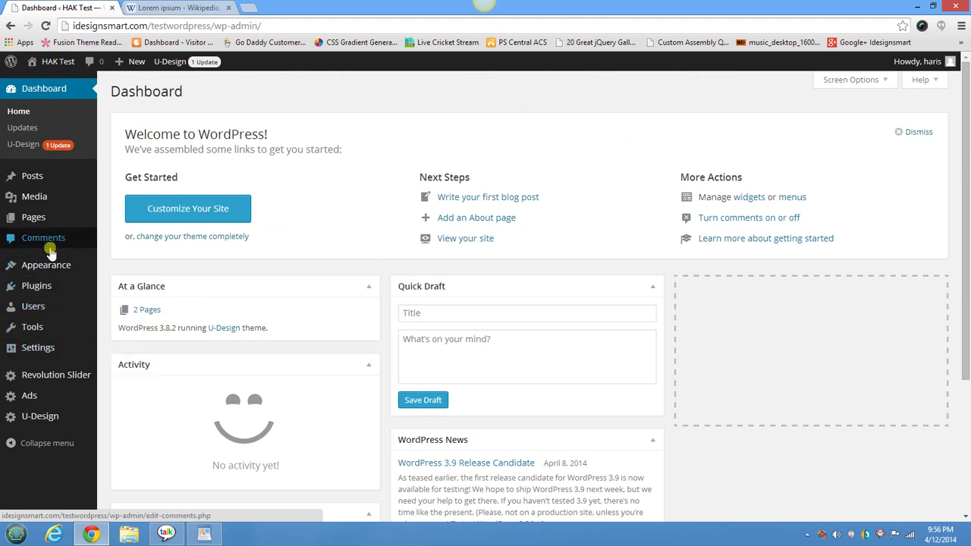
mouse_move(45, 264)
click(122, 301)
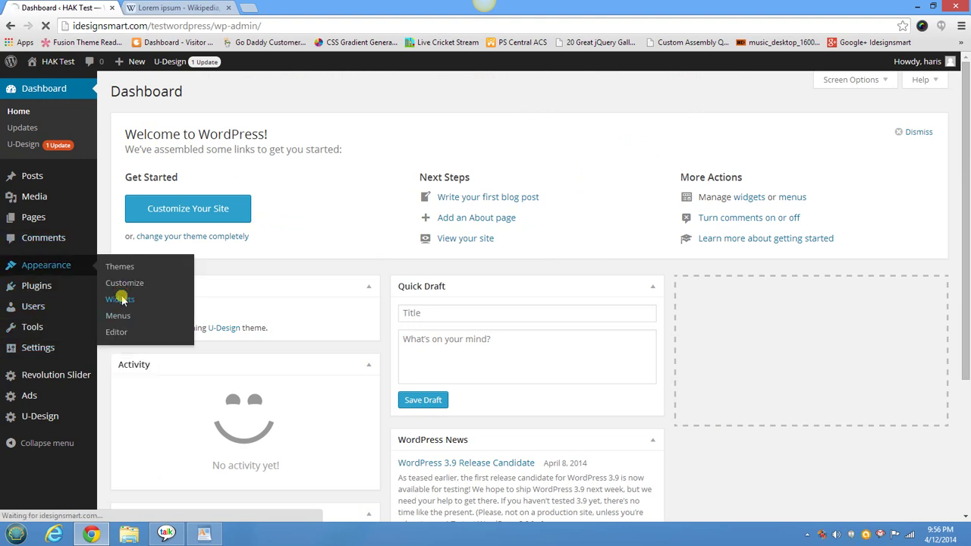
Step: Add a Text widget to the Home Page After Content Row 1 area
scroll(640, 332, down, 3)
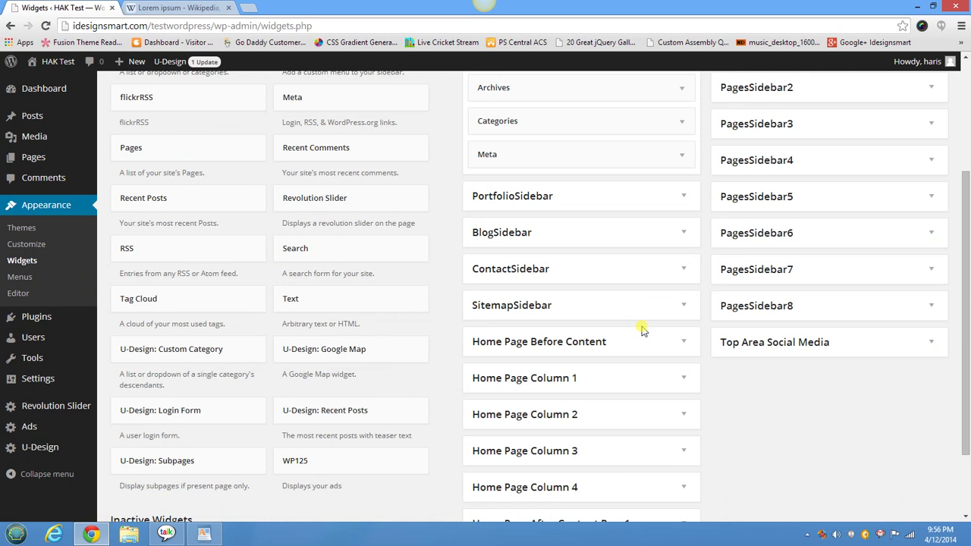
scroll(641, 330, down, 2)
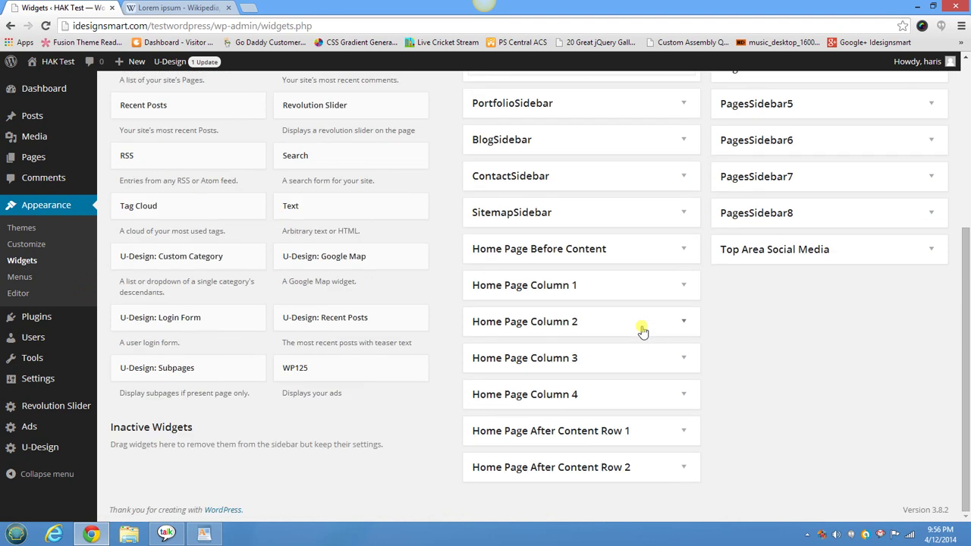
click(579, 427)
drag(329, 210, 531, 484)
Step: Paste the copied Latin passage starting "Sed ut perspiciatis" into the Text widget's content and close the Wikipedia page
scroll(531, 459, down, 3)
click(515, 408)
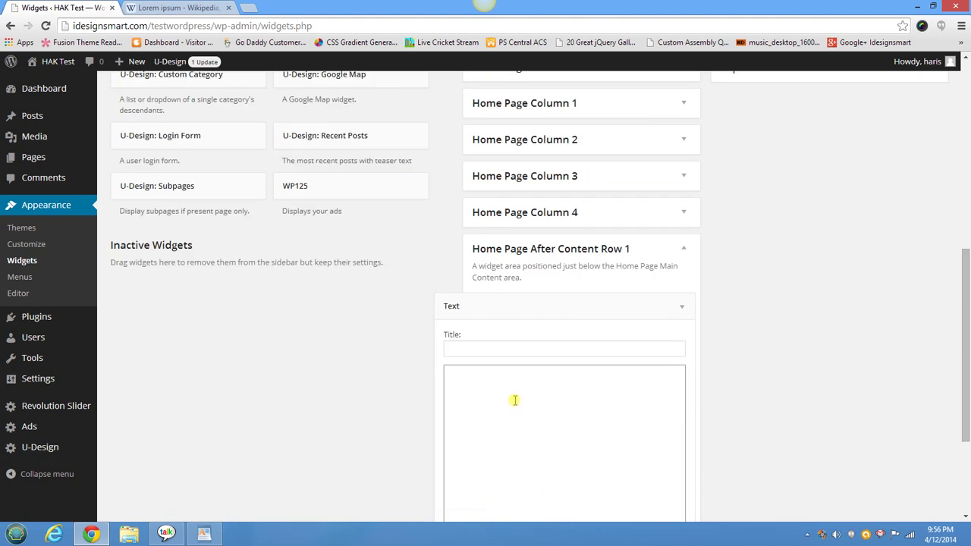
key(ctrl+v)
scroll(670, 322, up, 2)
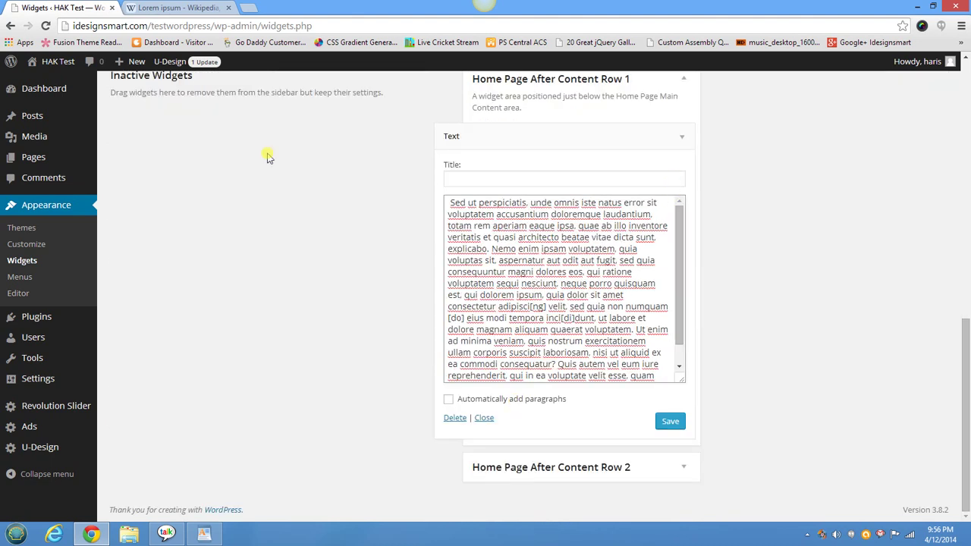
click(207, 7)
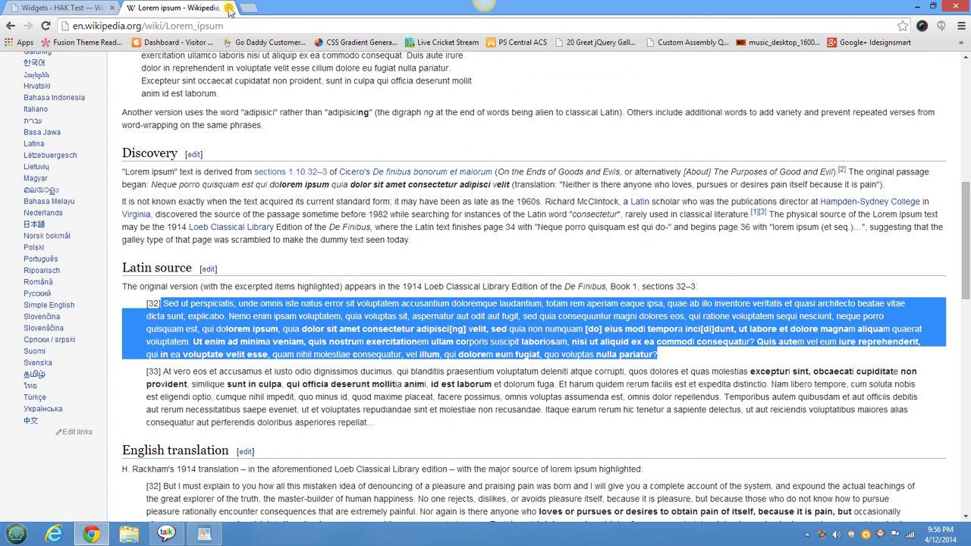
click(228, 7)
Step: Insert the heading line "<h2>Some more text </h2>" above the passage in the Text widget and save it
scroll(544, 329, up, 4)
scroll(540, 357, down, 3)
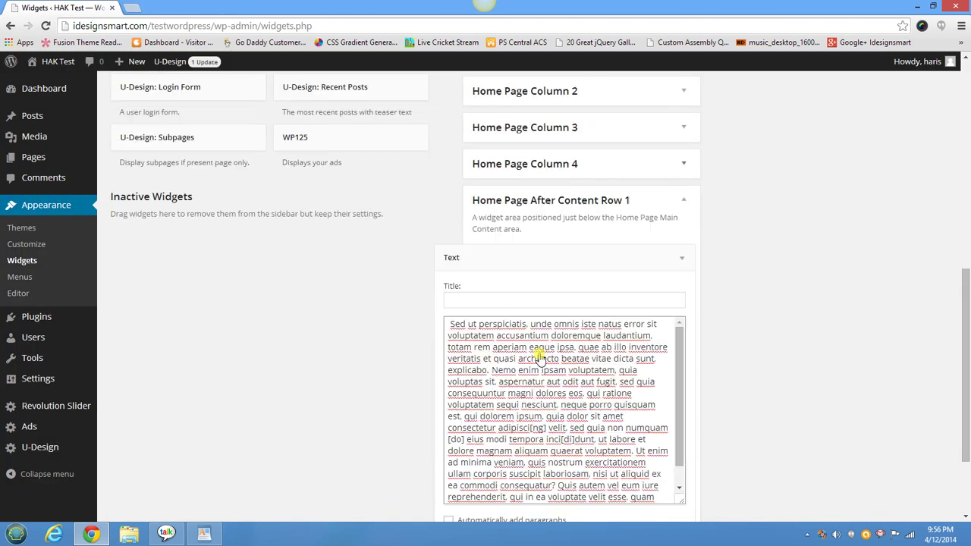
scroll(483, 328, up, 2)
click(966, 277)
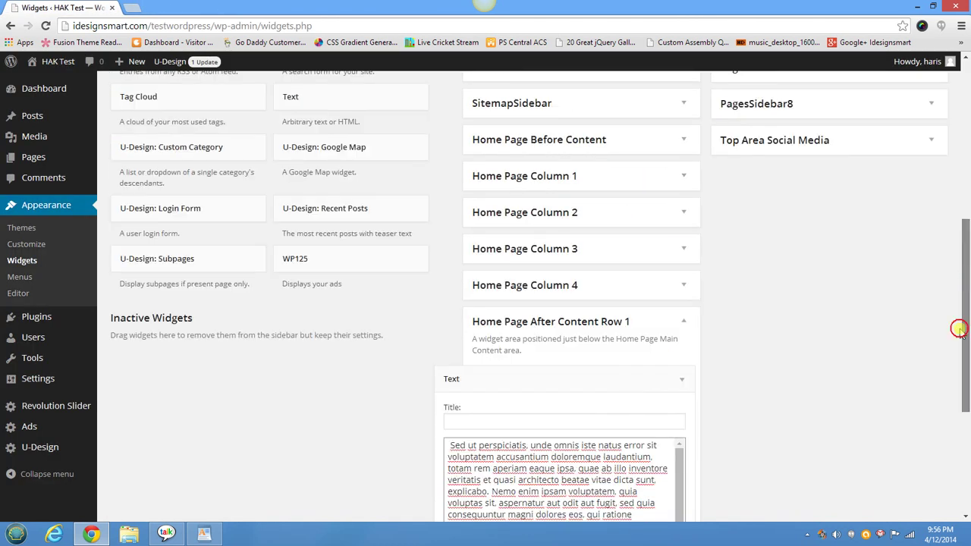
drag(966, 277, 956, 403)
drag(451, 203, 456, 204)
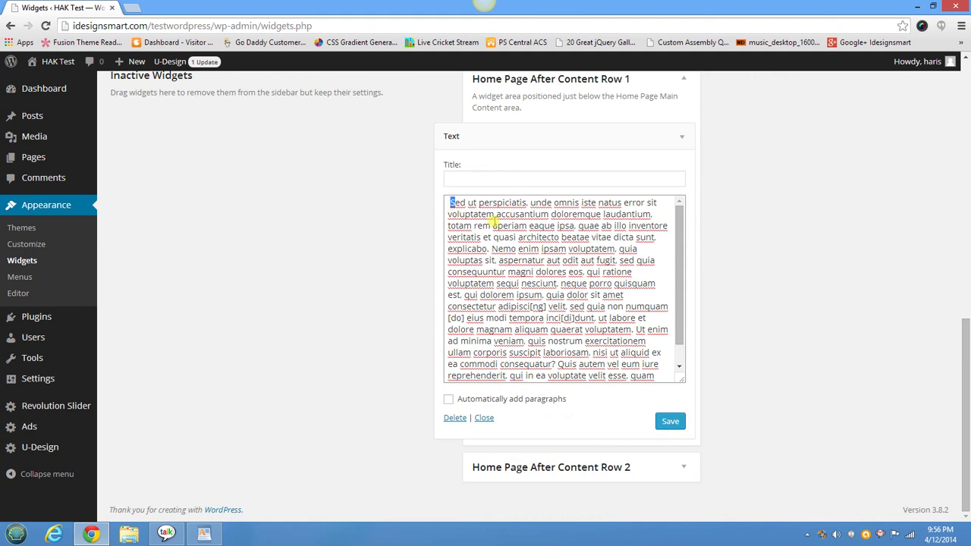
key(Return)
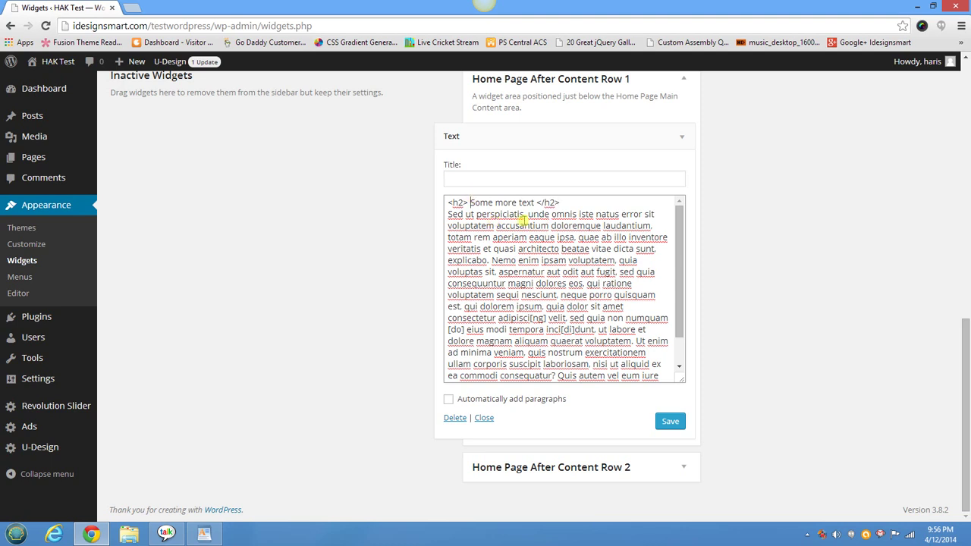
key(BackSpace)
click(669, 421)
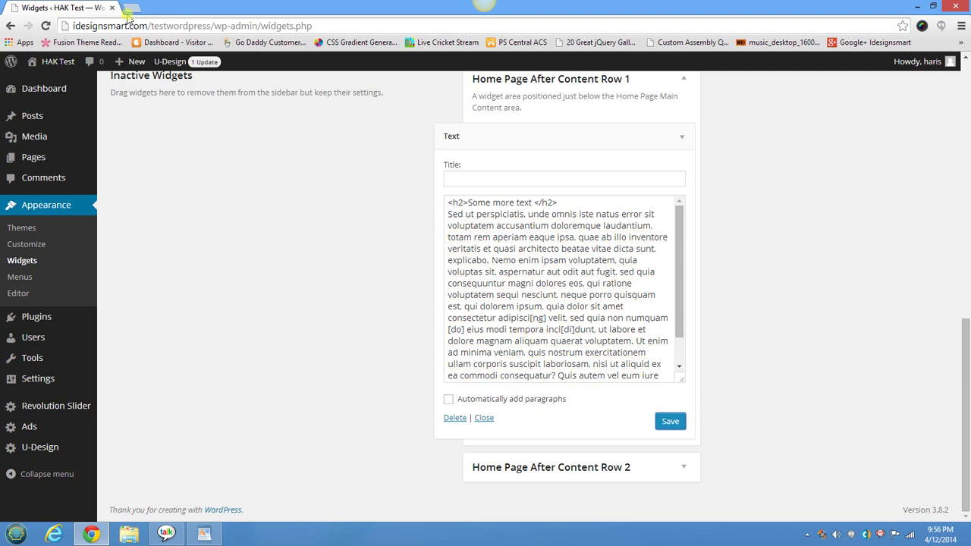
Step: Open the live site in a separate tab and check the new text section above the footer
mouse_move(53, 62)
right_click(47, 84)
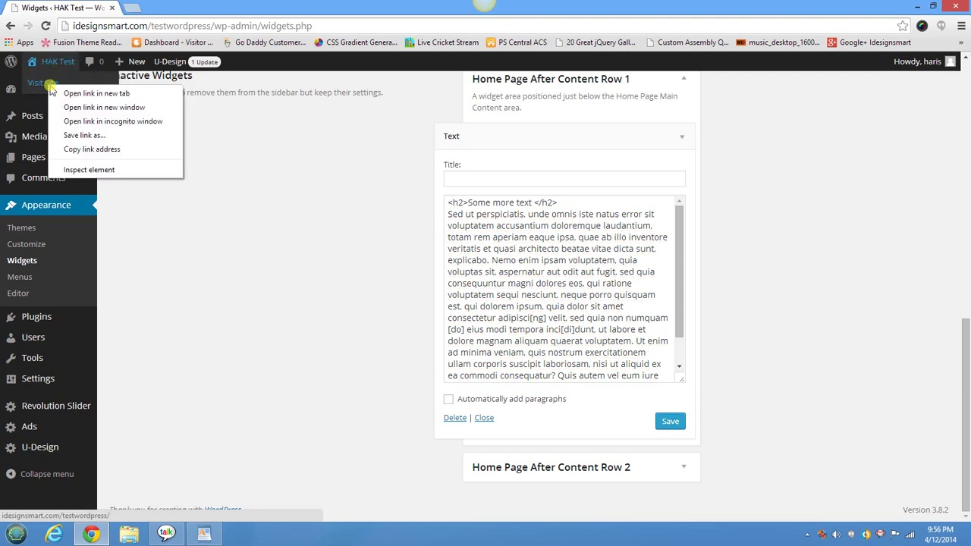
click(97, 93)
click(163, 7)
scroll(319, 227, down, 10)
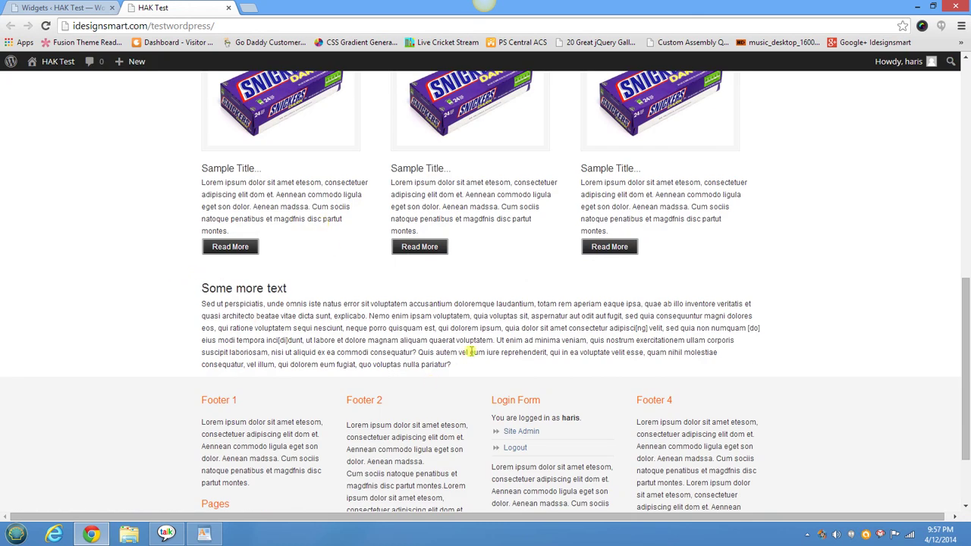
Step: Enable automatic paragraphs, add a [divider] line after the passage in the Text widget, and save it
click(67, 6)
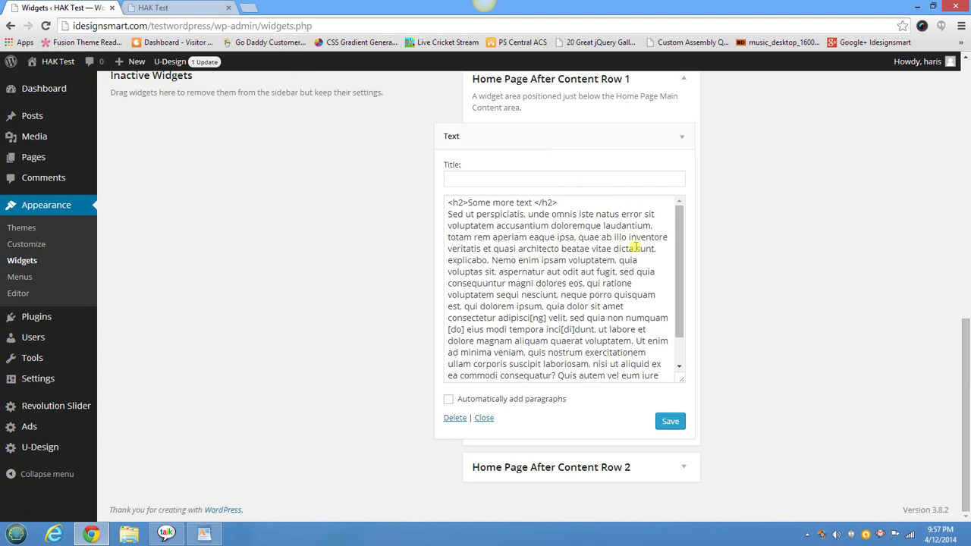
drag(678, 243, 669, 370)
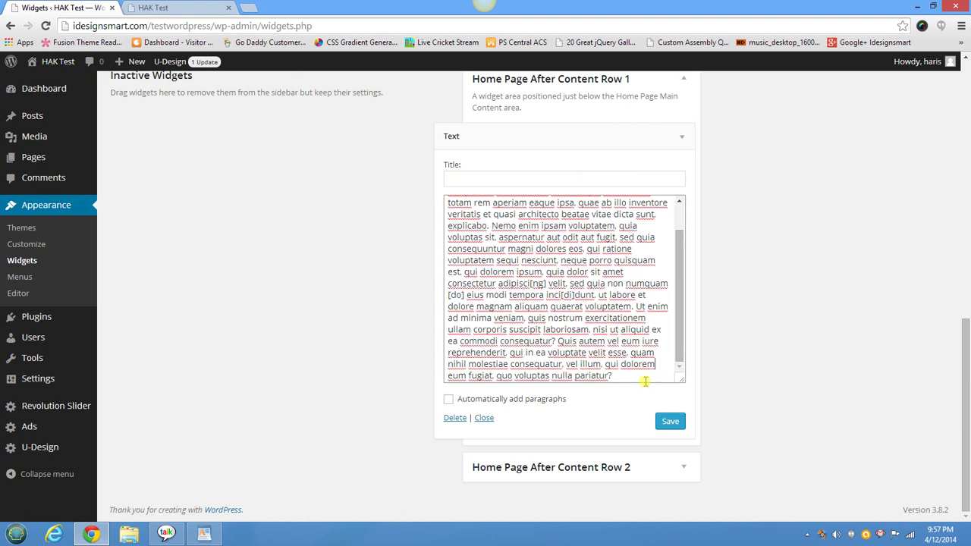
click(448, 399)
click(652, 377)
key(Return)
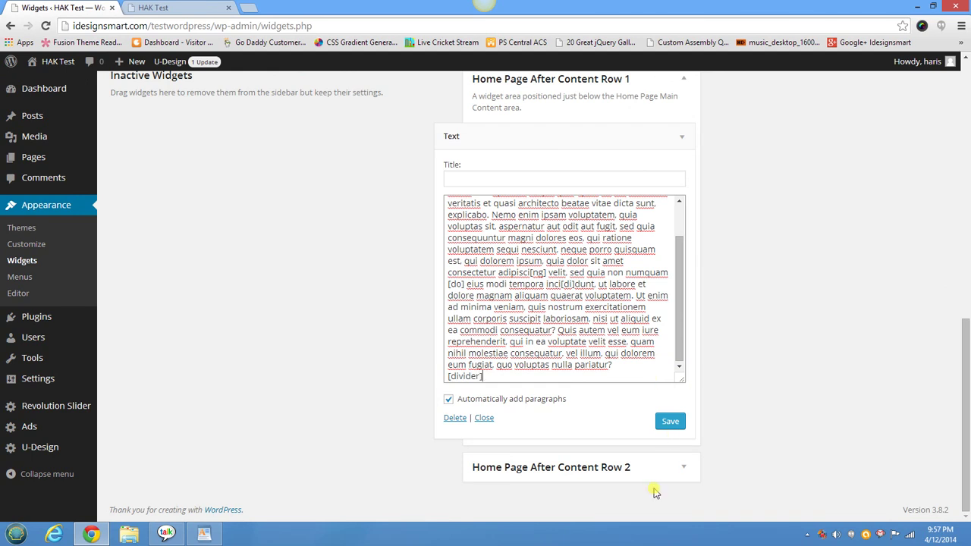
click(670, 421)
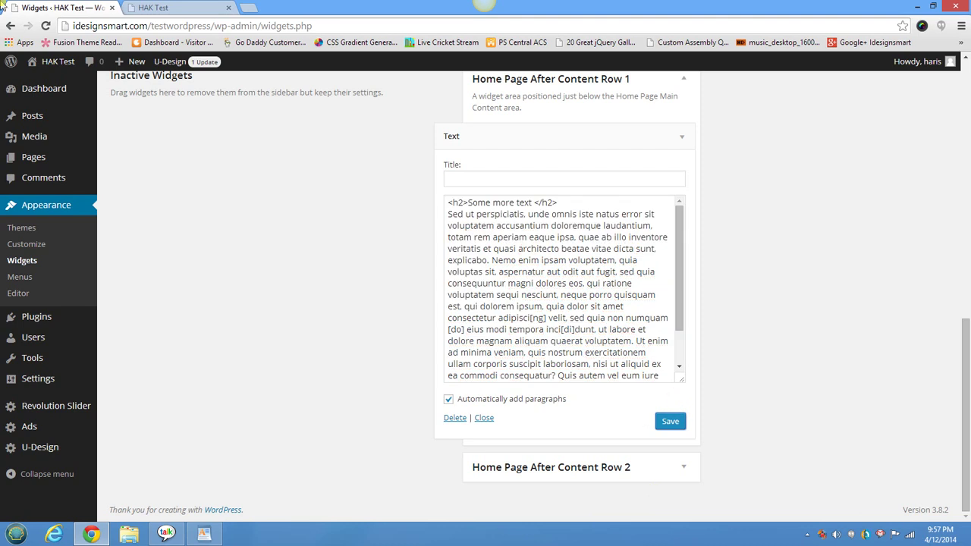
Step: Reload the live home page and check the divider below the "Some more text" section
click(158, 9)
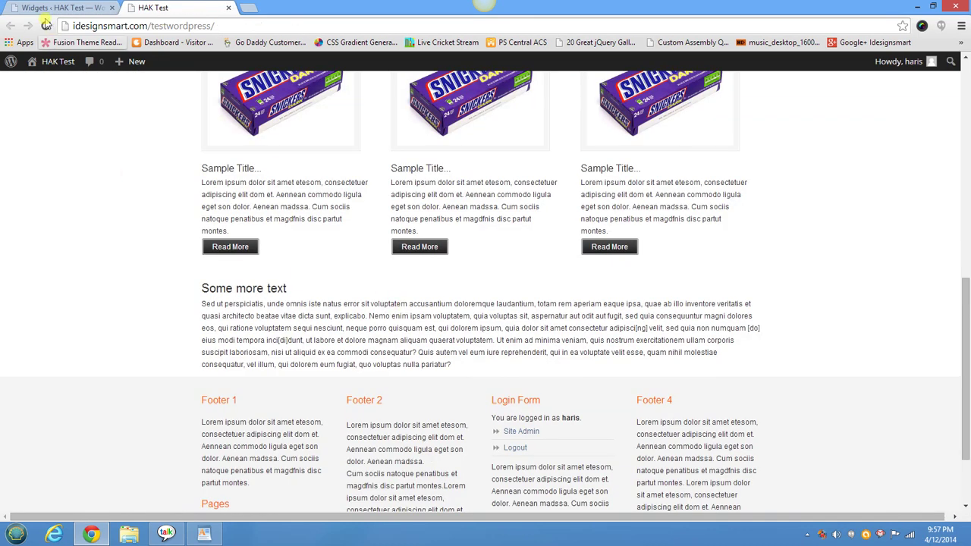
click(45, 24)
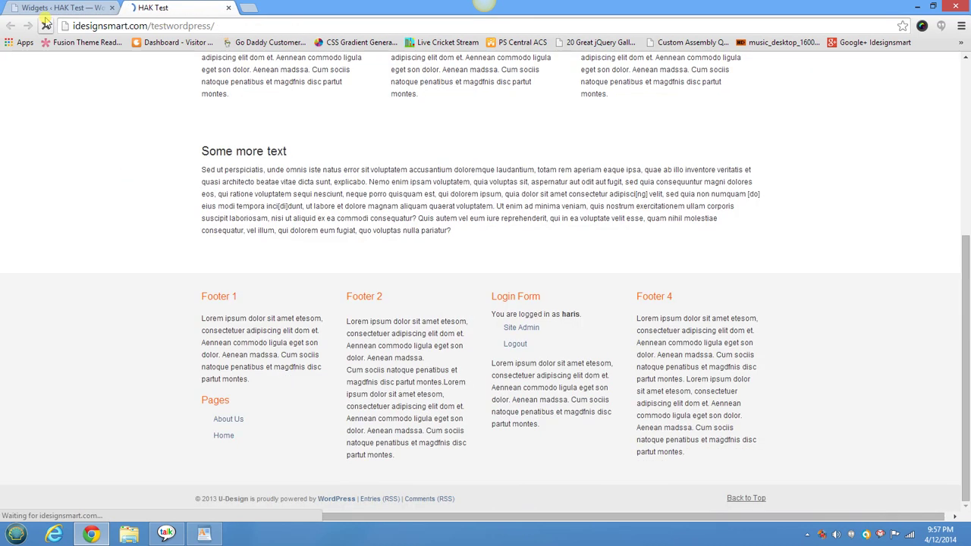
scroll(135, 186, down, 5)
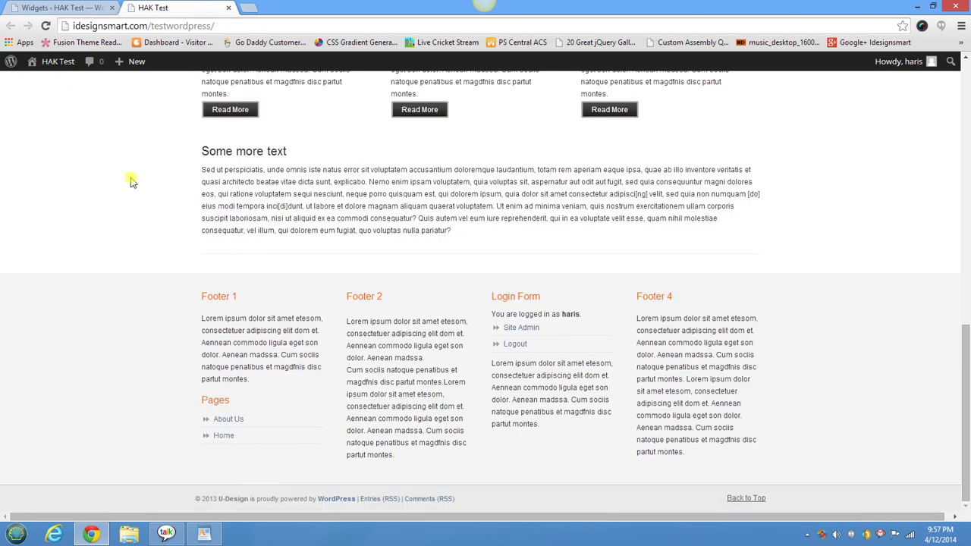
scroll(154, 234, up, 5)
scroll(182, 326, down, 3)
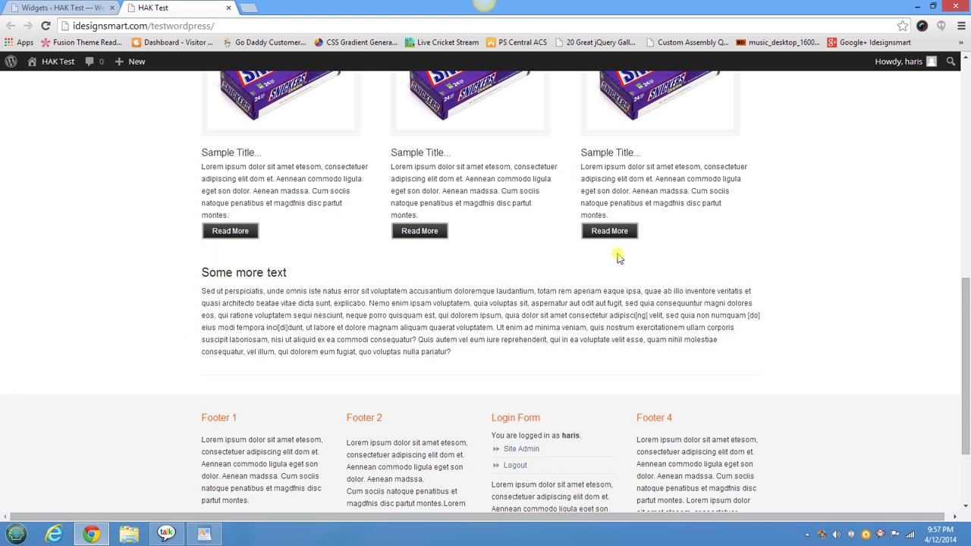
Step: Add a [divider] line above the "Some more text" heading in the Text widget and save it
click(63, 8)
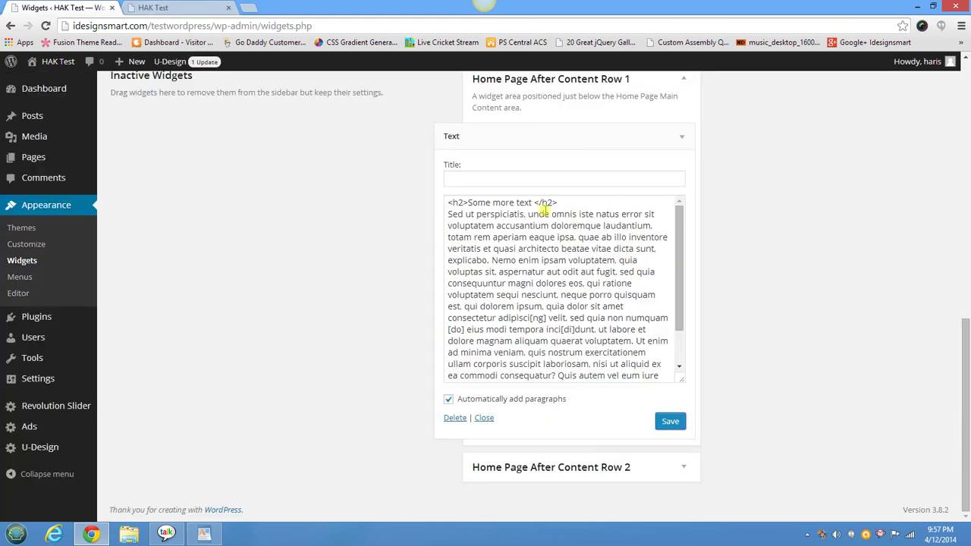
click(558, 202)
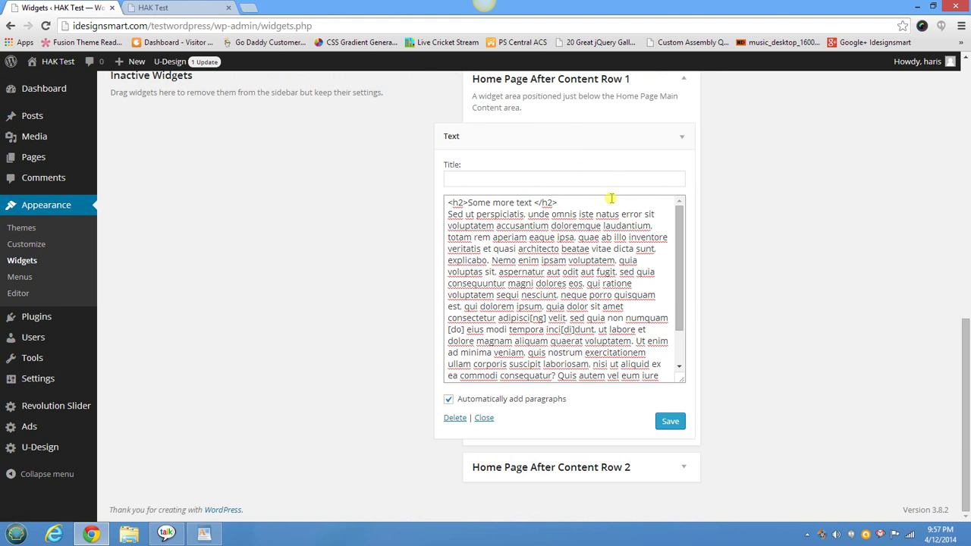
key(Return)
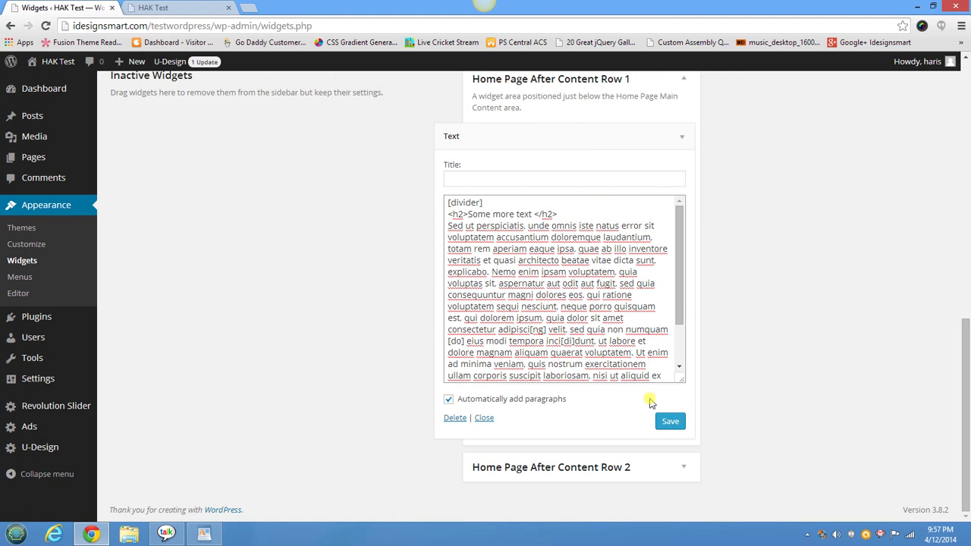
click(670, 421)
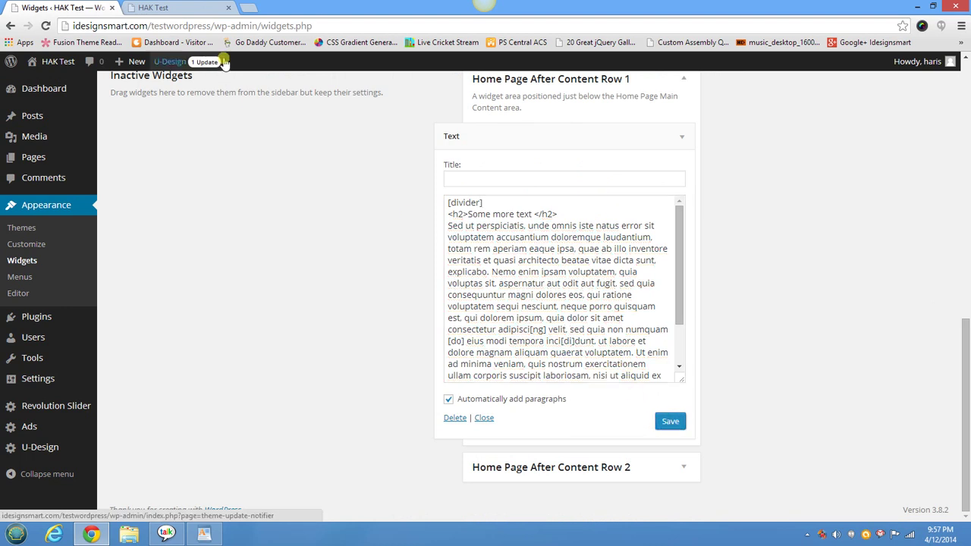
click(665, 420)
Step: Reload the live home page and check the dividers around the "Some more text" section
click(151, 7)
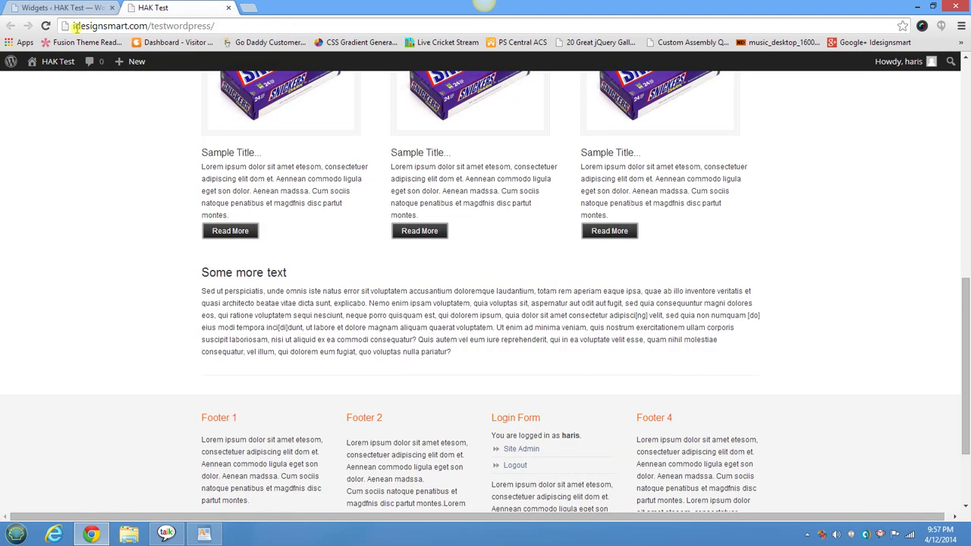
click(45, 26)
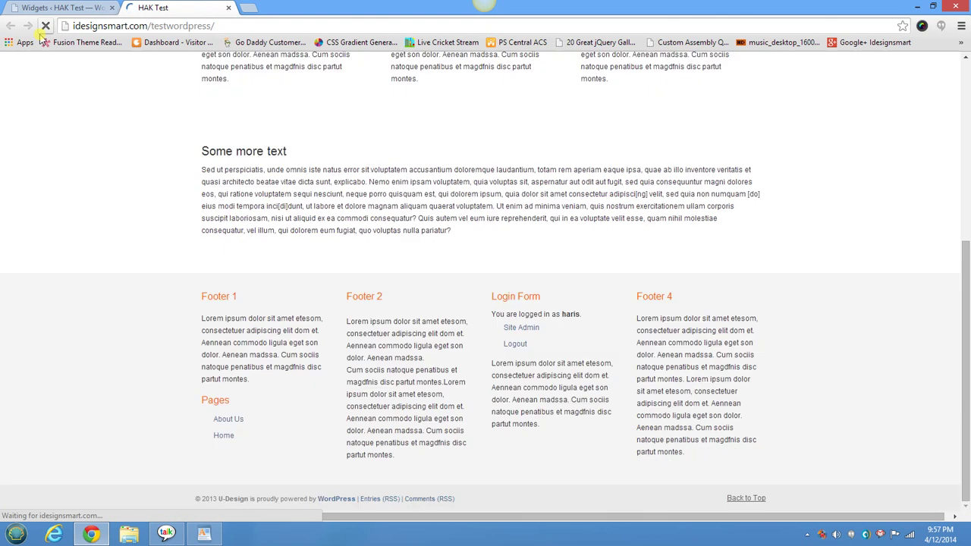
scroll(169, 321, down, 4)
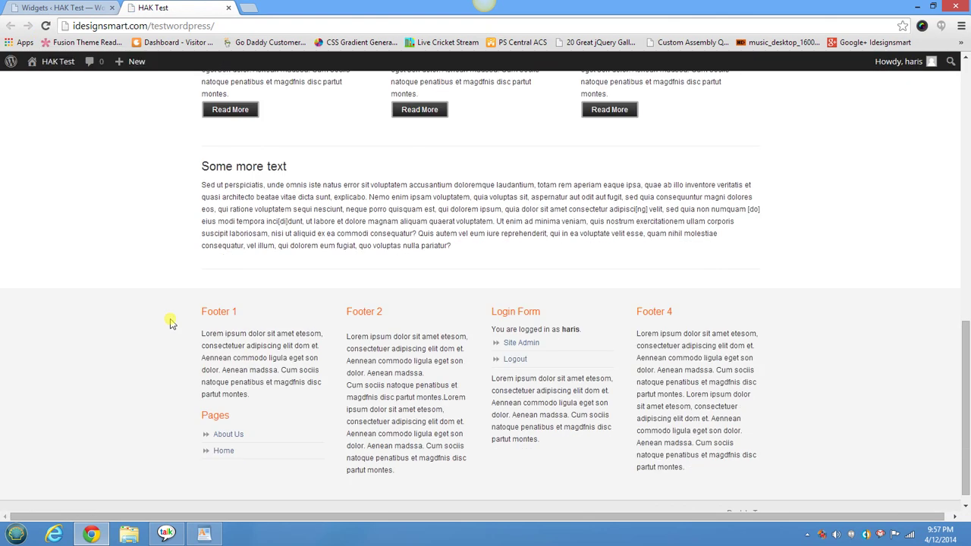
Step: Clear the site's "Hello world!" tagline in the General Settings and save the changes
scroll(169, 321, up, 5)
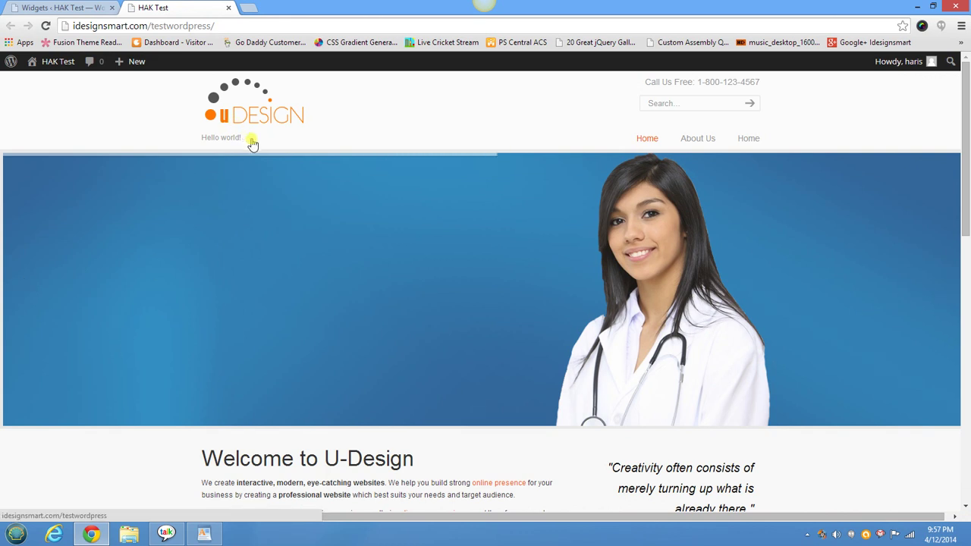
drag(225, 142, 200, 138)
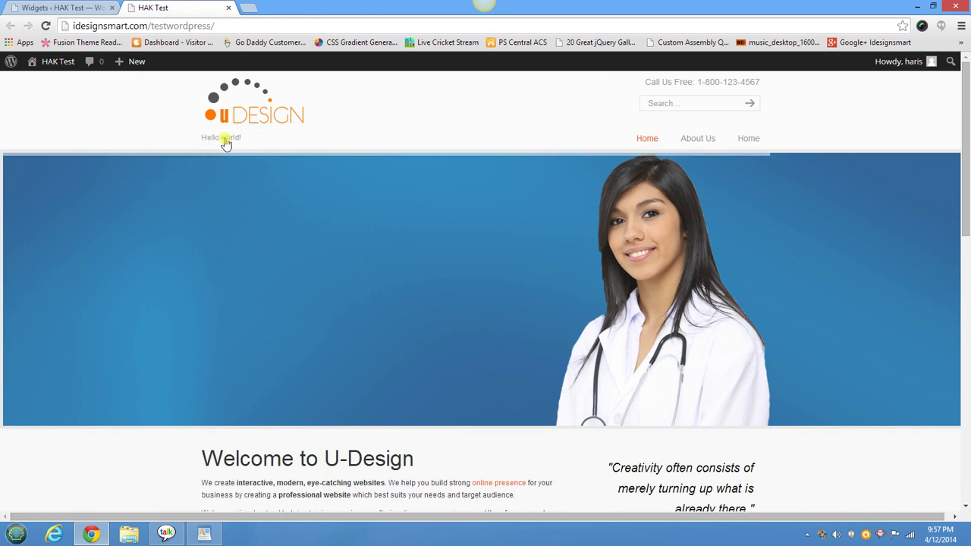
click(91, 6)
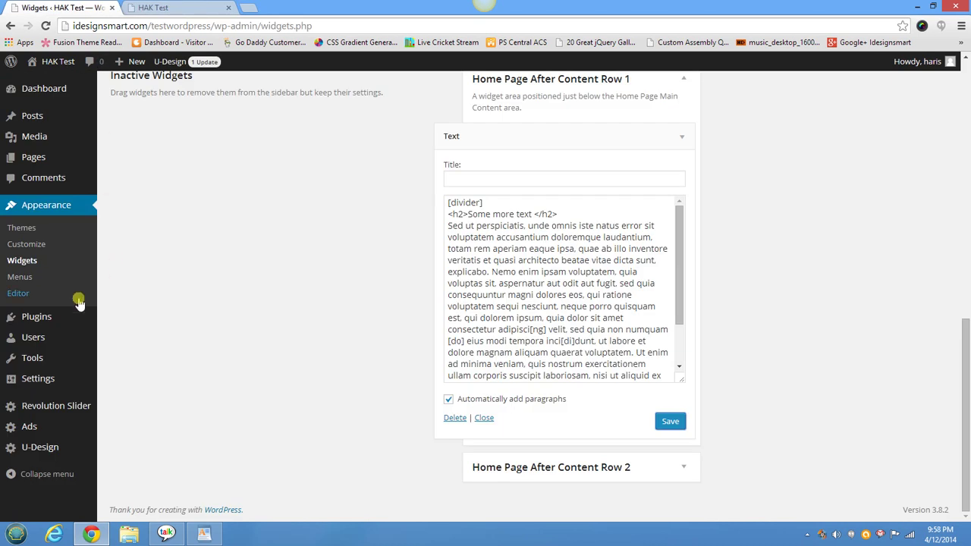
click(47, 381)
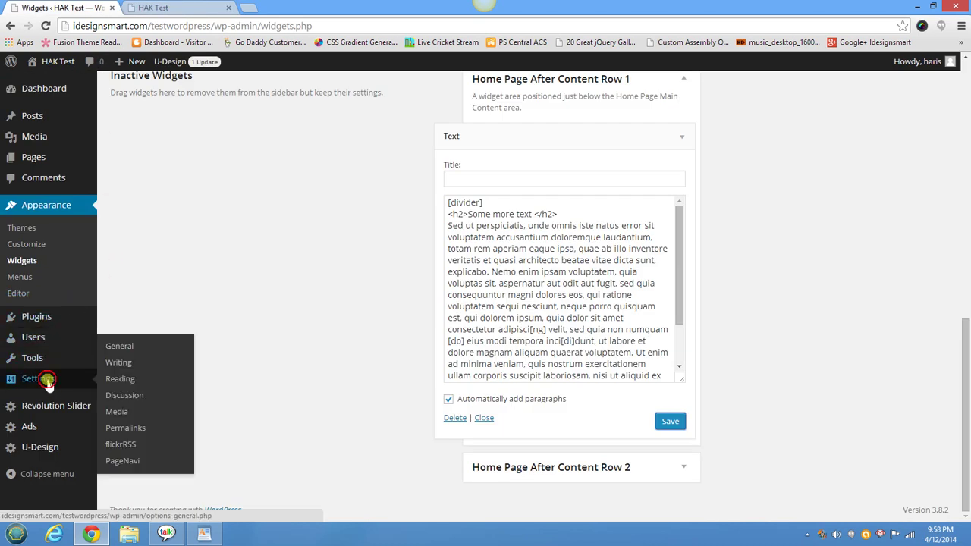
drag(306, 165, 132, 164)
key(BackSpace)
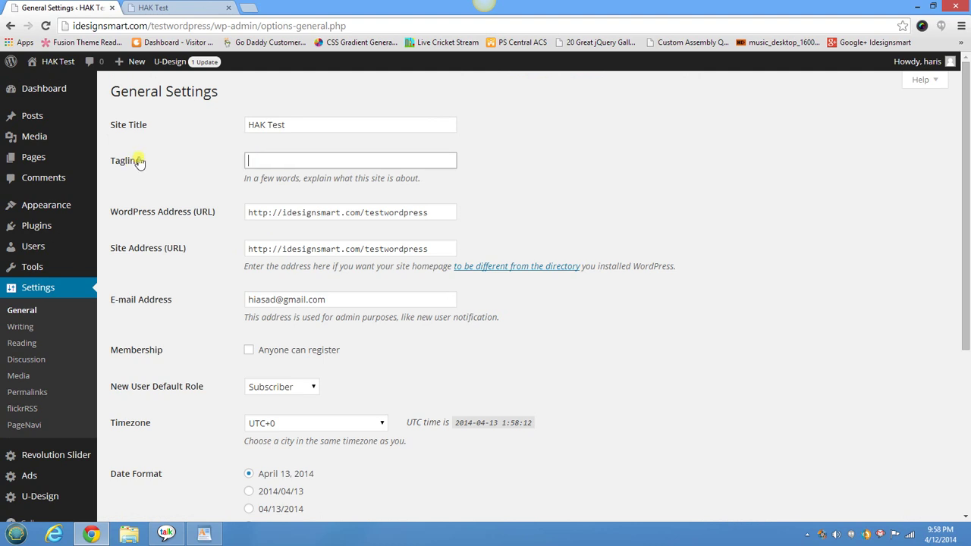
scroll(275, 430, down, 4)
click(147, 458)
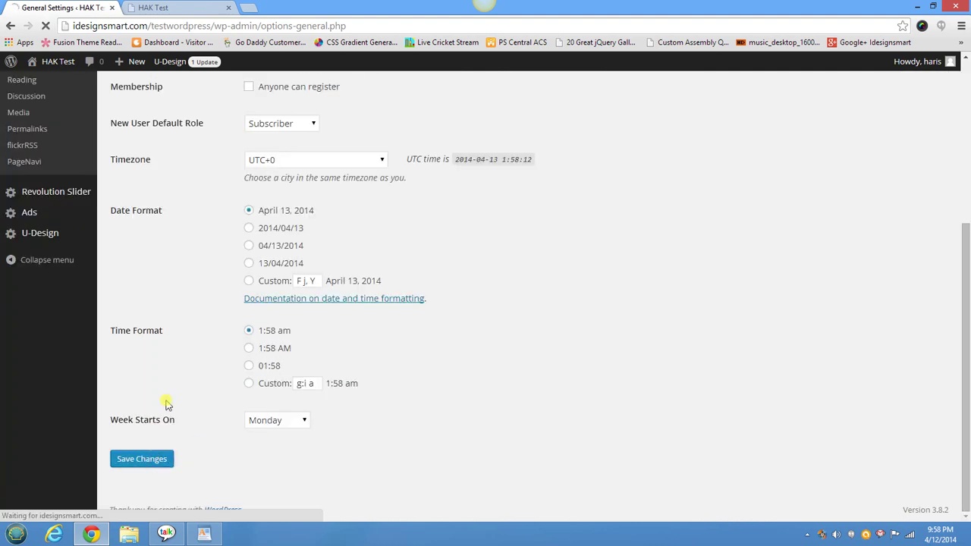
Step: Reload the live home page and check the tagline area below the logo
click(141, 7)
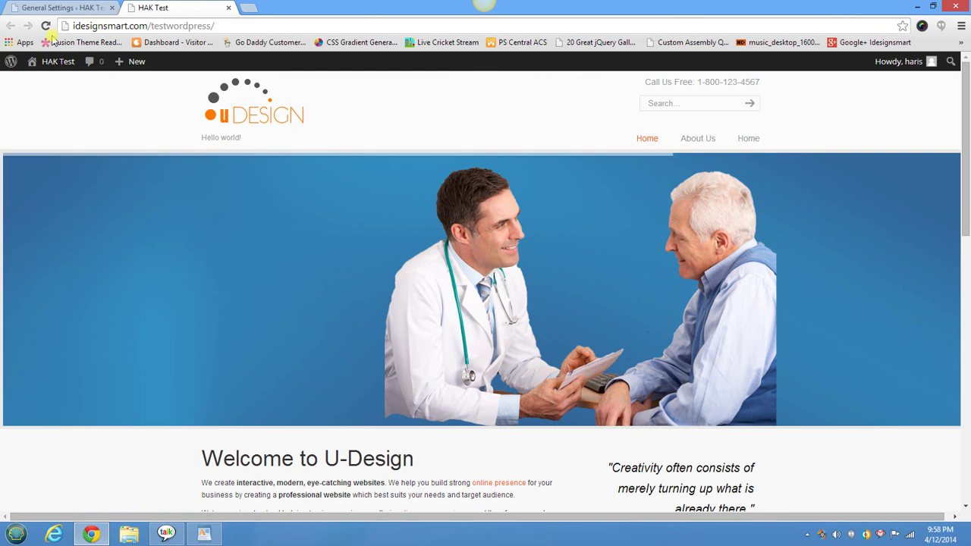
click(47, 26)
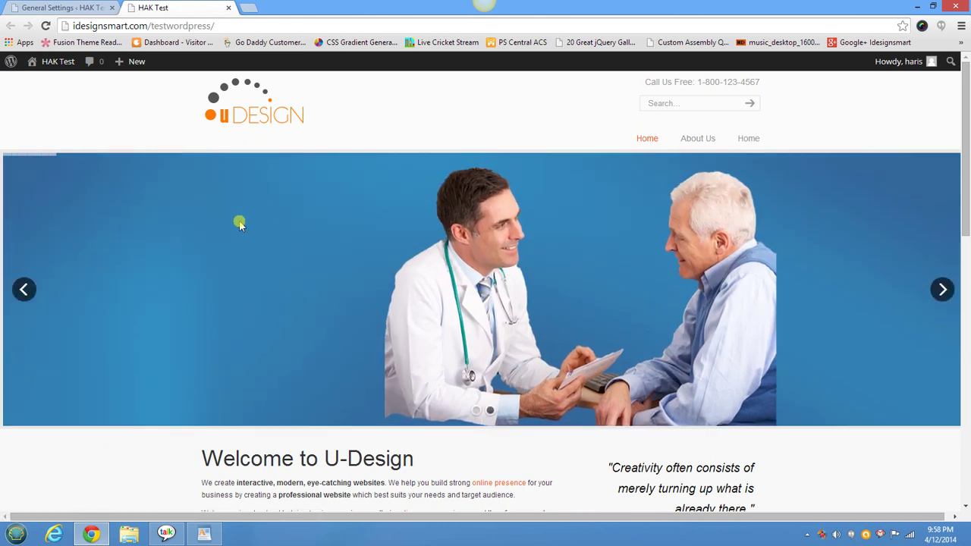
scroll(451, 287, down, 3)
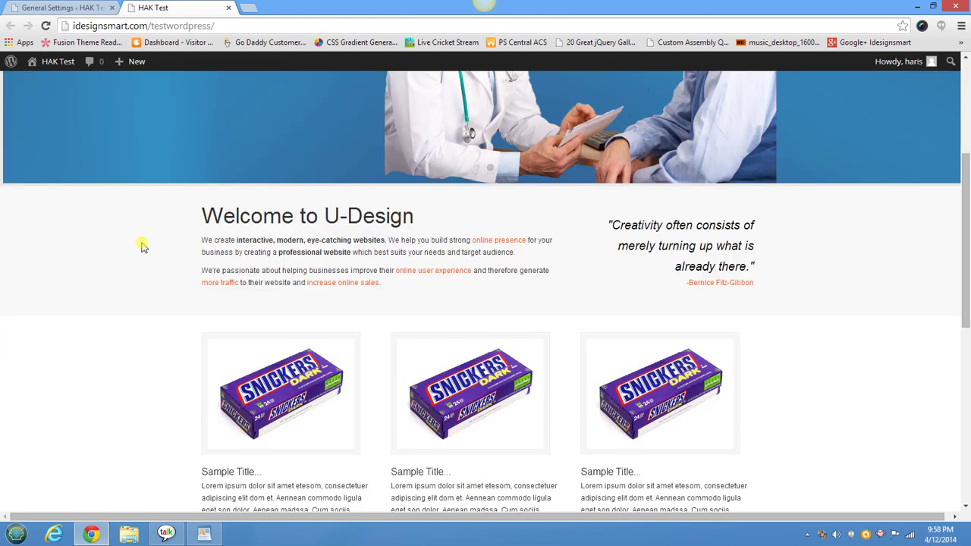
scroll(600, 289, up, 3)
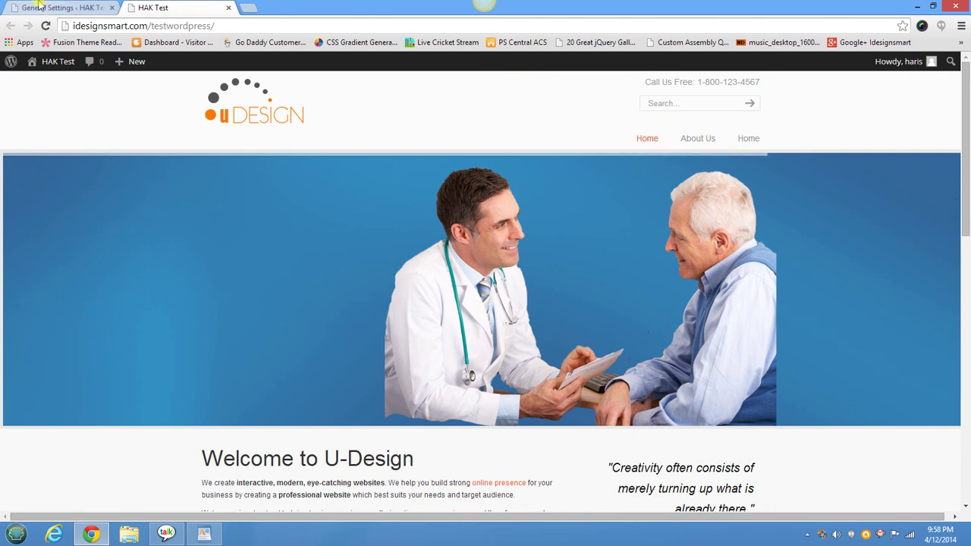
Step: Enable Google WebFonts in the font settings of the U-Design theme options and update the available fonts
click(47, 7)
scroll(24, 271, down, 3)
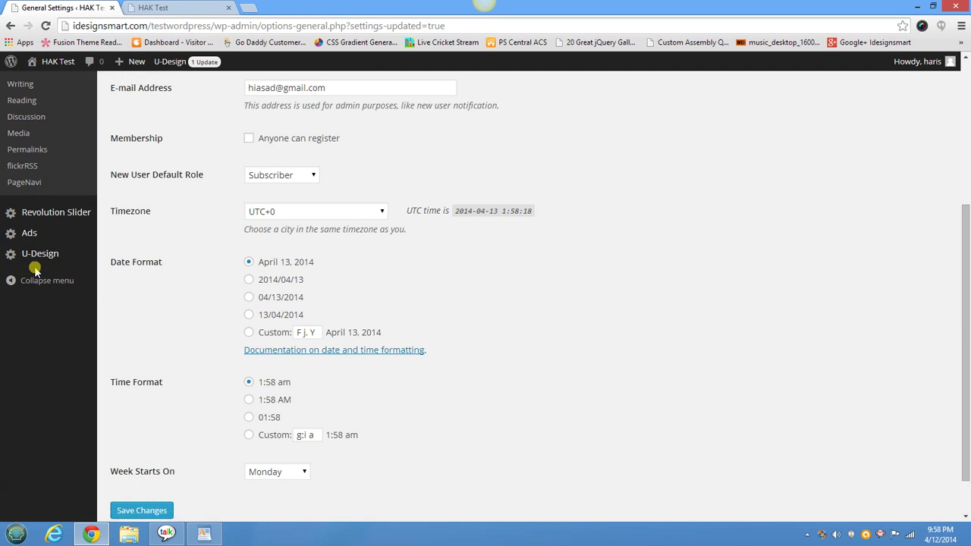
click(40, 256)
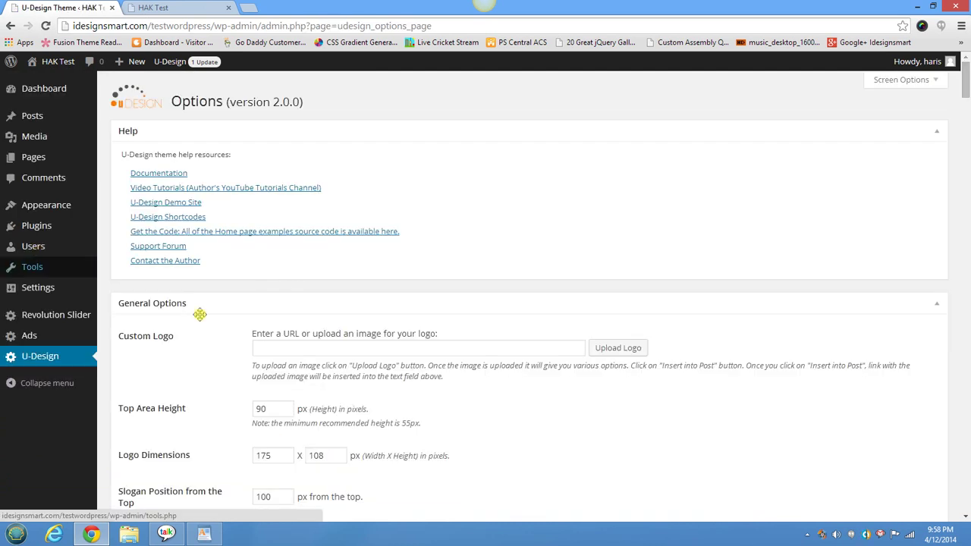
scroll(260, 368, down, 10)
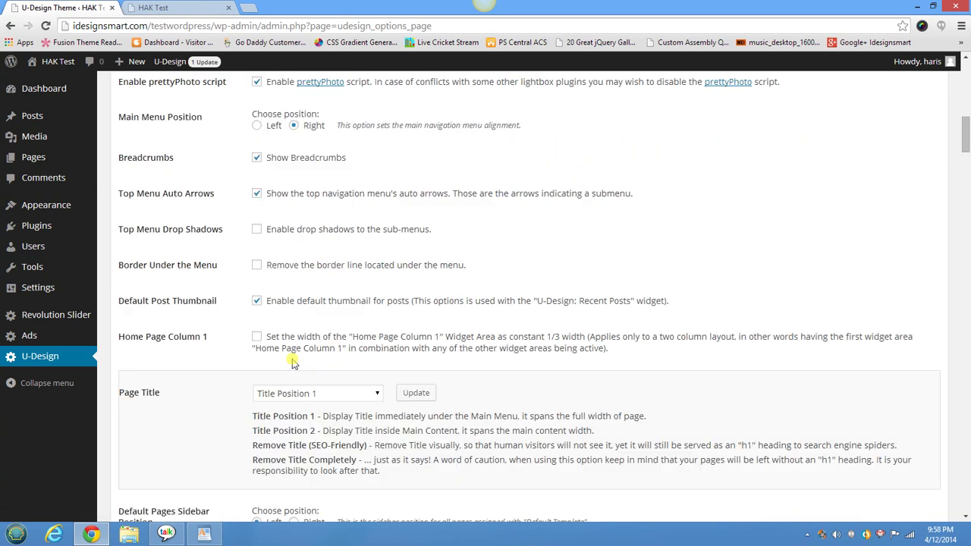
scroll(295, 363, down, 2)
scroll(295, 363, down, 8)
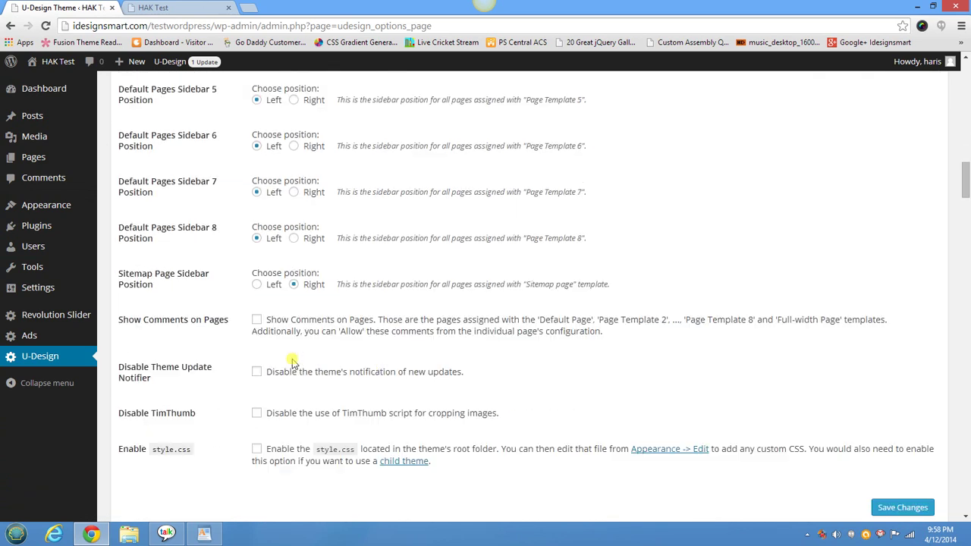
scroll(292, 360, down, 2)
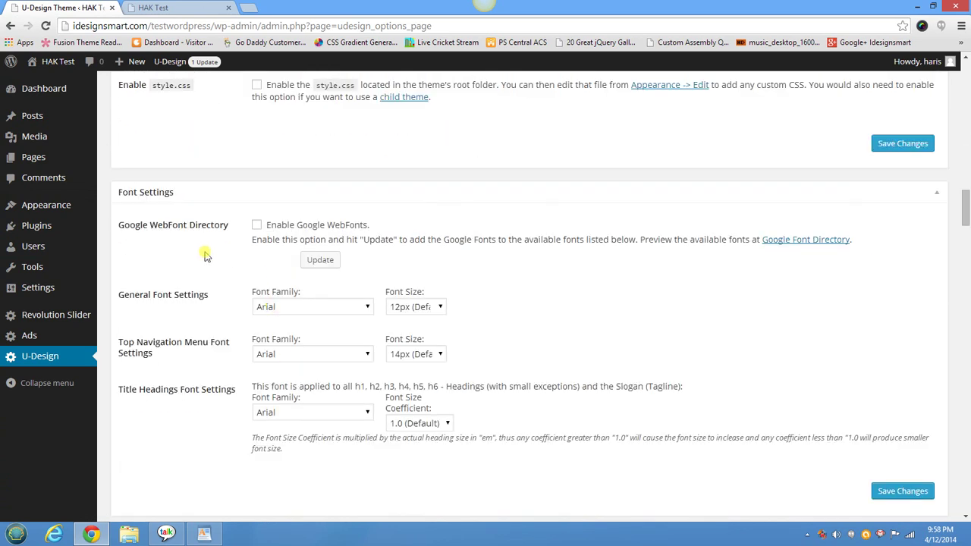
click(256, 226)
click(322, 261)
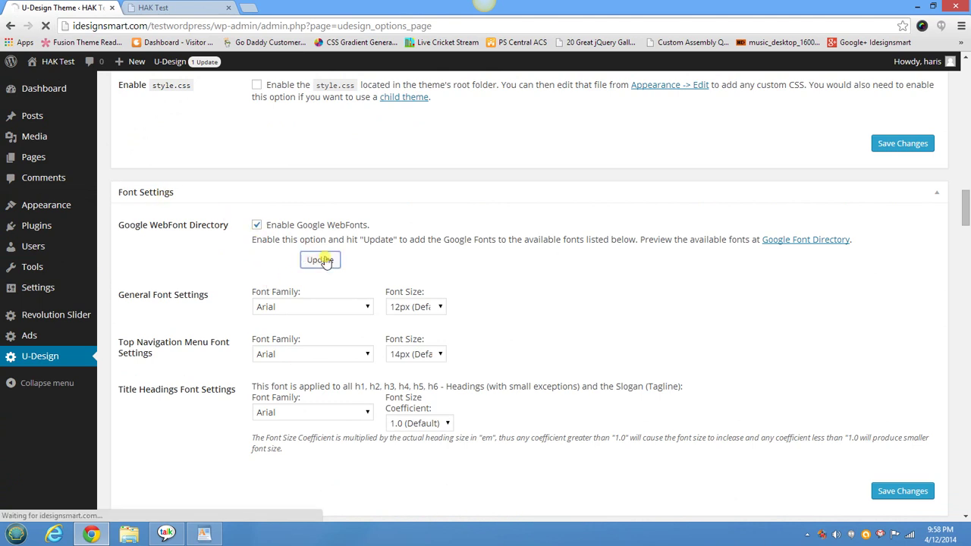
Step: Set the top navigation menu's font family to Maiden Orange
scroll(296, 276, down, 10)
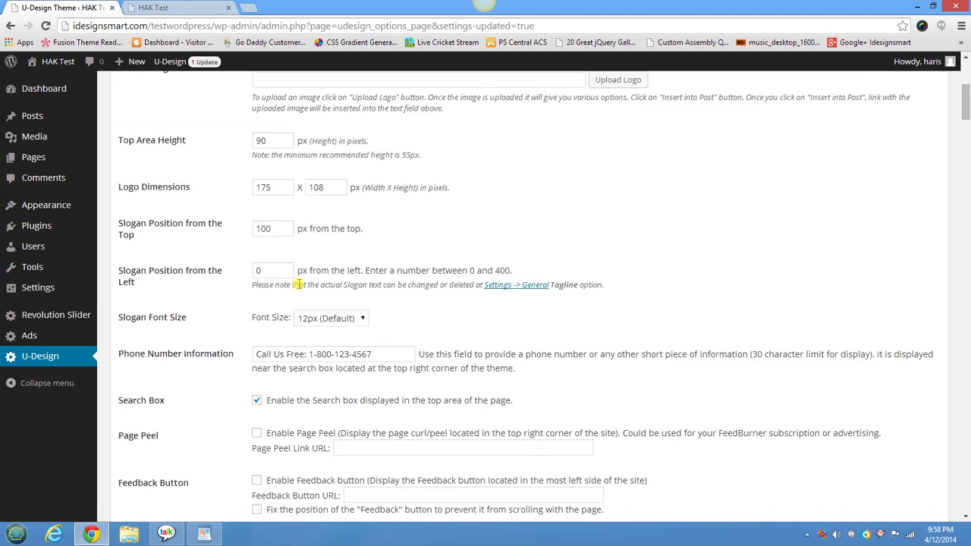
scroll(299, 284, down, 13)
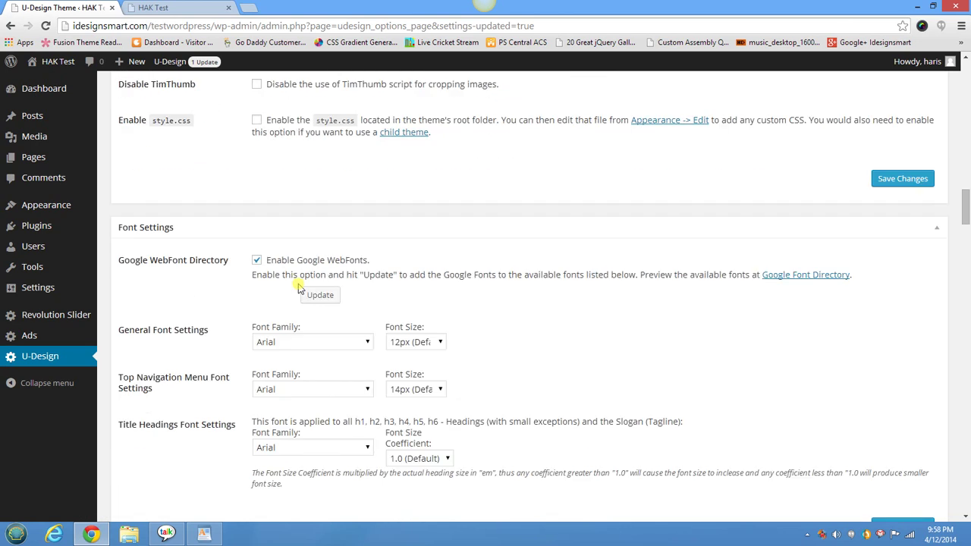
scroll(299, 287, down, 2)
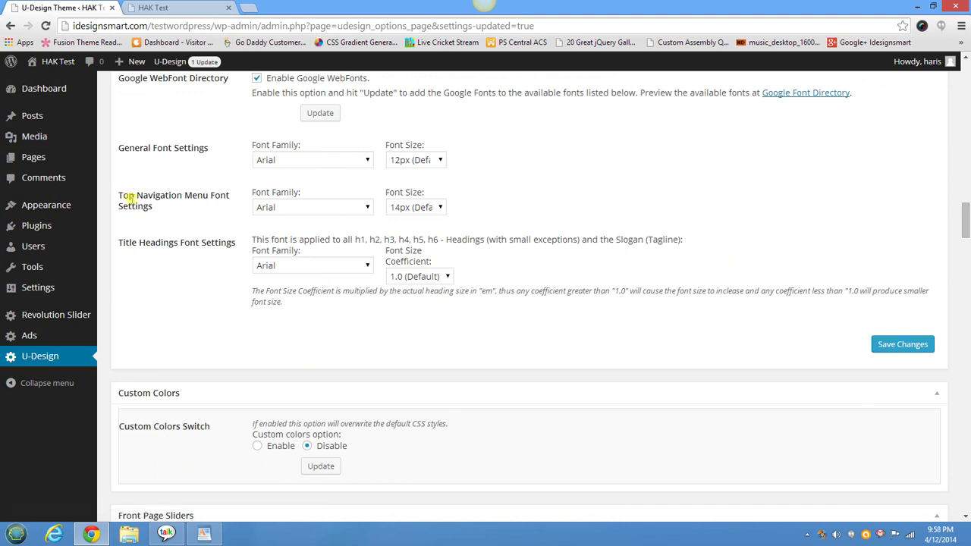
drag(120, 197, 210, 210)
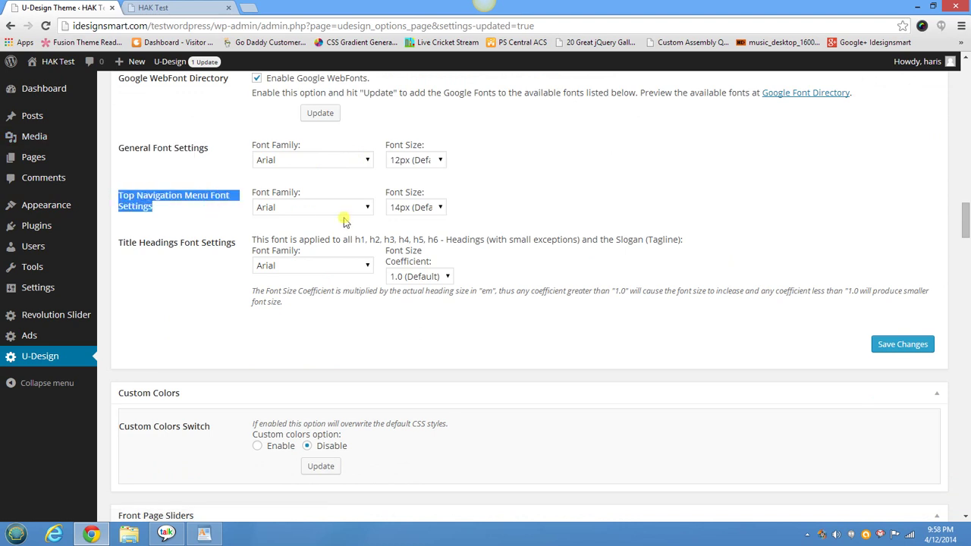
click(366, 209)
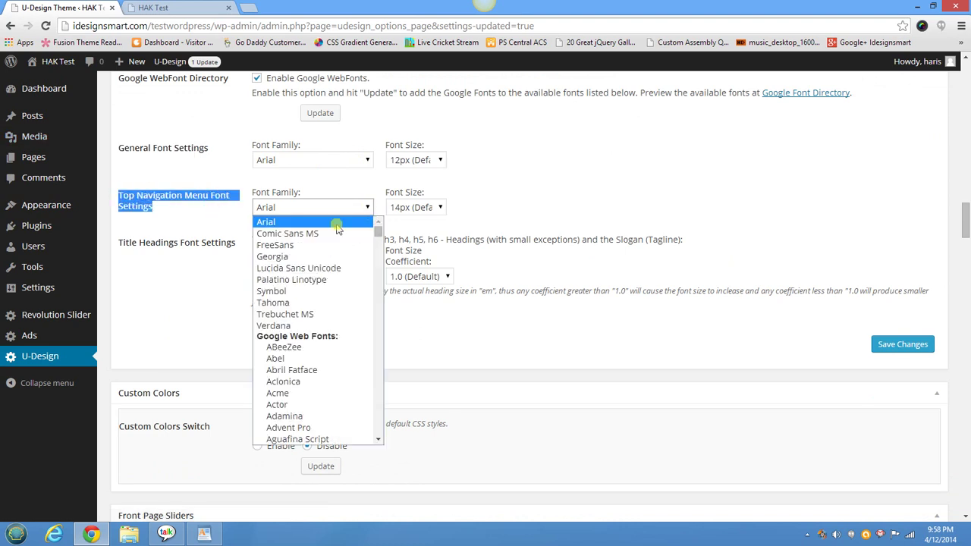
text(mai)
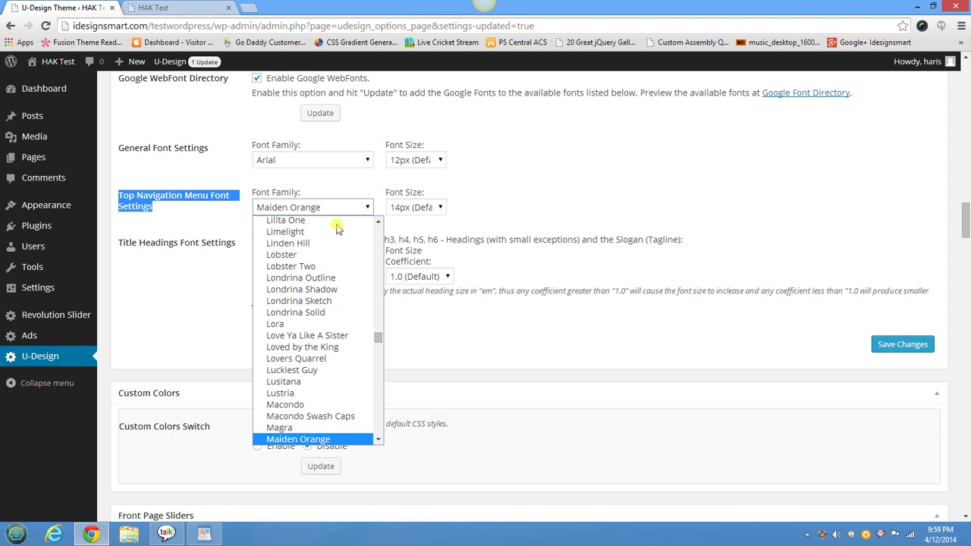
click(334, 439)
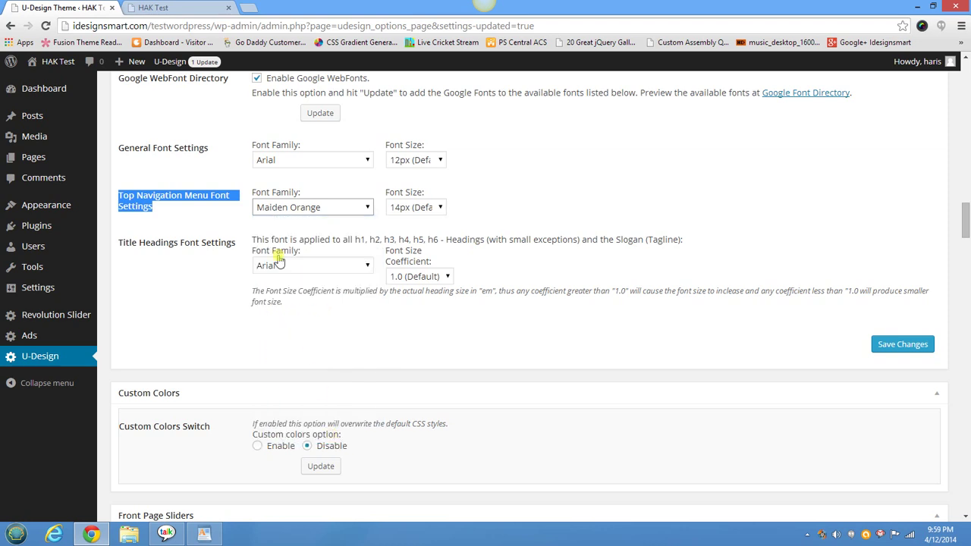
Step: Set the top navigation menu's font size to 20px and save the theme options
drag(127, 148, 211, 150)
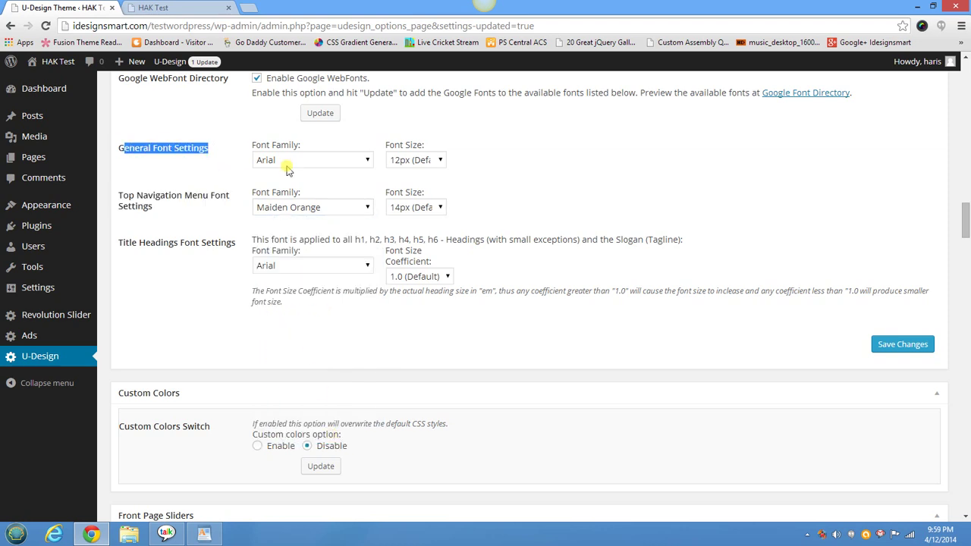
click(442, 208)
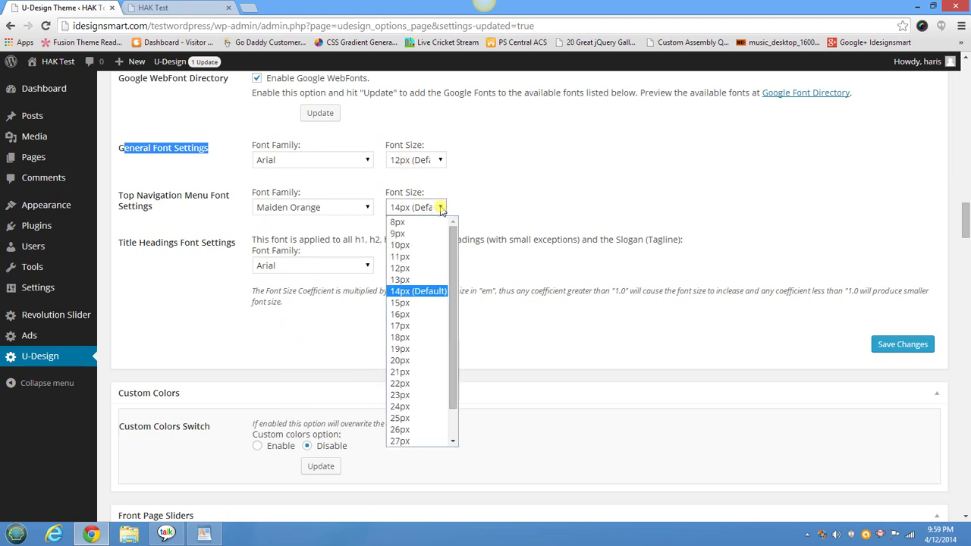
click(426, 361)
click(889, 349)
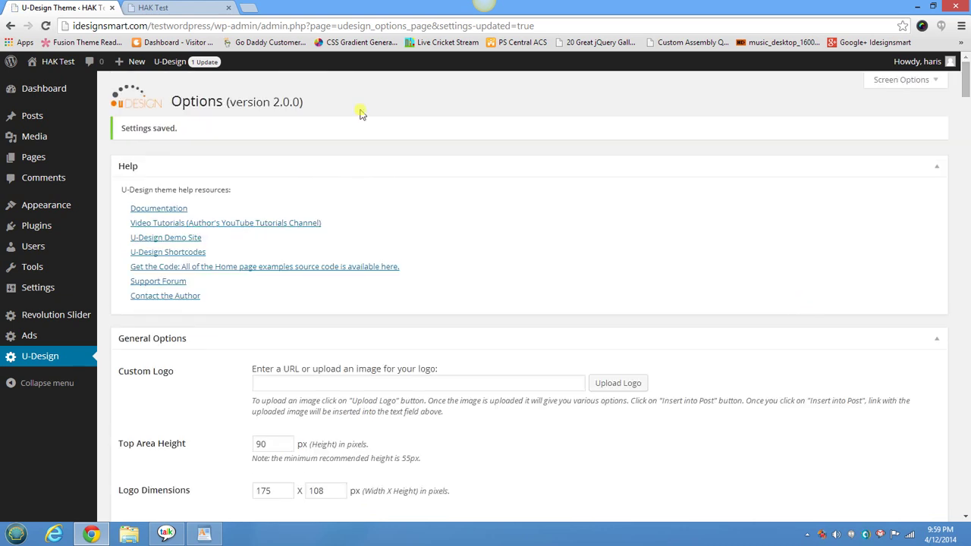
Step: Reload the live home page and check the font of the top navigation menu
click(155, 7)
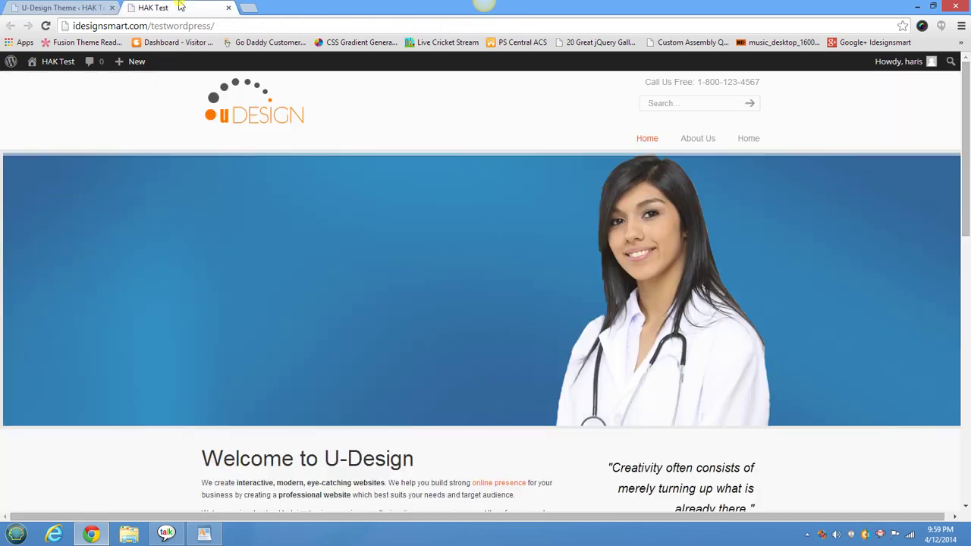
click(44, 26)
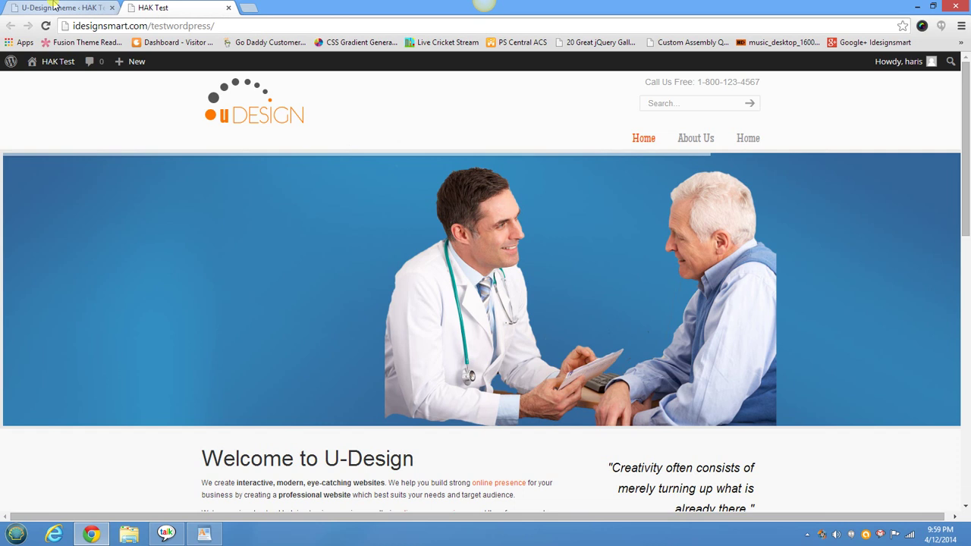
Step: Enable the custom colors option in the U-Design theme options and update the settings
click(53, 7)
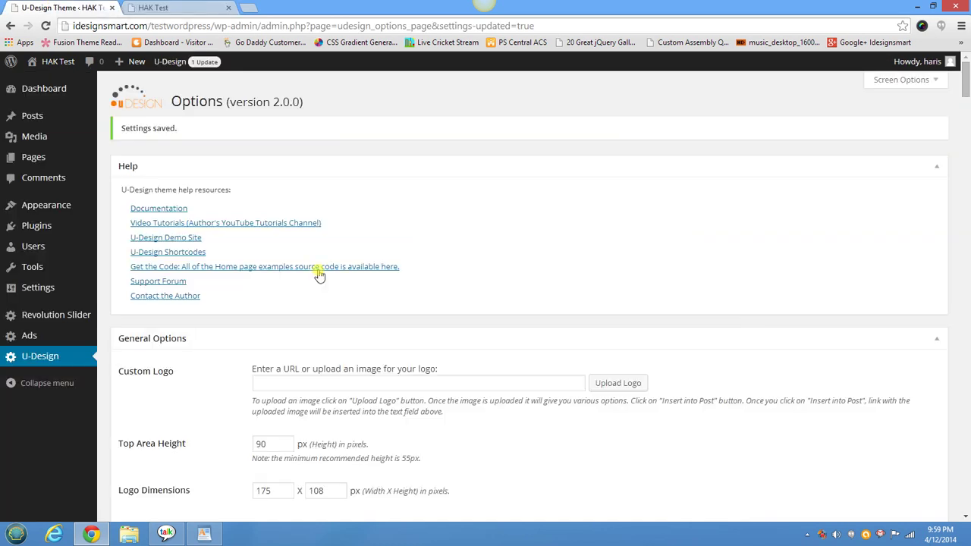
scroll(319, 275, down, 3)
scroll(318, 269, up, 2)
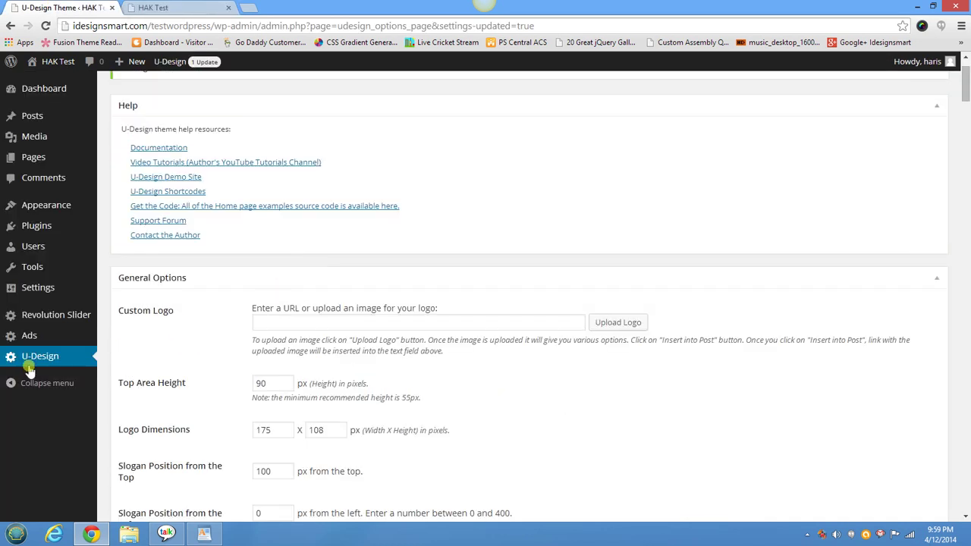
scroll(172, 344, down, 8)
scroll(172, 343, down, 12)
scroll(171, 340, down, 6)
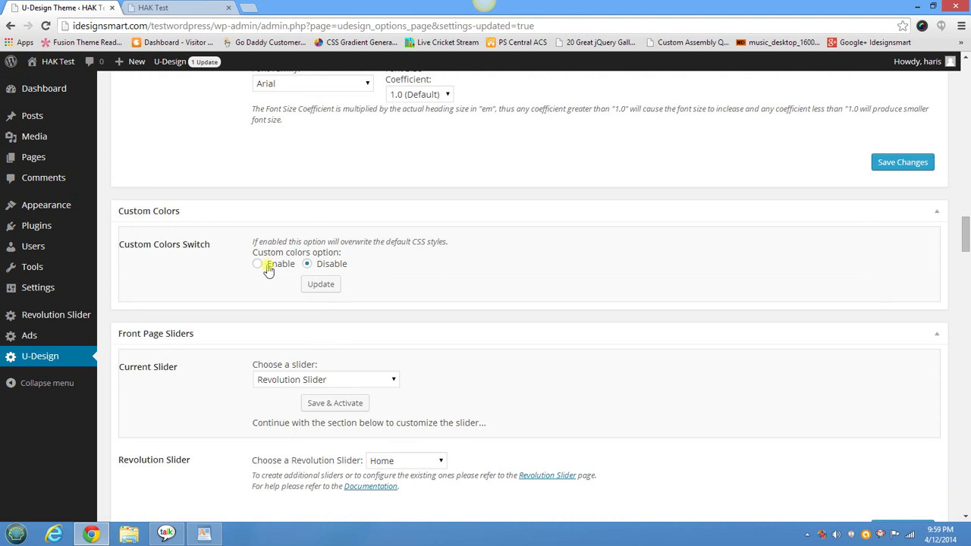
click(320, 285)
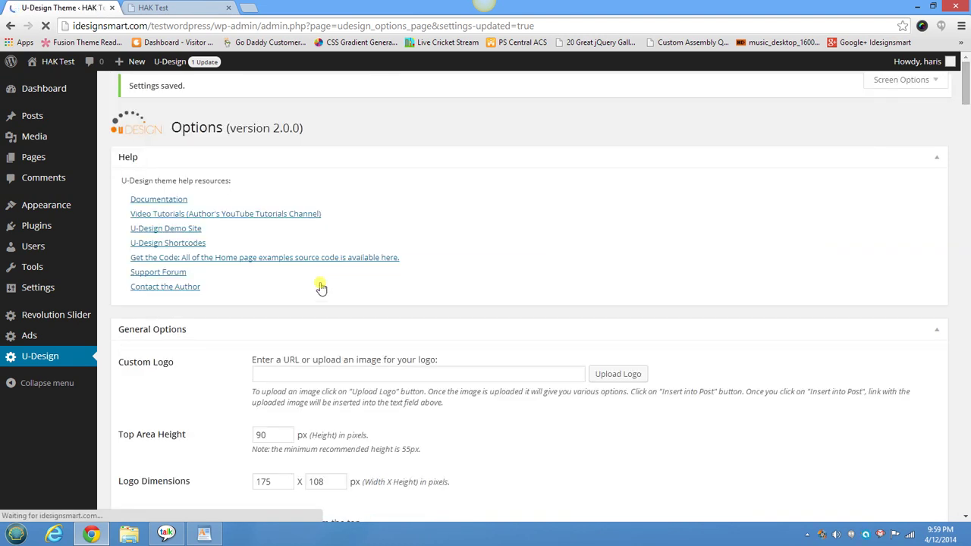
Step: Look through the custom color settings, from the general text and link colors to the footer area colors
scroll(320, 287, down, 10)
scroll(320, 287, down, 12)
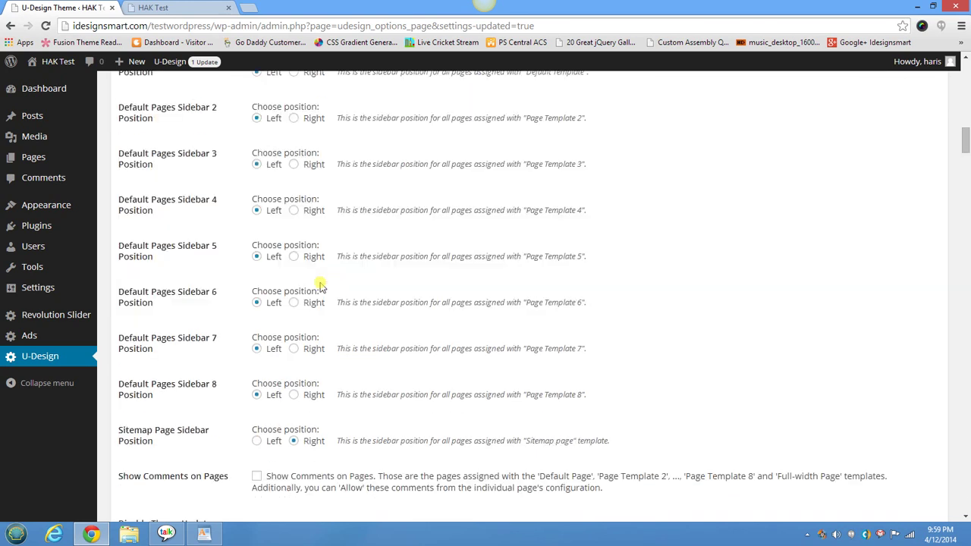
scroll(320, 287, down, 12)
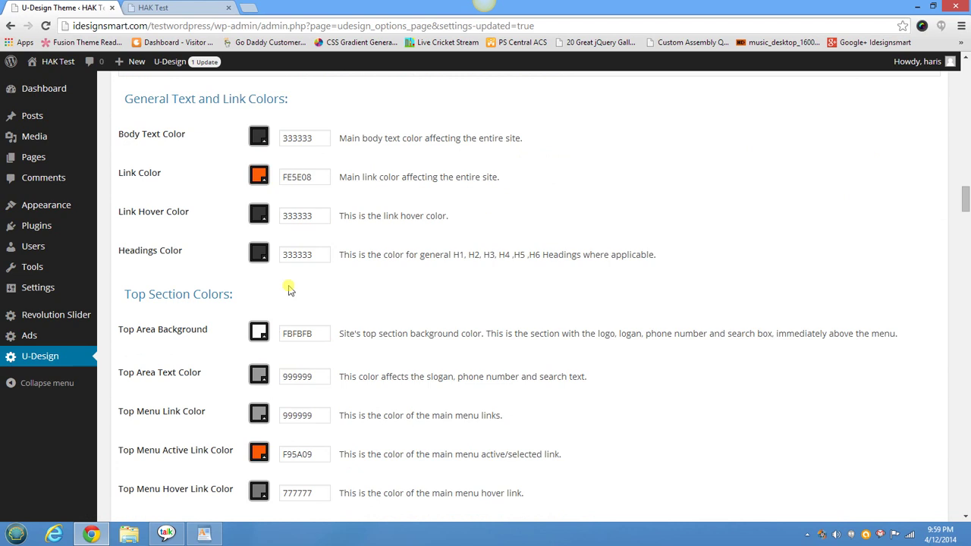
scroll(195, 287, down, 3)
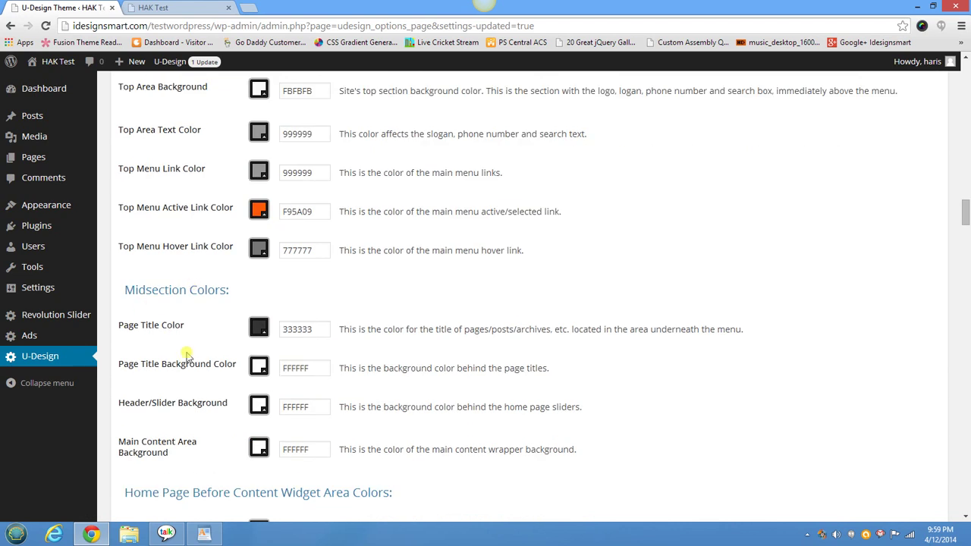
scroll(188, 355, down, 7)
scroll(188, 350, up, 5)
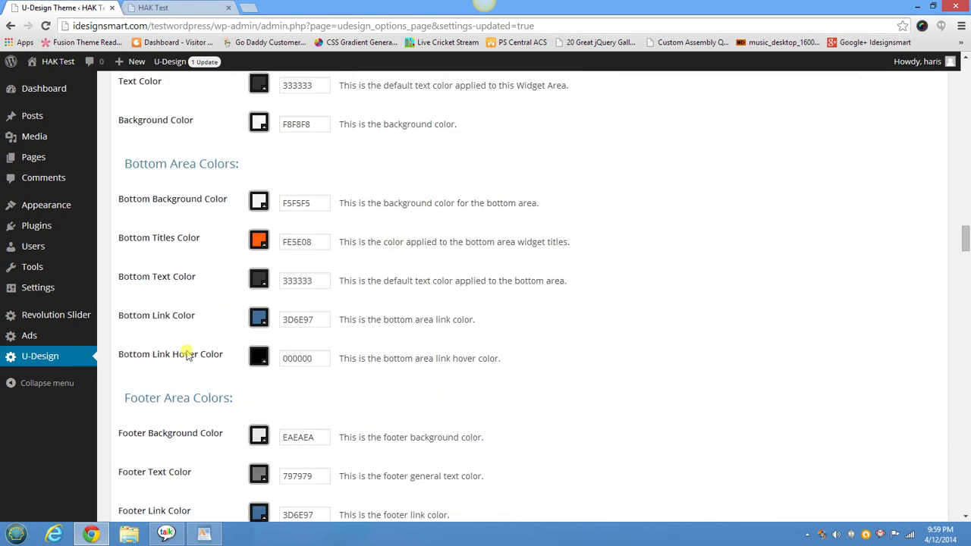
Step: Switch to the live home page and inspect the container element behind the "Welcome to U-Design" section
key(ctrl+Tab)
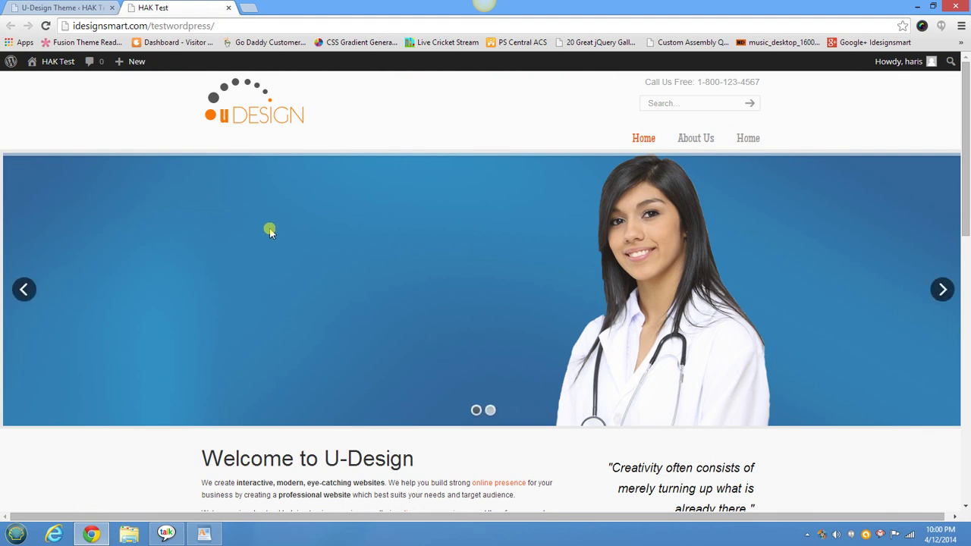
scroll(268, 227, down, 3)
drag(186, 226, 751, 282)
click(833, 299)
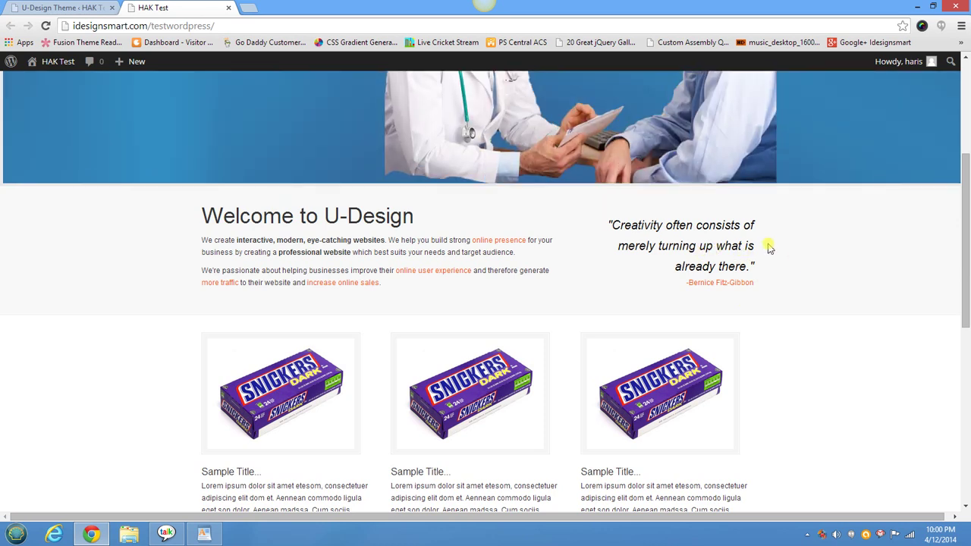
right_click(914, 261)
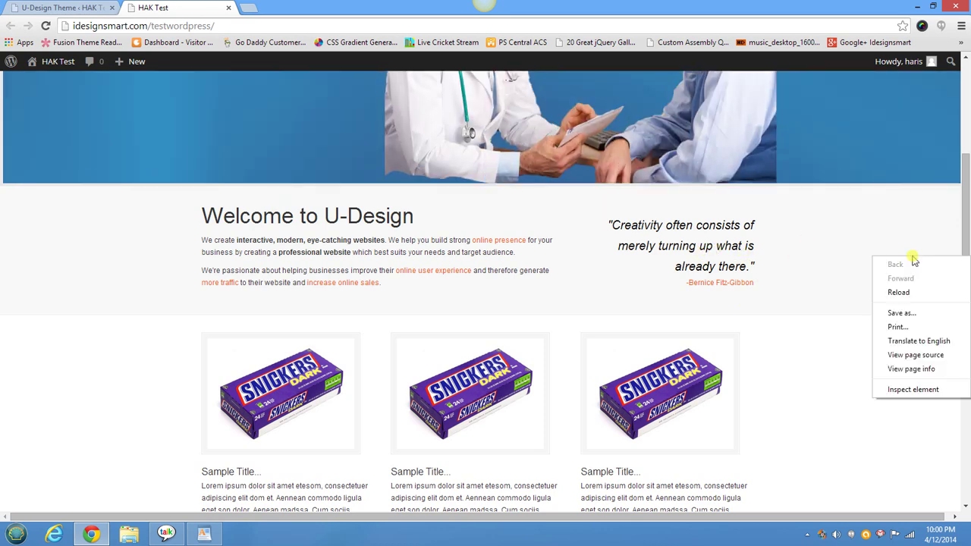
click(914, 389)
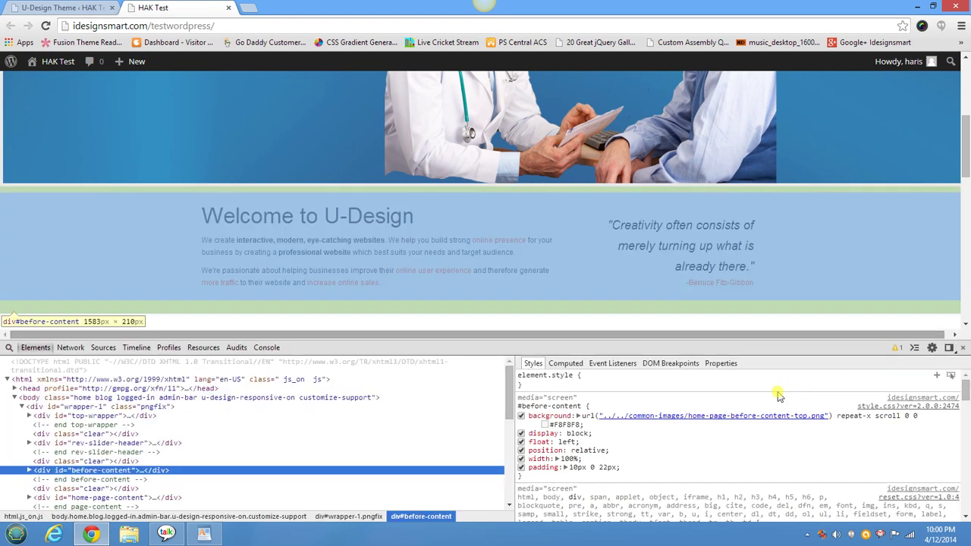
Step: Disable the existing background rule of #before-content and add a background-color of yellow in the inspector
click(521, 415)
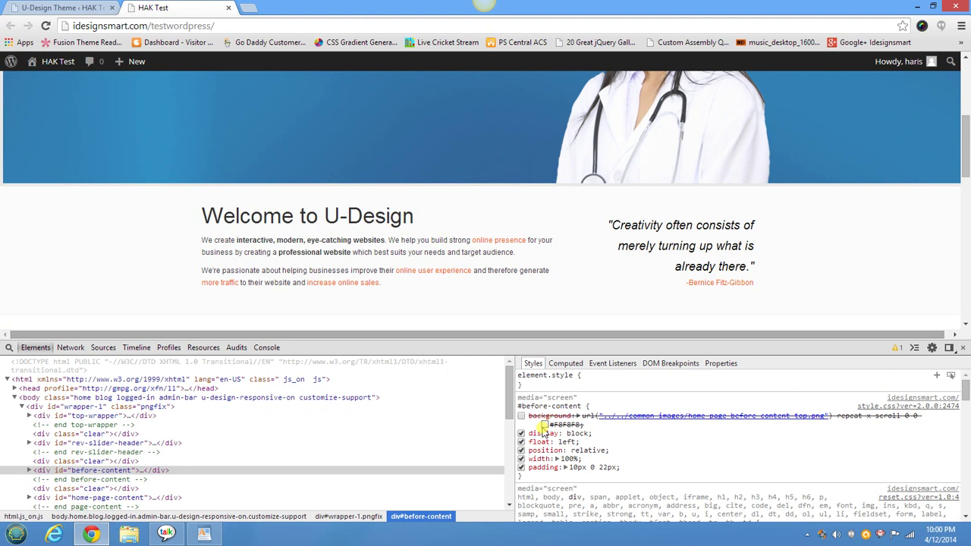
click(653, 474)
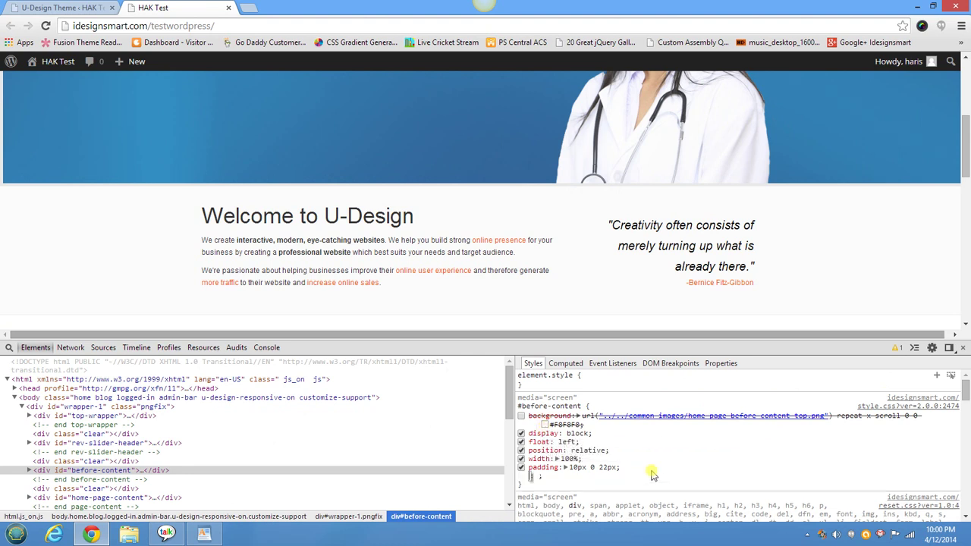
text(backg)
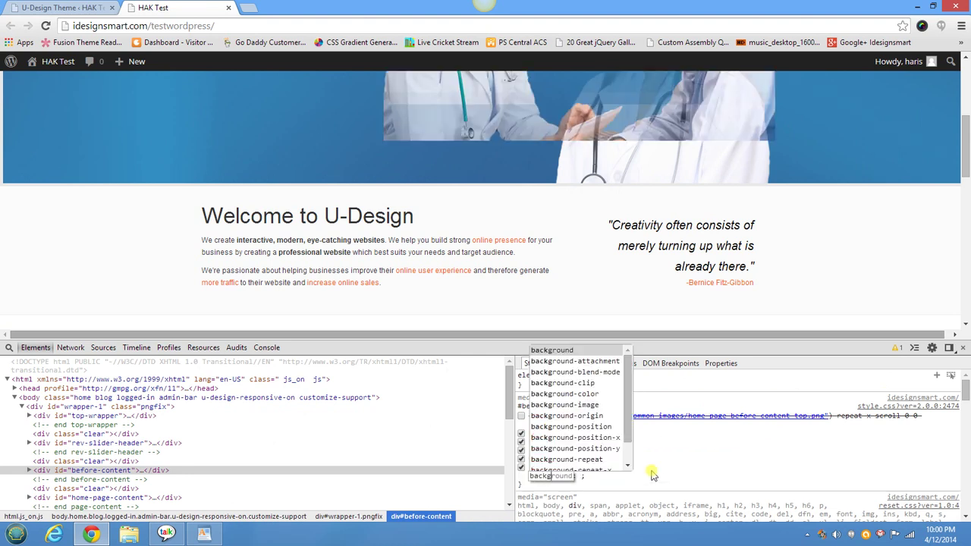
key(Down)
key(Down)
key(Down)
key(Down)
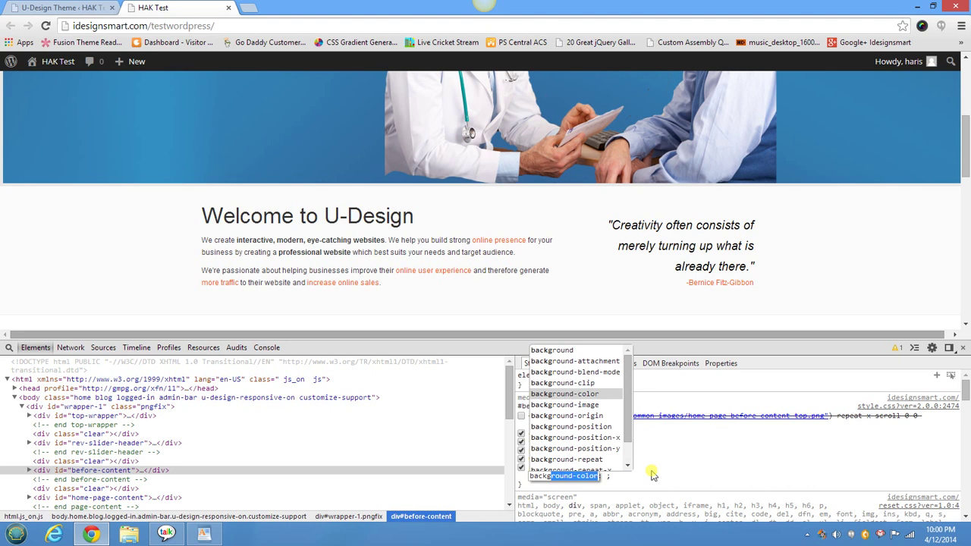
key(Return)
text(yellow)
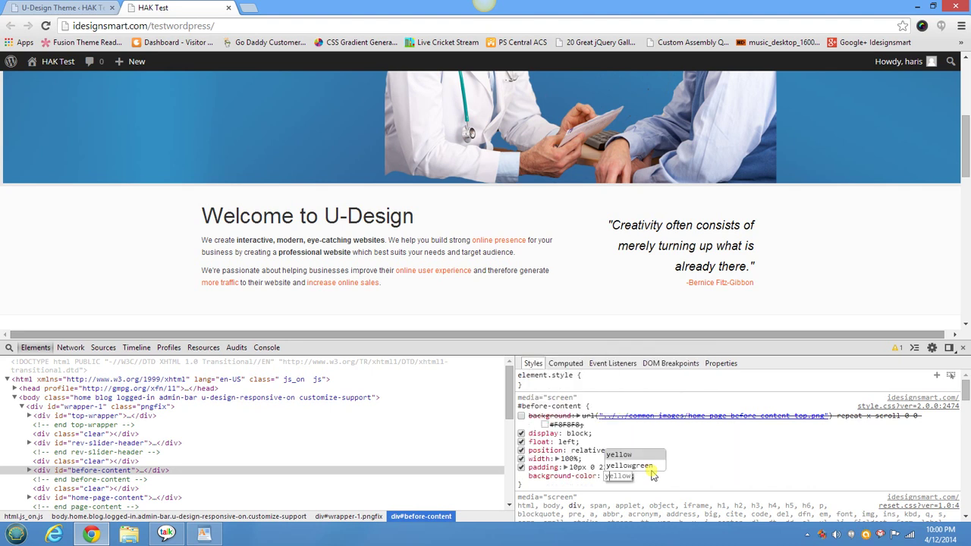
key(Return)
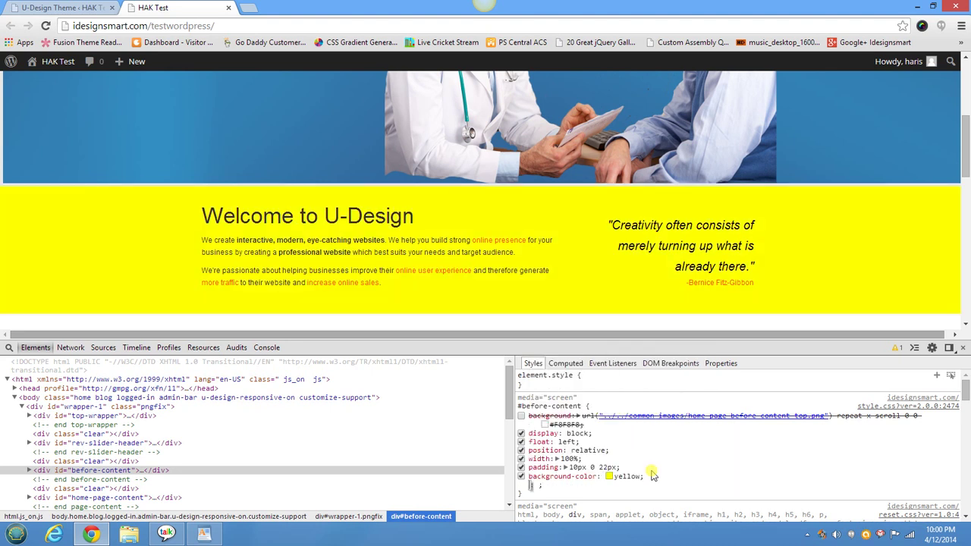
Step: Change the background-color of #before-content to the light blue rgb(167, 187, 252) and highlight that declaration
click(608, 476)
drag(707, 430, 627, 361)
click(688, 360)
click(707, 387)
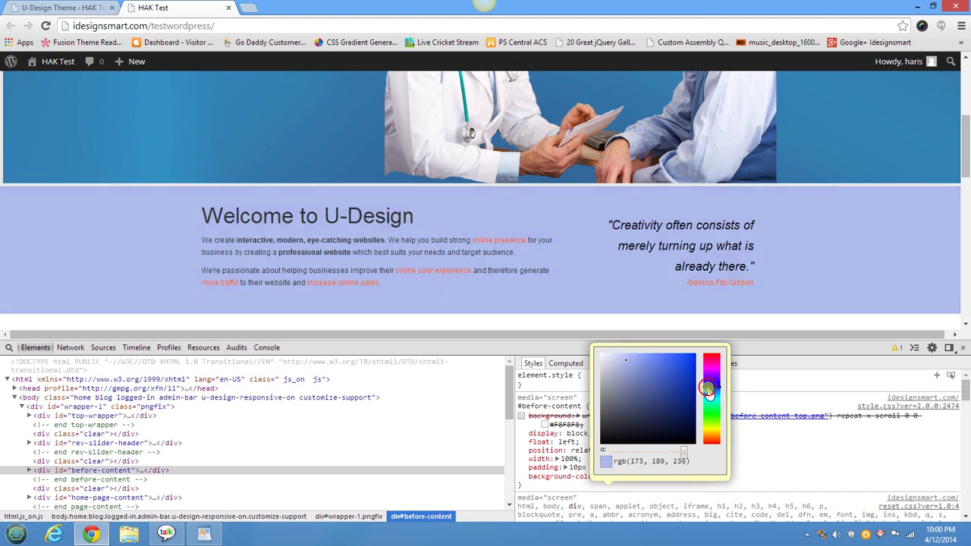
mouse_move(630, 365)
mouse_down()
mouse_move(646, 361)
mouse_move(635, 361)
mouse_up()
click(704, 320)
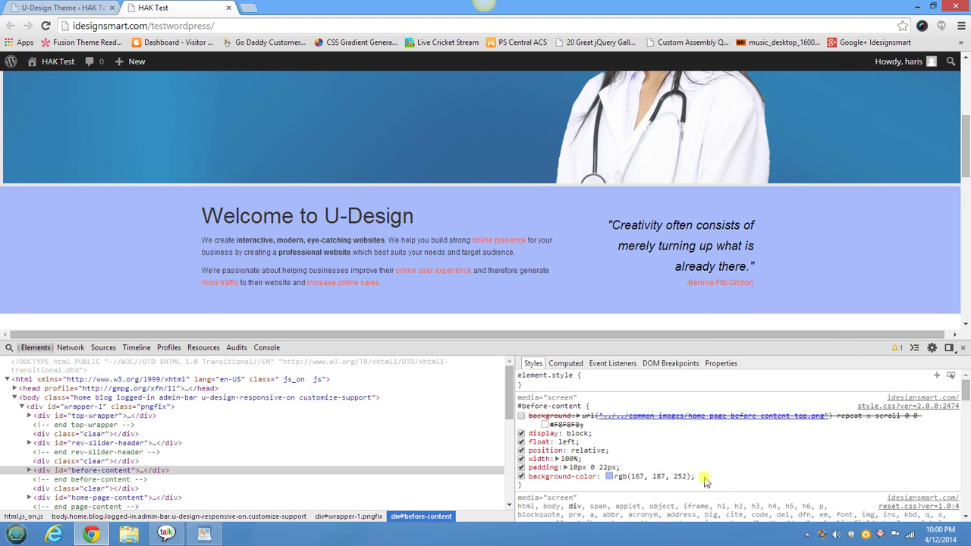
click(608, 476)
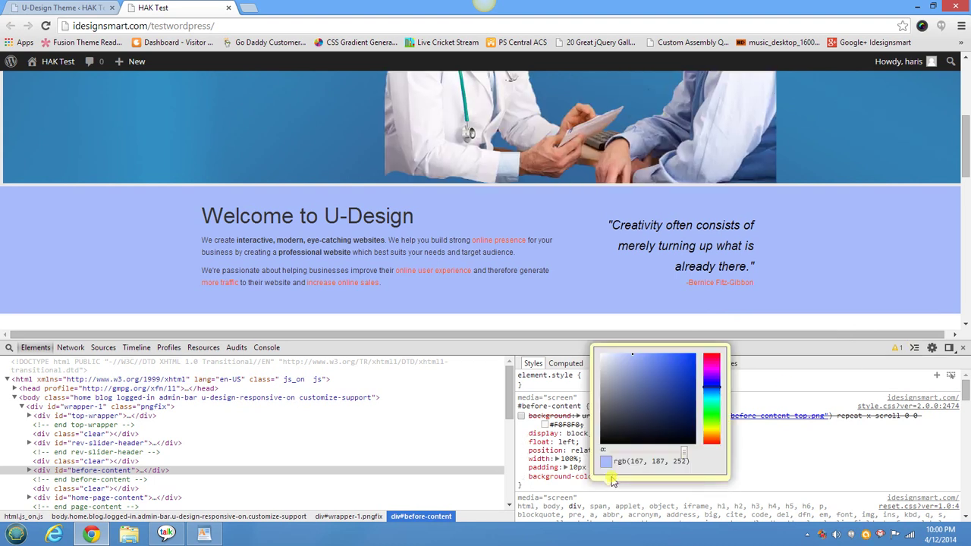
click(782, 473)
drag(704, 483, 531, 476)
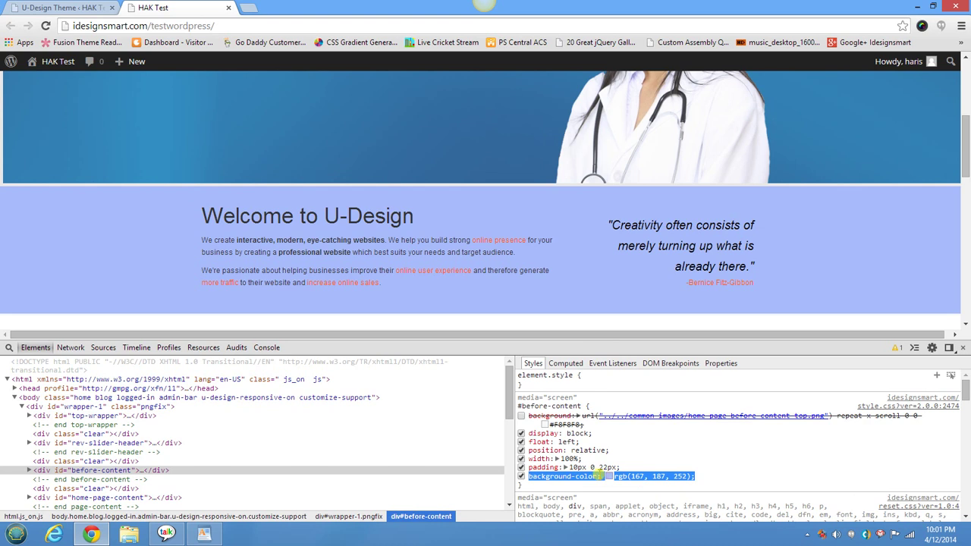
Step: Return to the U-Design theme options, set the general Link Color to 356dde and copy that value
click(65, 7)
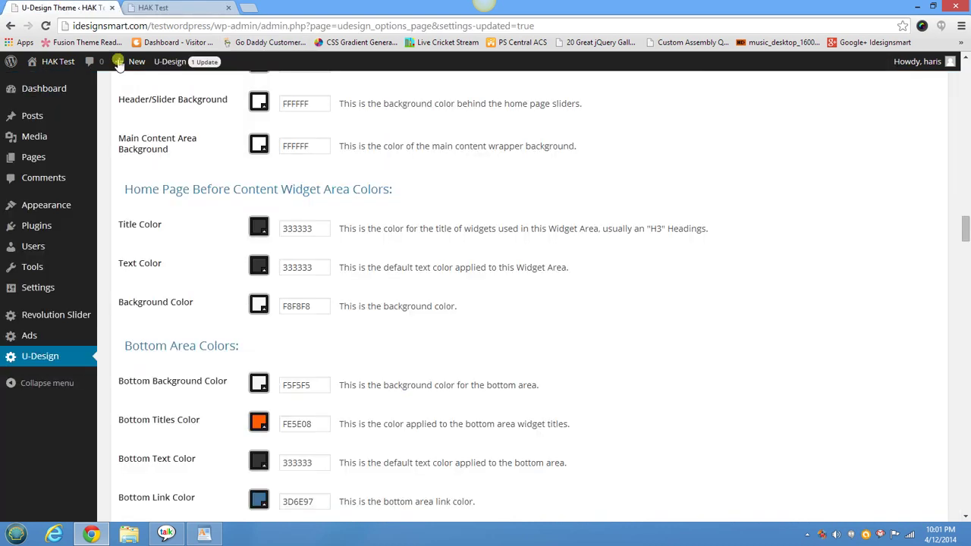
scroll(448, 280, down, 3)
scroll(447, 279, up, 7)
scroll(429, 282, up, 5)
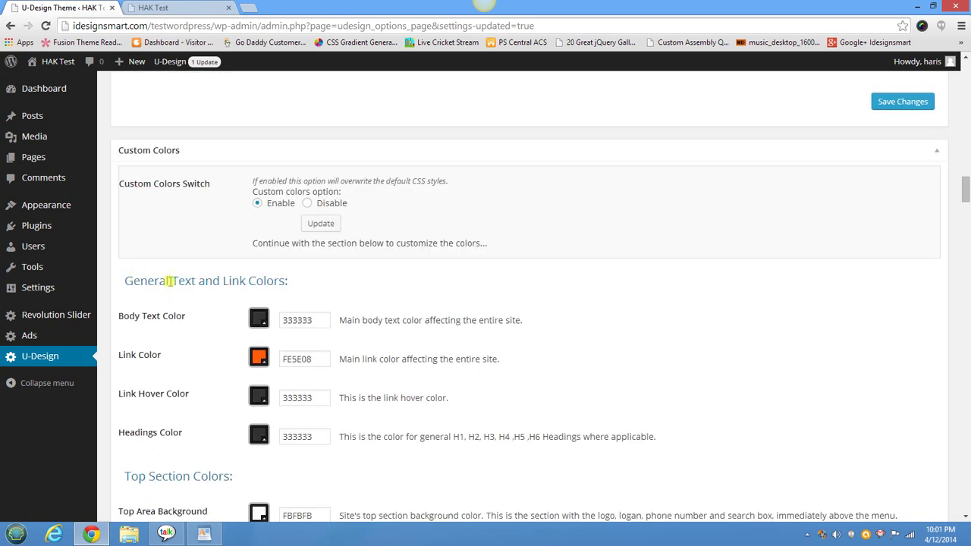
drag(123, 282, 298, 287)
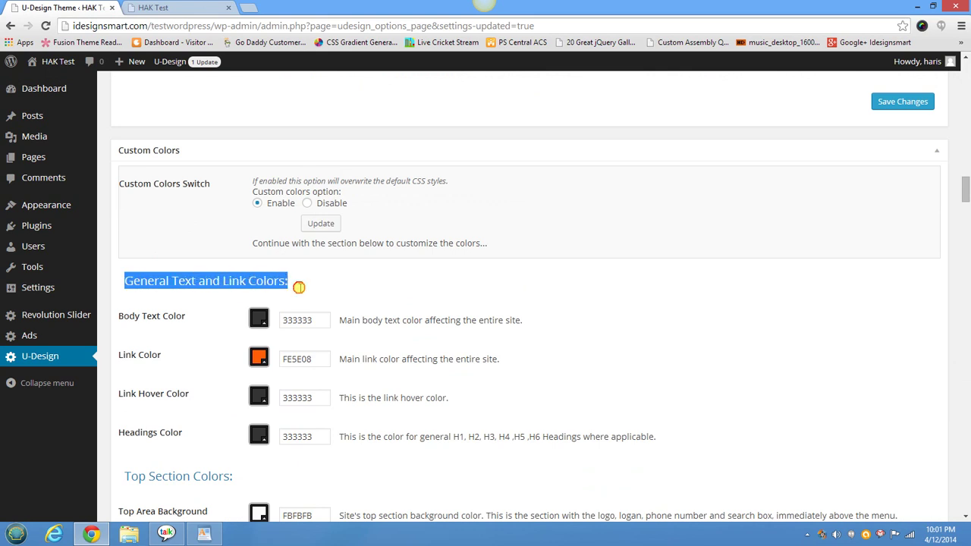
click(258, 357)
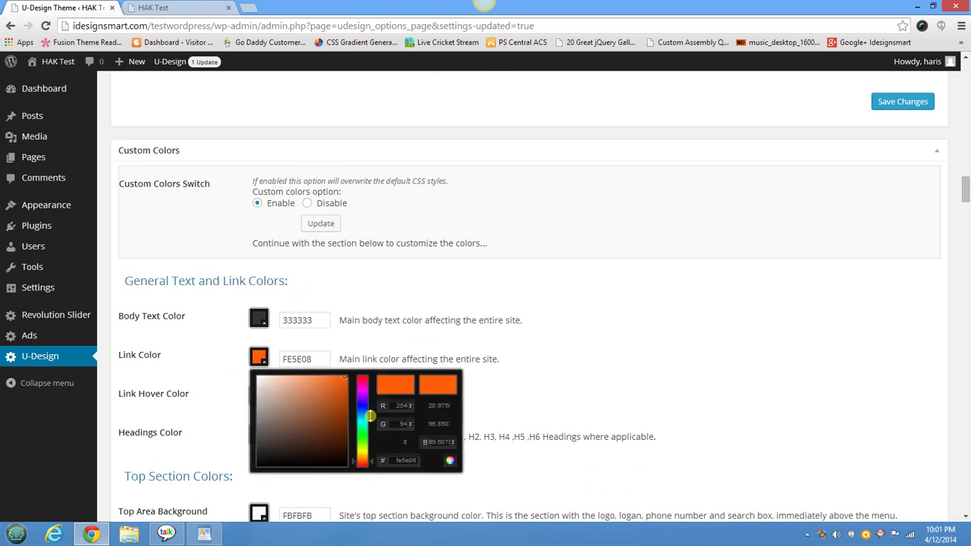
drag(365, 409, 364, 410)
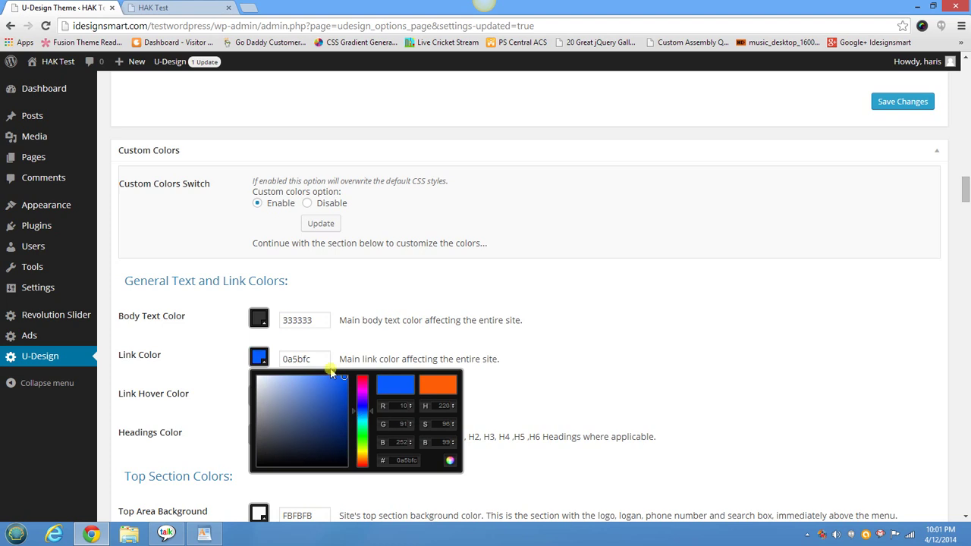
drag(340, 377, 265, 365)
key(ctrl+c)
click(599, 395)
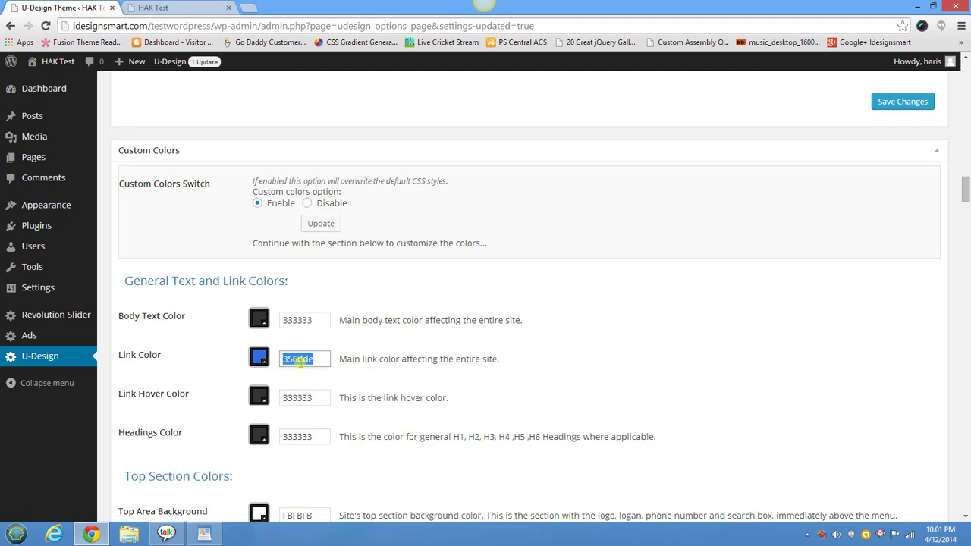
Step: Set the Top Menu Active Link Color to the copied value 356dde
scroll(324, 362, down, 4)
drag(314, 333, 267, 334)
key(ctrl+v)
scroll(440, 343, down, 3)
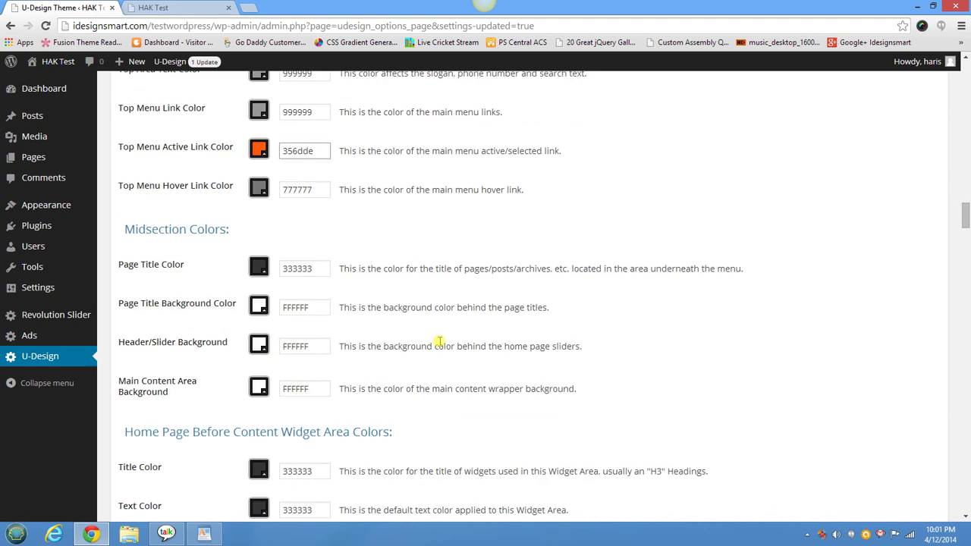
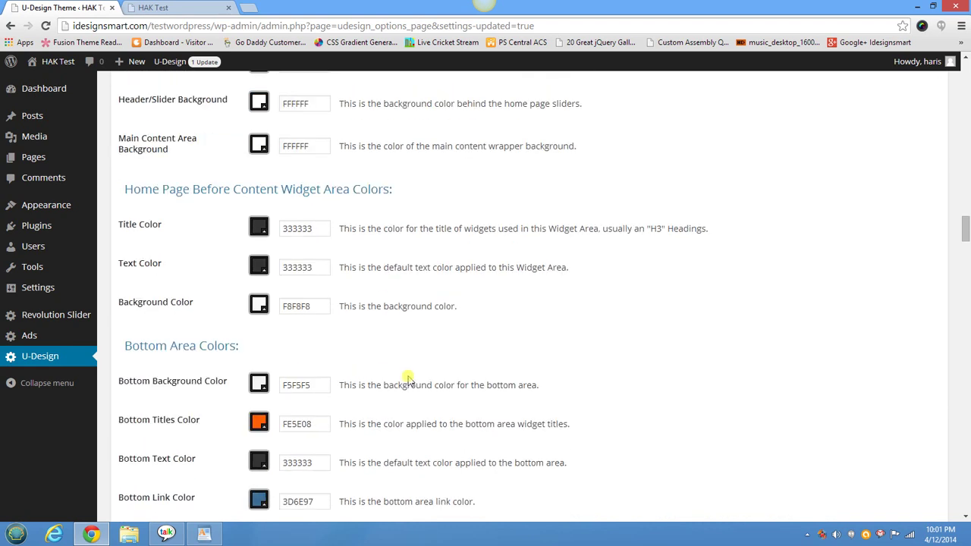
Step: Set the Bottom Titles Color to 356dde and save the theme options
drag(320, 361, 244, 361)
click(245, 364)
scroll(494, 385, down, 5)
drag(315, 333, 276, 333)
scroll(363, 338, up, 2)
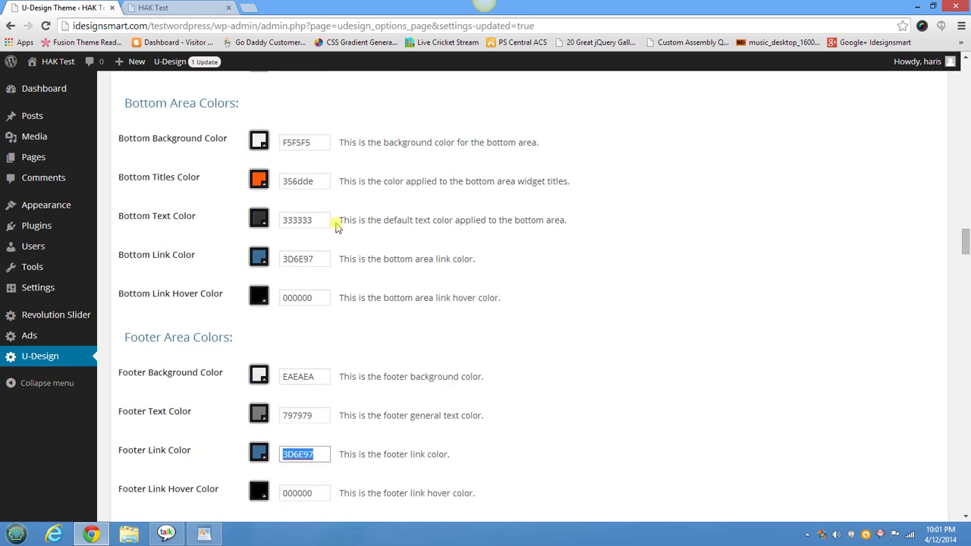
drag(317, 180, 244, 180)
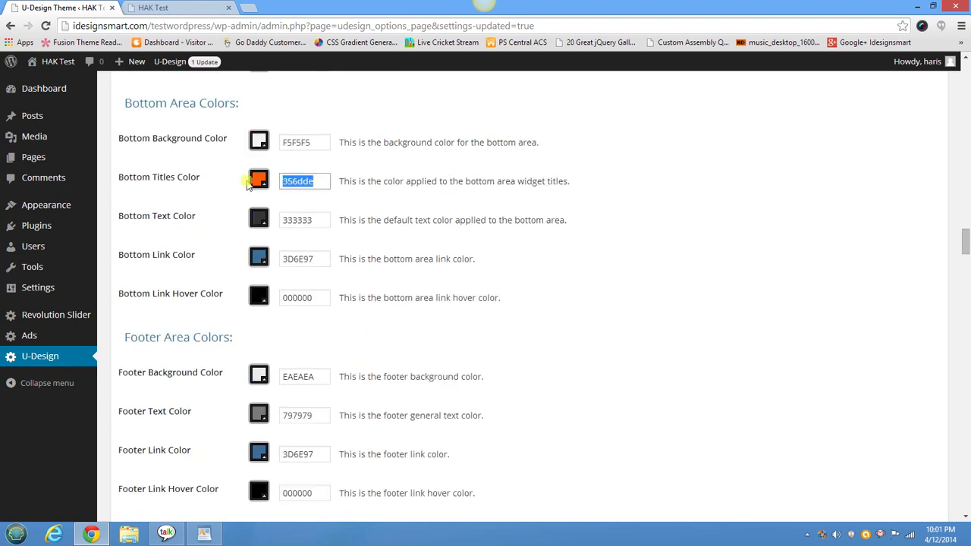
key(ctrl+c)
scroll(683, 292, down, 3)
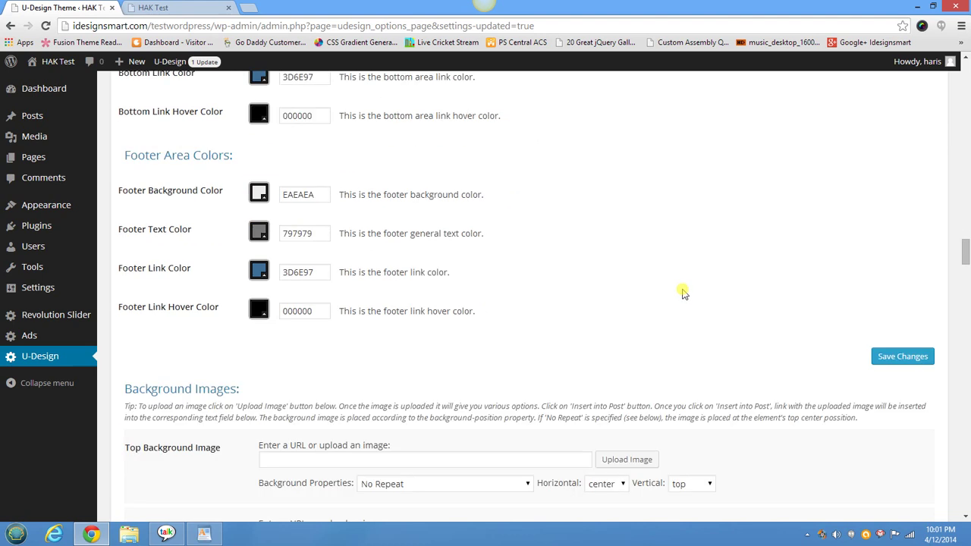
click(886, 356)
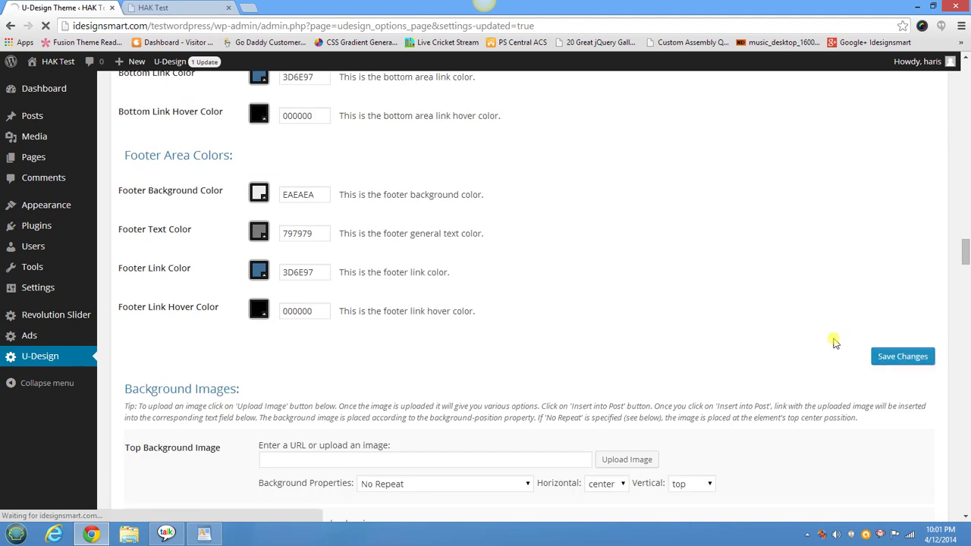
Step: Review the saved custom colors and locate the Home Page Before Content Widget Area Colors section
scroll(831, 340, down, 15)
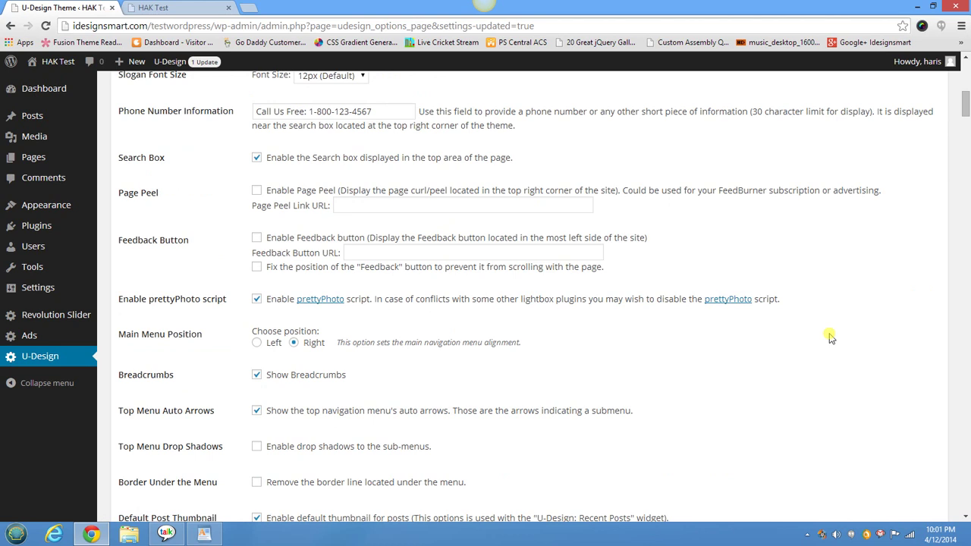
scroll(831, 337, down, 20)
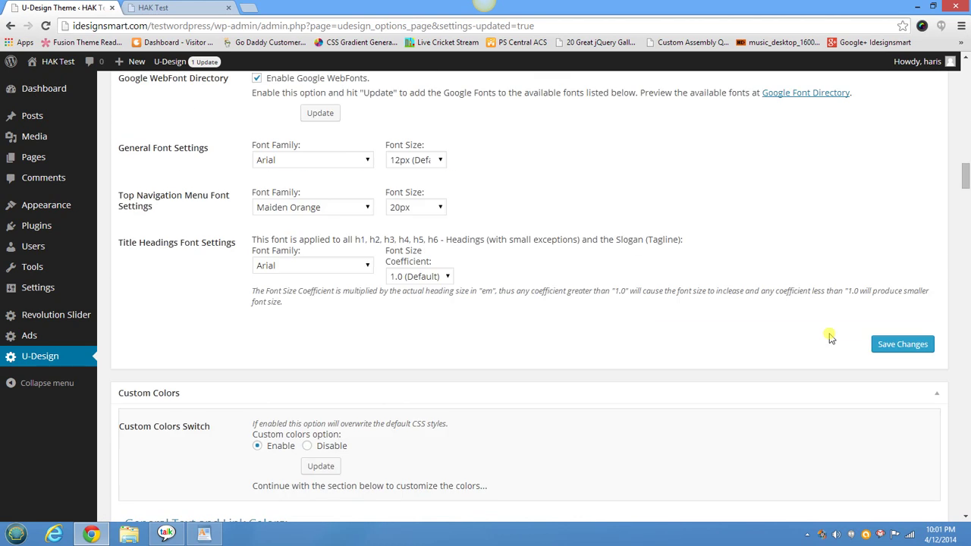
scroll(830, 338, down, 5)
scroll(829, 337, up, 4)
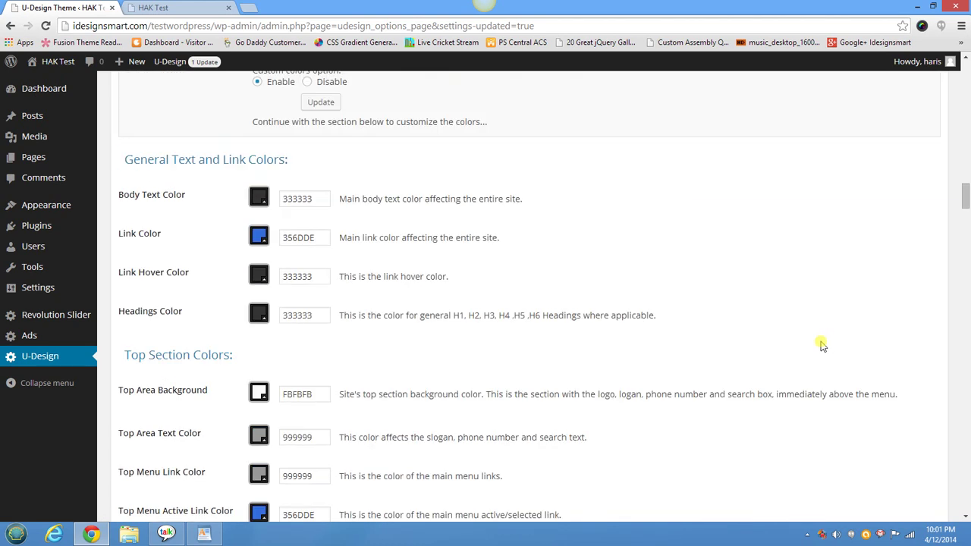
scroll(201, 432, down, 4)
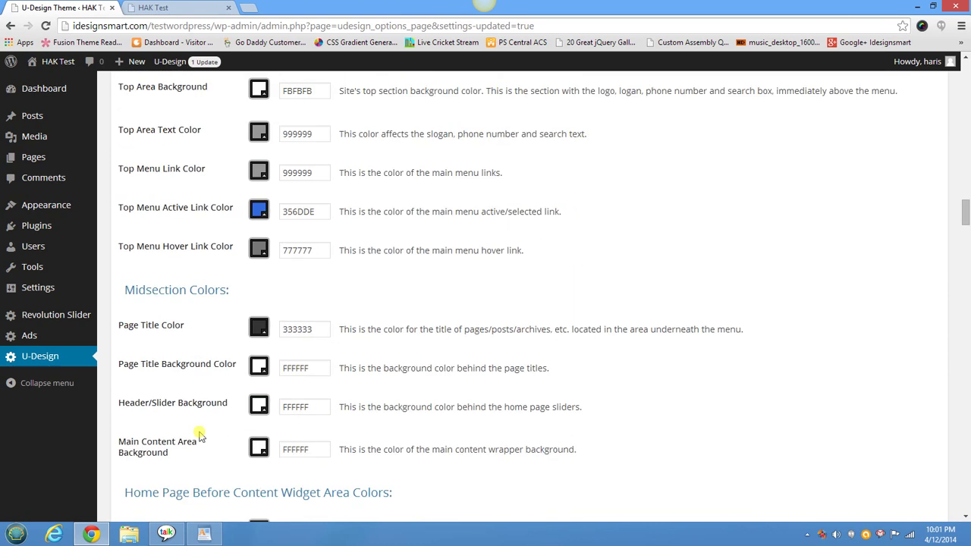
scroll(162, 328, down, 1)
drag(129, 432, 278, 432)
scroll(278, 432, down, 2)
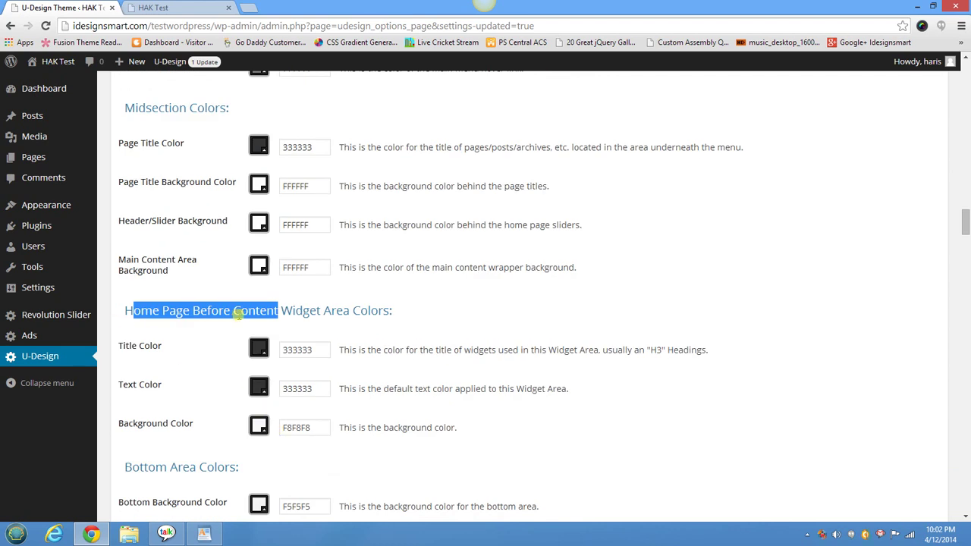
Step: Set the Background Color of the Home Page Before Content Widget Area to the blue 557aa1
click(259, 426)
drag(366, 367, 367, 353)
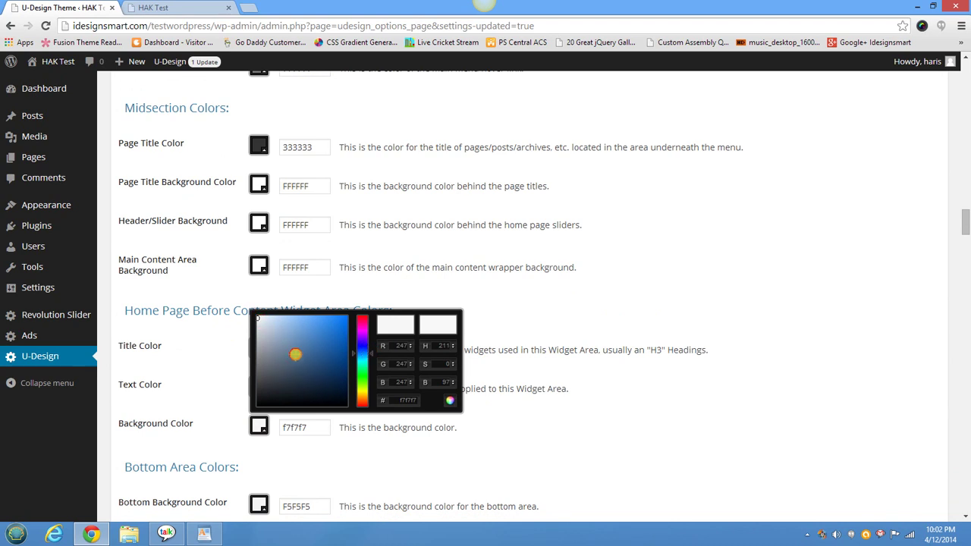
mouse_move(259, 317)
mouse_down()
mouse_move(301, 360)
mouse_move(299, 349)
mouse_up()
click(504, 461)
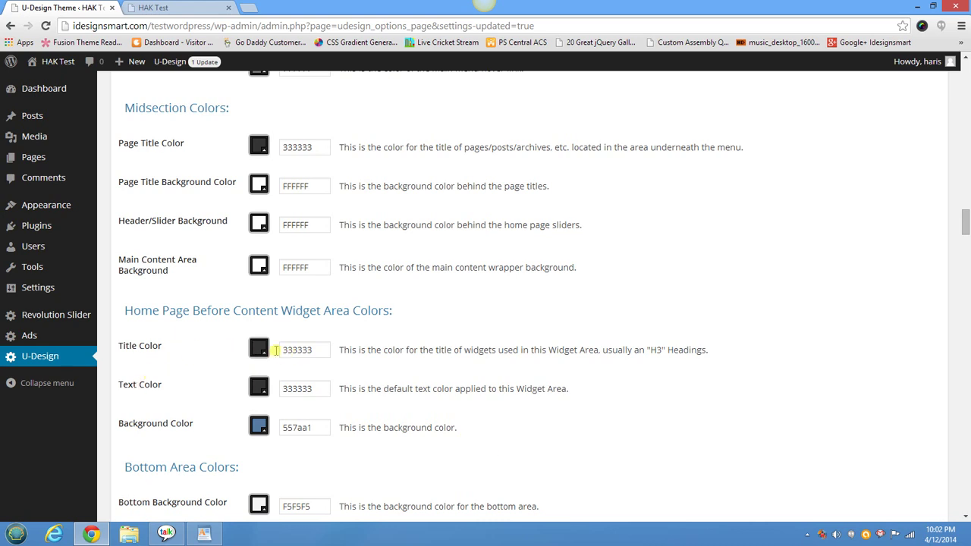
Step: Set the Title Color of the Home Page Before Content Widget Area to the dark blue 1c1b38
click(261, 348)
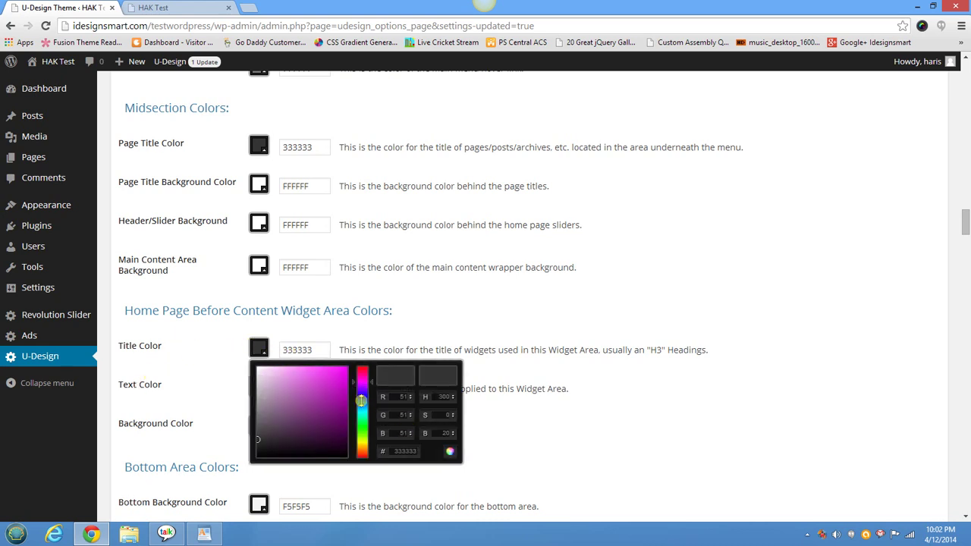
mouse_move(364, 402)
mouse_down()
mouse_move(365, 440)
mouse_move(367, 371)
mouse_up()
mouse_move(365, 420)
mouse_down()
mouse_move(362, 446)
mouse_move(367, 396)
mouse_up()
drag(258, 441, 303, 437)
click(629, 463)
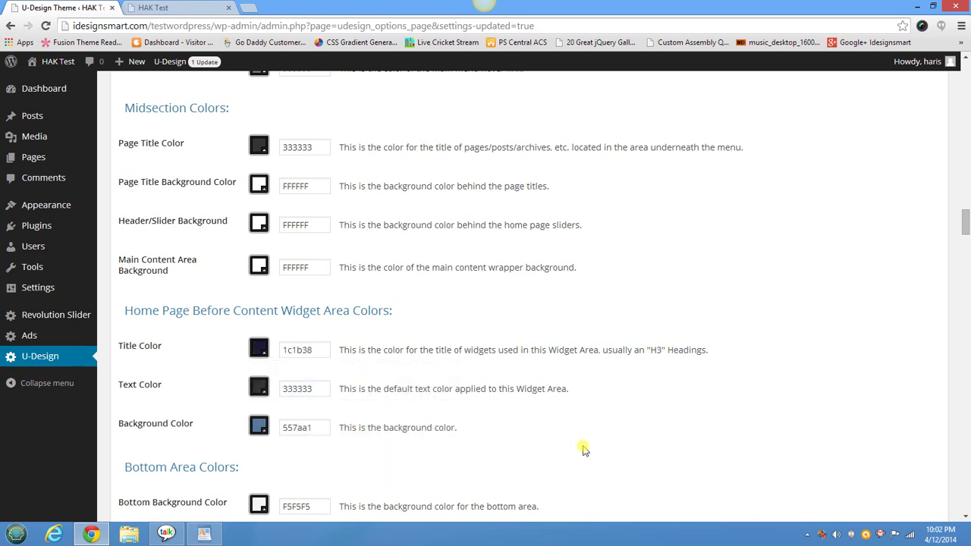
Step: Set the Top Menu Link Color in the Top Section Colors to the dark blue 2c3380
scroll(622, 437, down, 3)
scroll(626, 432, up, 4)
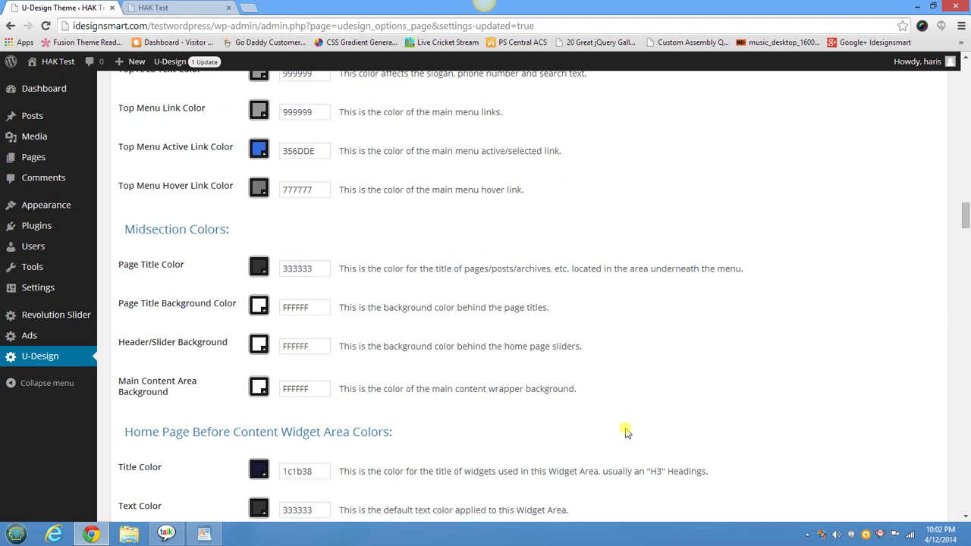
scroll(626, 432, up, 2)
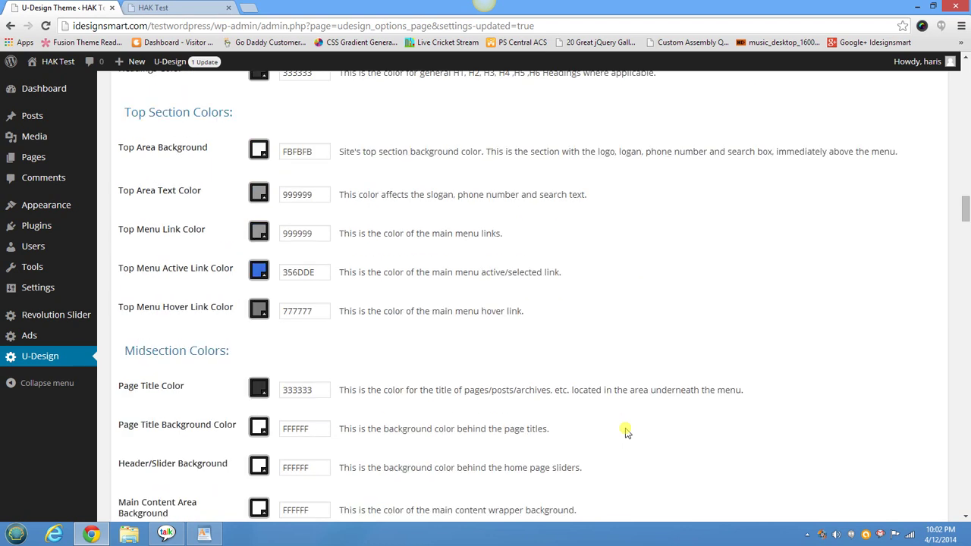
scroll(626, 431, up, 3)
scroll(626, 432, down, 2)
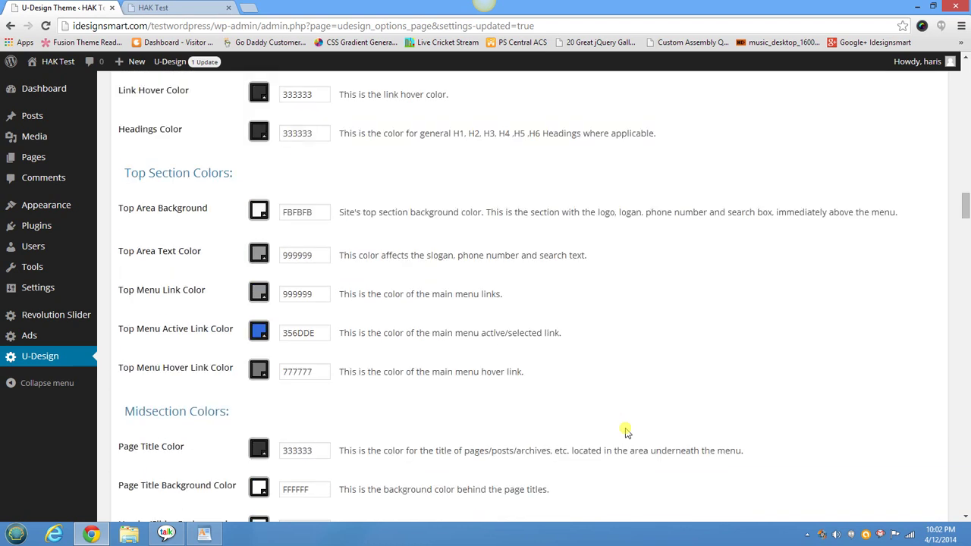
drag(120, 333, 229, 329)
drag(113, 296, 211, 302)
click(757, 356)
click(260, 292)
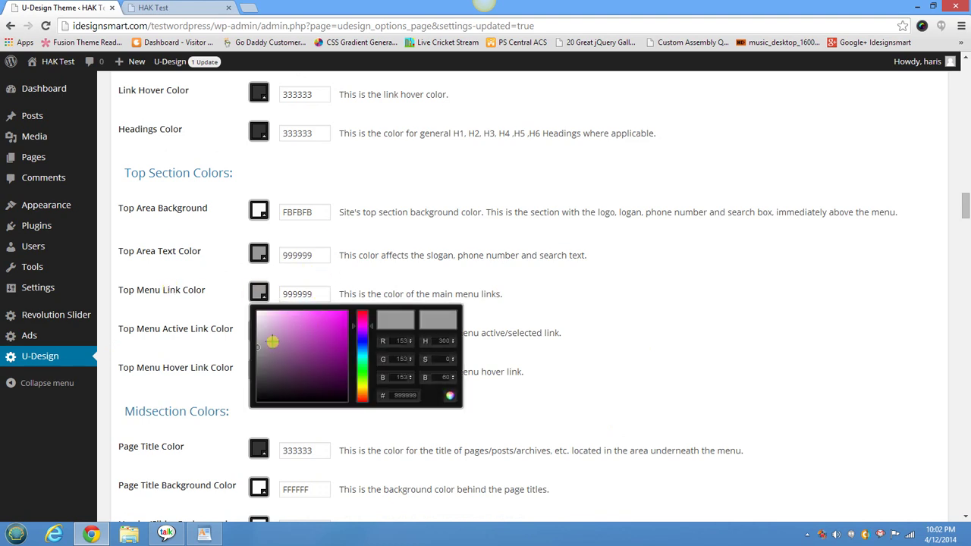
drag(365, 338, 364, 343)
mouse_move(259, 349)
mouse_down()
mouse_move(308, 338)
mouse_move(329, 349)
mouse_move(314, 333)
mouse_move(317, 356)
mouse_up()
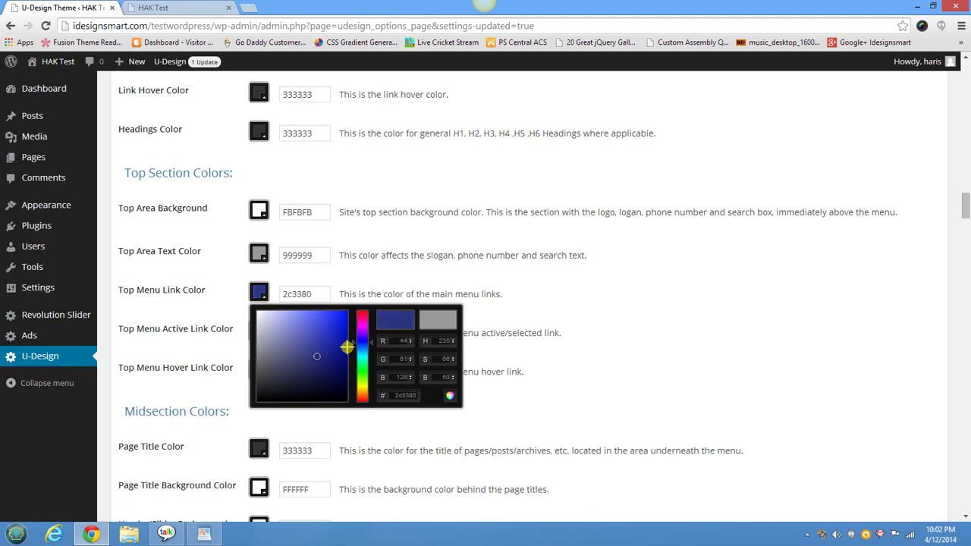
click(581, 369)
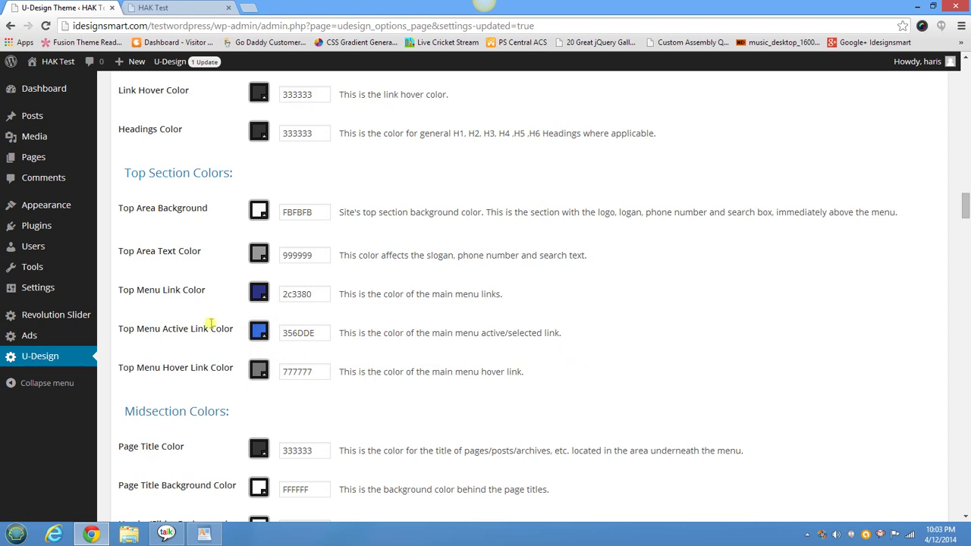
Step: Set both the Top Menu Active Link Color and the Top Menu Hover Link Color to black, 000000
click(313, 292)
click(259, 333)
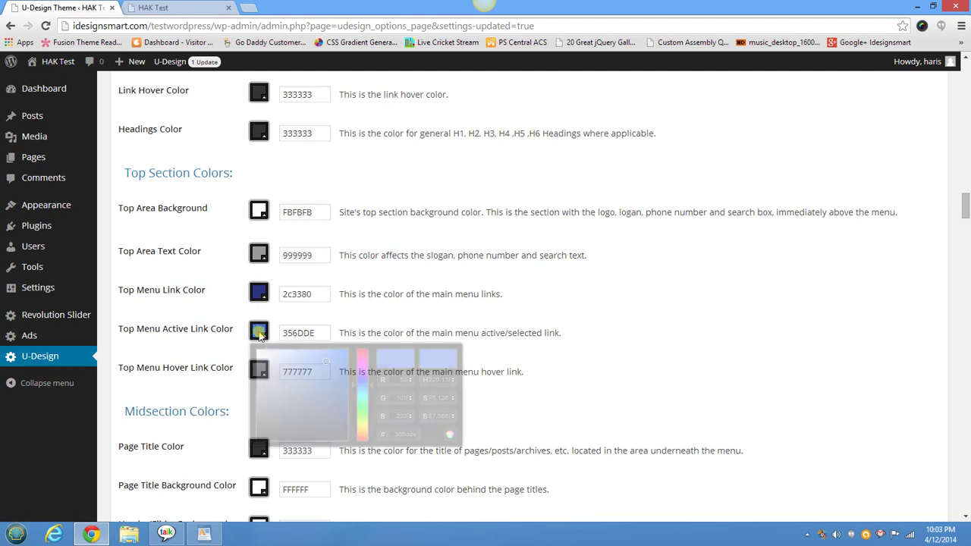
drag(258, 372, 254, 446)
click(663, 395)
click(318, 372)
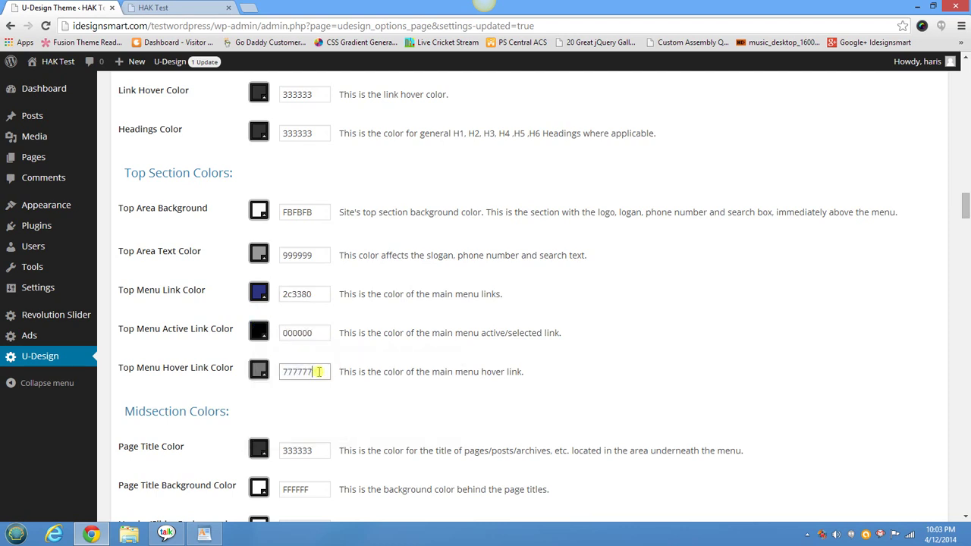
click(259, 370)
drag(288, 431, 262, 477)
click(668, 367)
Step: Look over the remaining bottom and footer area colors and save the theme options
scroll(668, 364, down, 5)
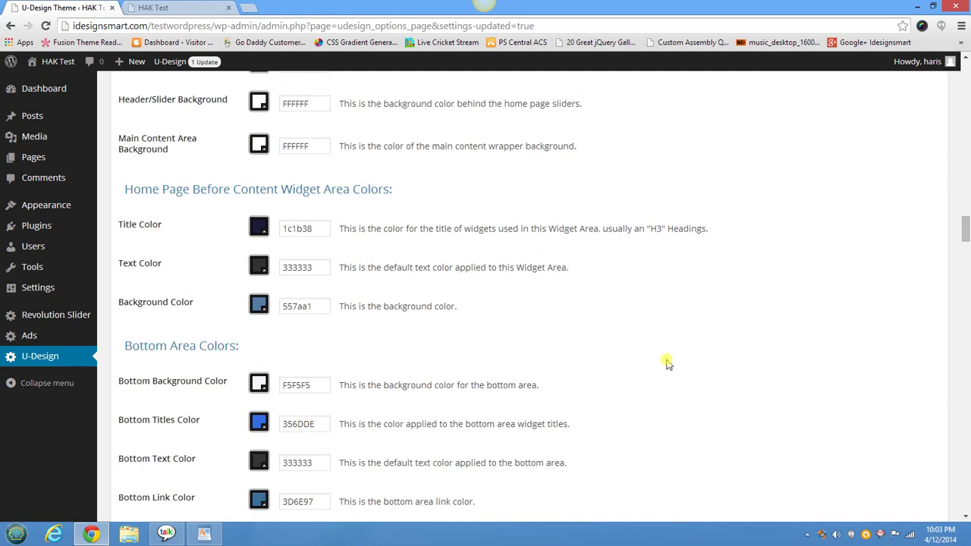
scroll(667, 364, down, 8)
scroll(667, 364, up, 5)
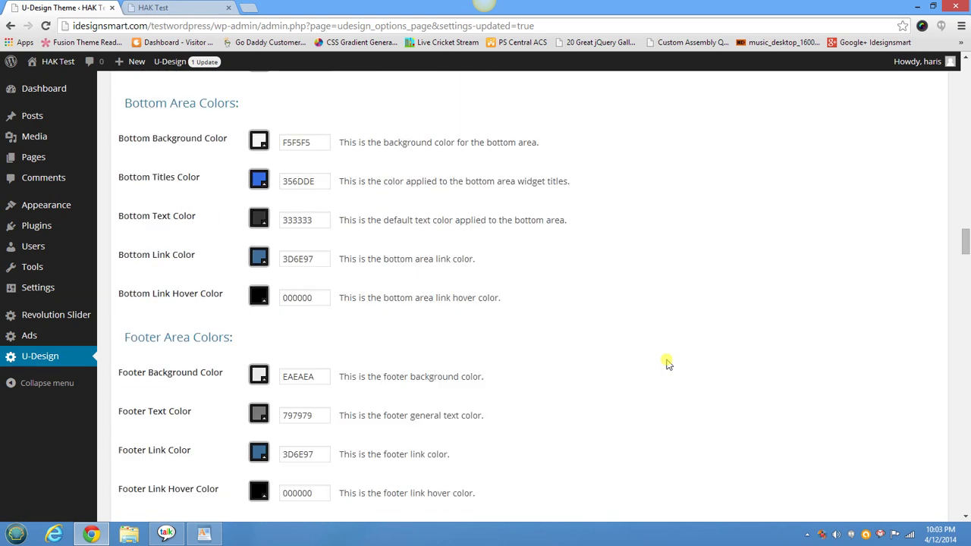
scroll(763, 458, down, 3)
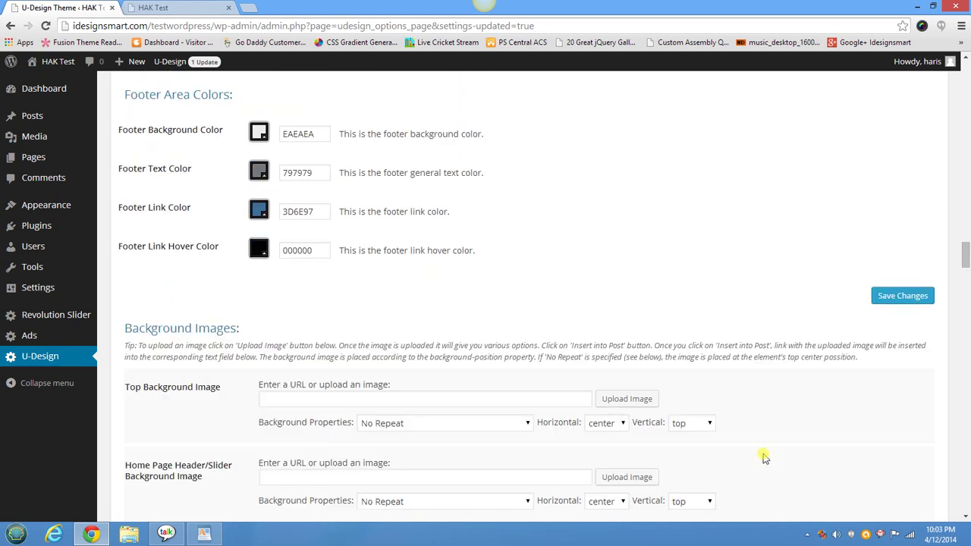
click(917, 295)
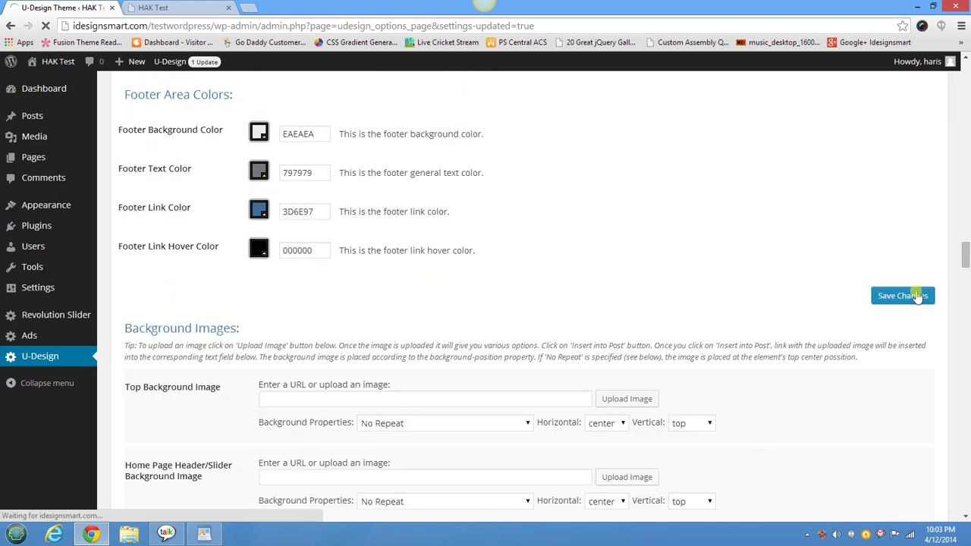
Step: Reload the HAK Test home page without the developer tools and check the menu and welcome section colors
click(179, 8)
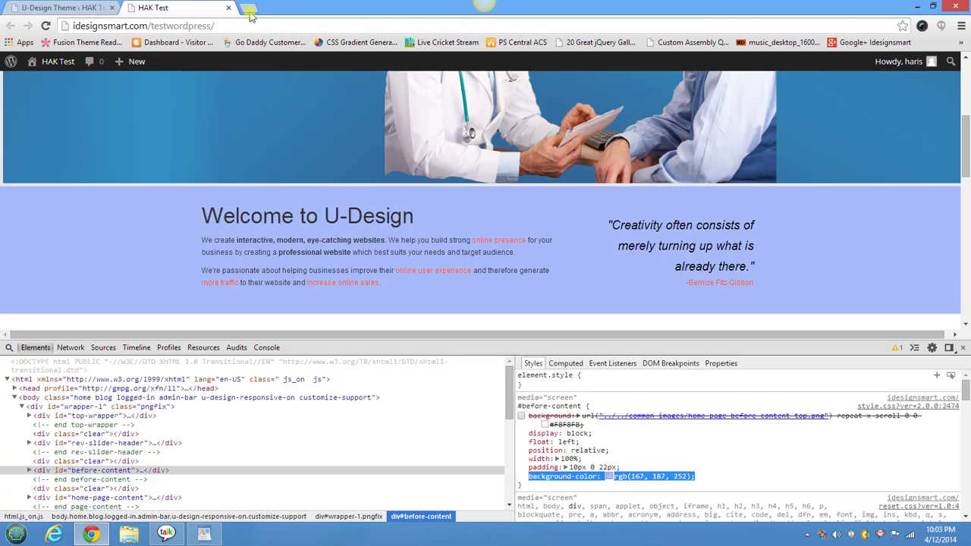
click(45, 25)
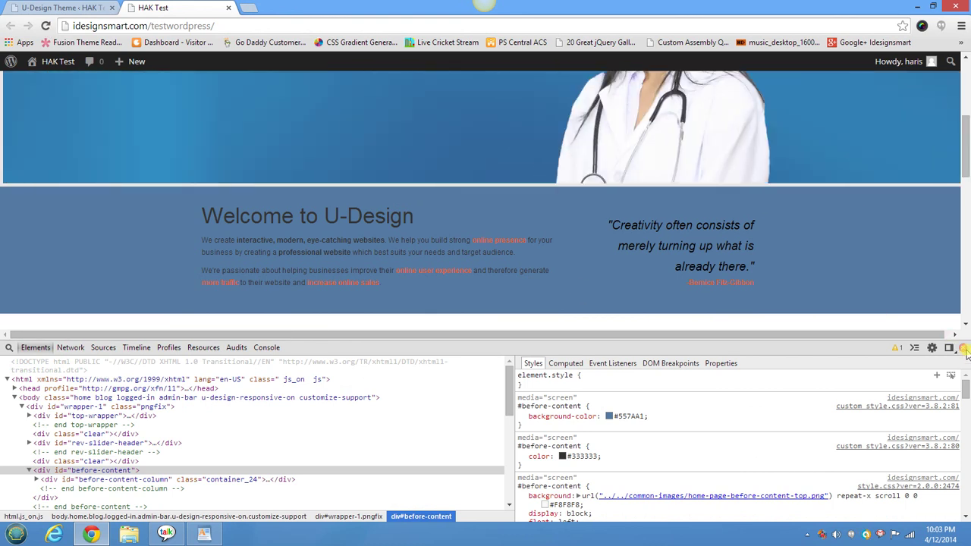
click(964, 349)
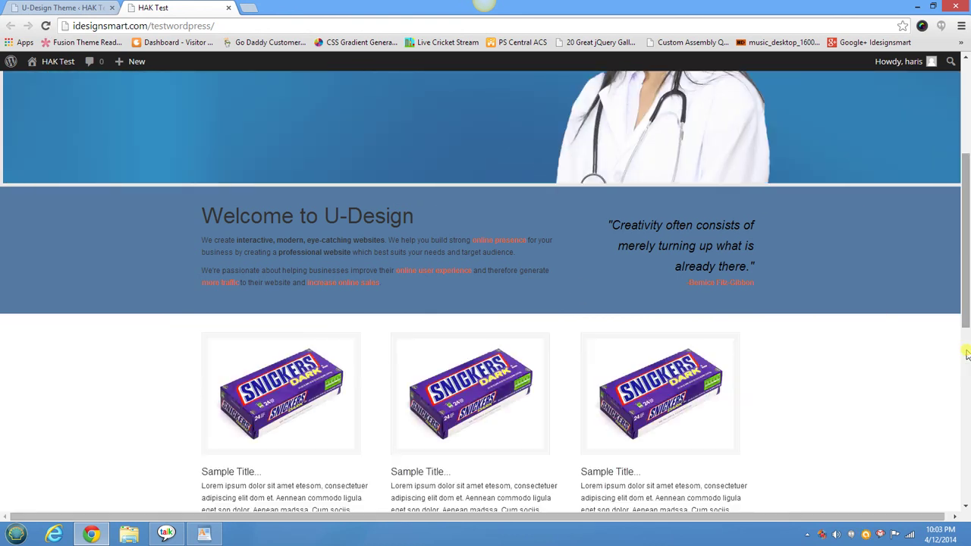
click(46, 26)
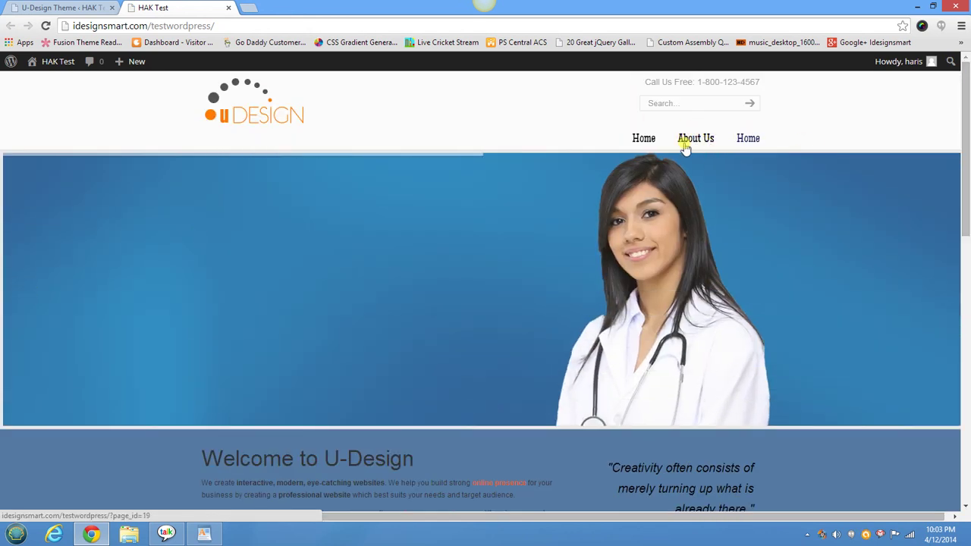
scroll(439, 267, down, 5)
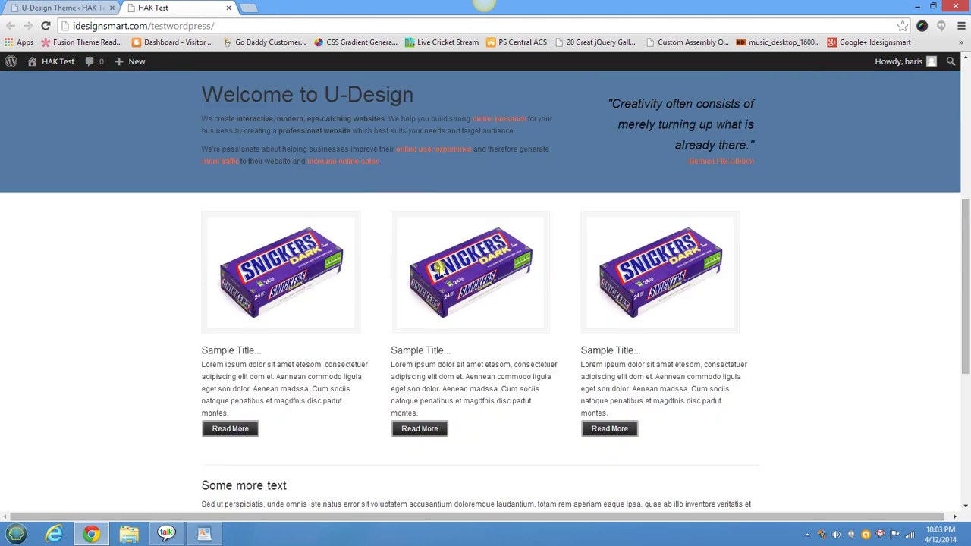
Step: Inspect the before-content welcome section and preview a lighter blue, #B5CFEB, as its background-color
scroll(438, 267, up, 2)
right_click(131, 243)
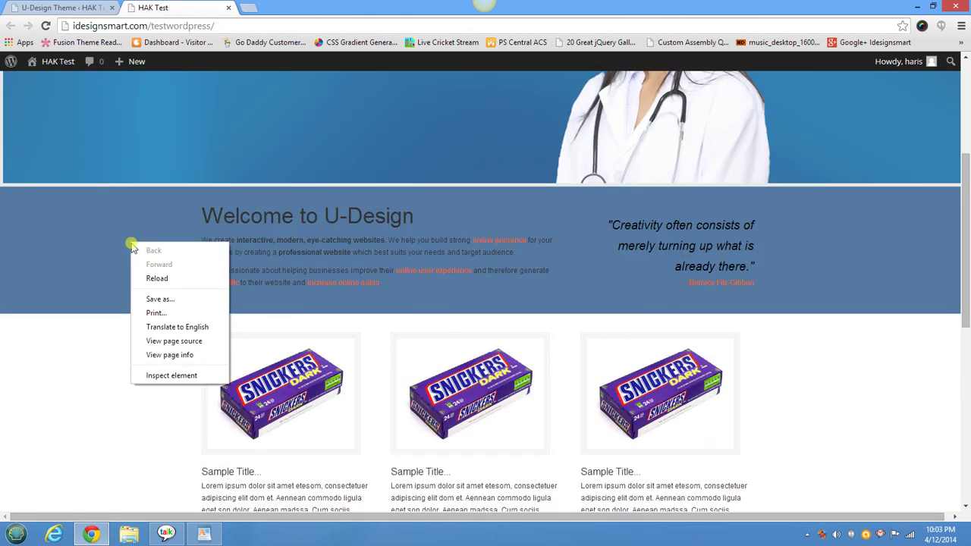
click(158, 376)
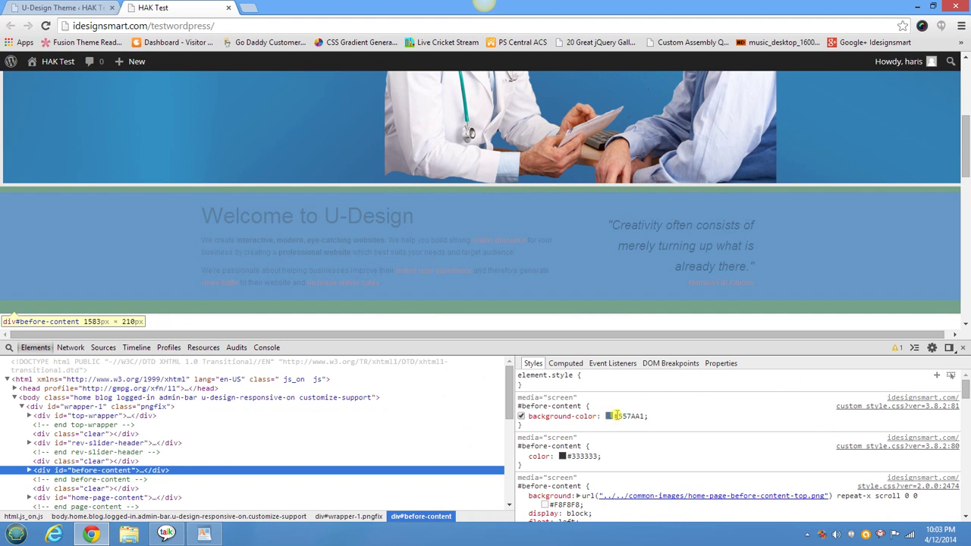
click(609, 415)
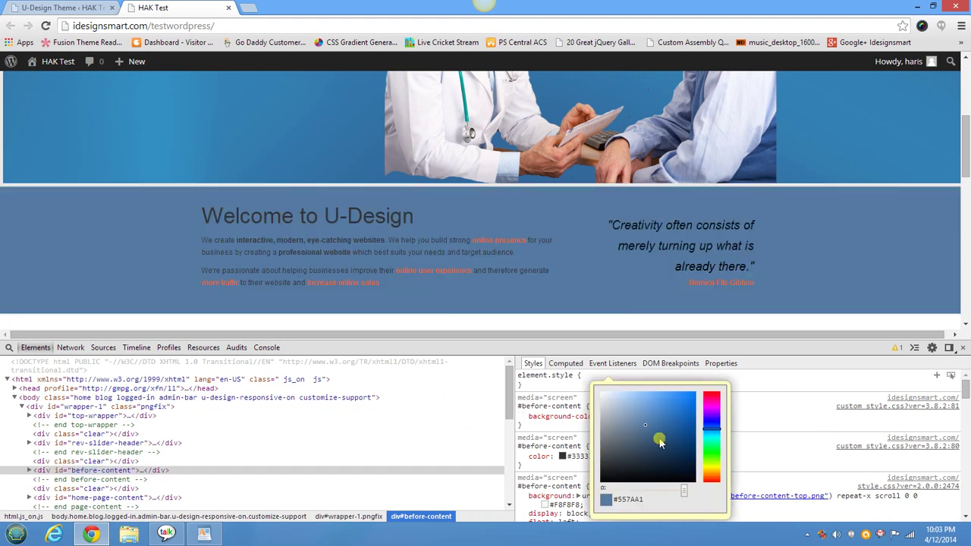
click(639, 424)
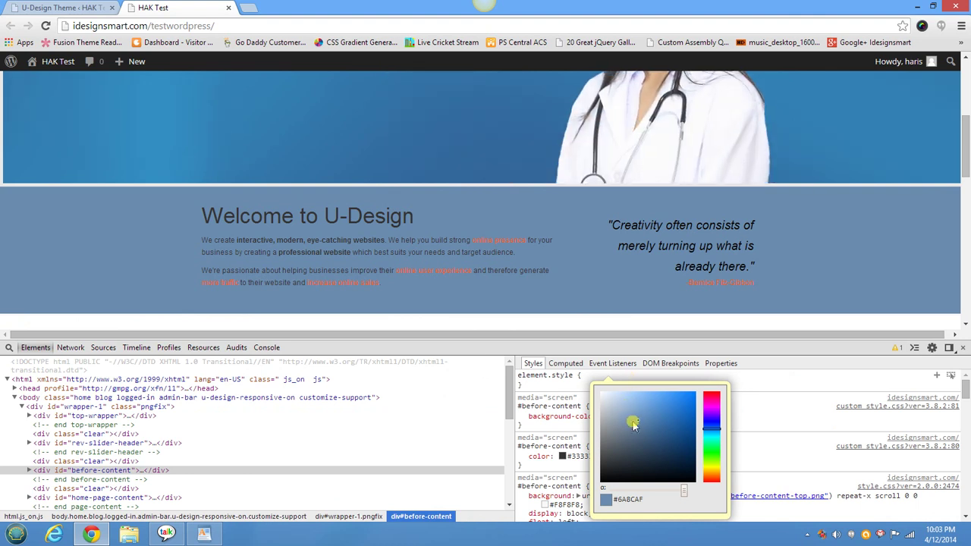
drag(639, 423, 630, 413)
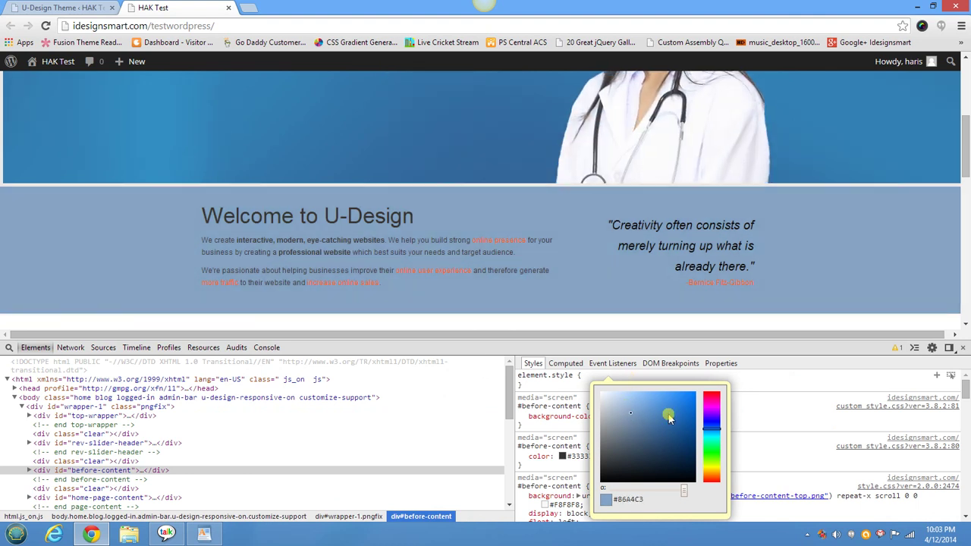
mouse_move(629, 408)
mouse_down()
mouse_move(620, 403)
mouse_move(630, 399)
mouse_up()
key(Return)
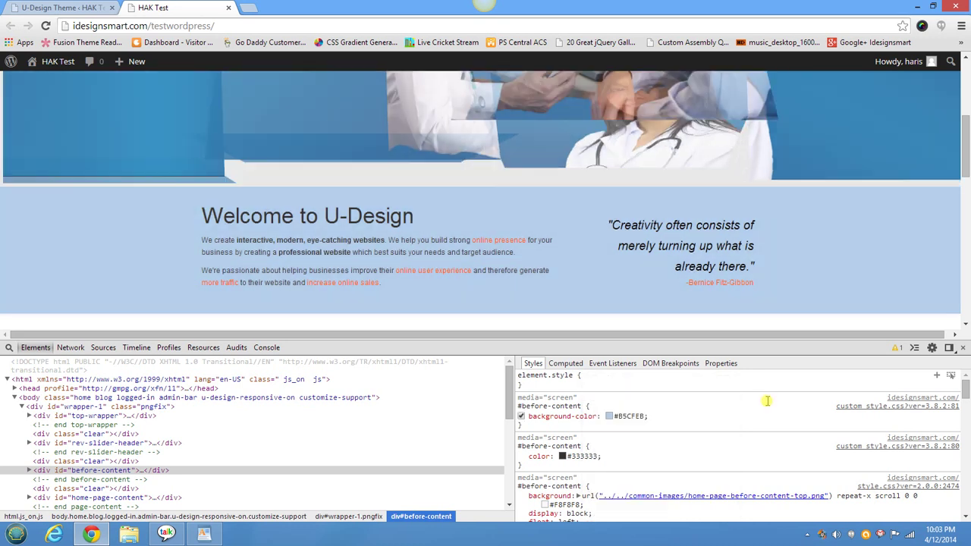
Step: Copy the background-color value B5CFEB from the inspected style and return to the U-Design theme options
click(615, 416)
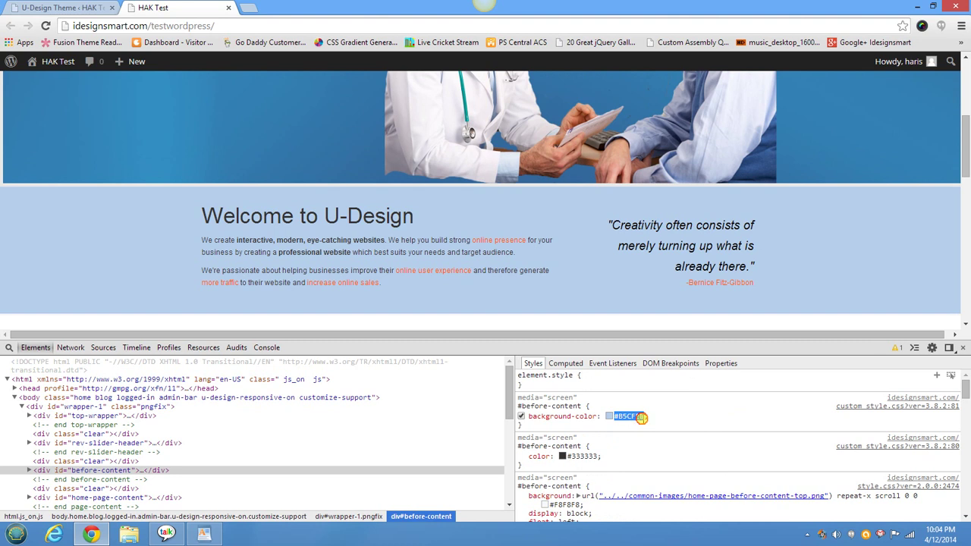
drag(642, 417, 621, 415)
click(55, 6)
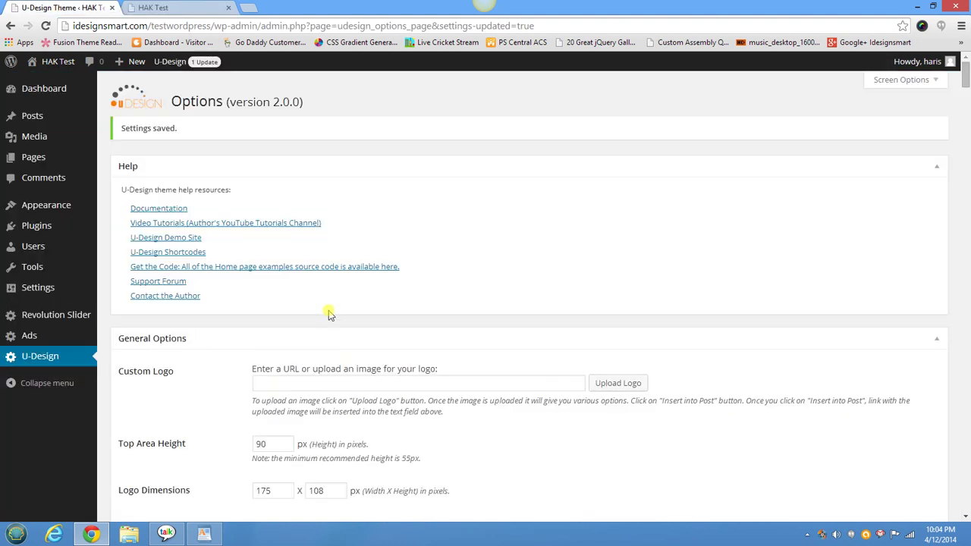
Step: Replace the Home Page Before Content Widget Area Background Color with the copied value and save the theme options
scroll(330, 313, down, 20)
scroll(329, 311, down, 8)
scroll(327, 307, up, 2)
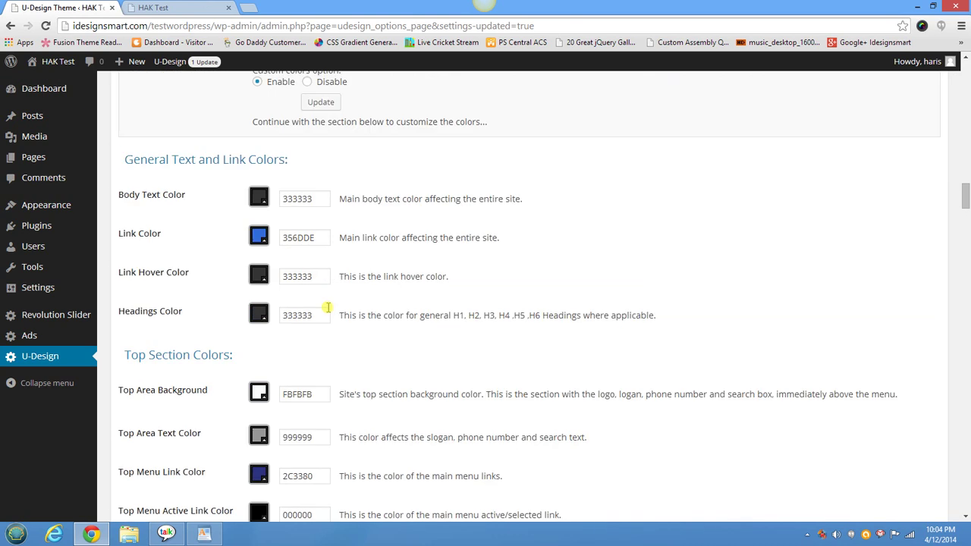
scroll(327, 307, down, 2)
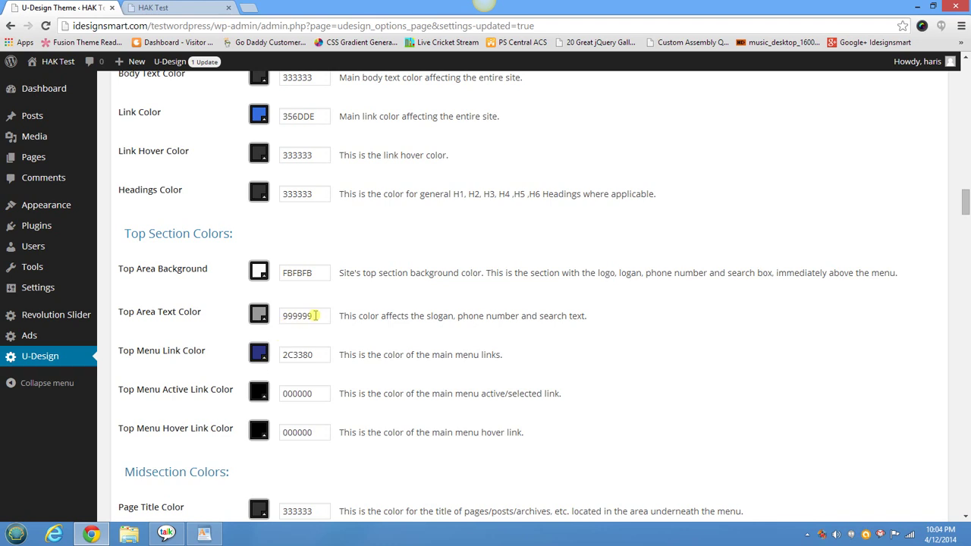
scroll(314, 316, down, 7)
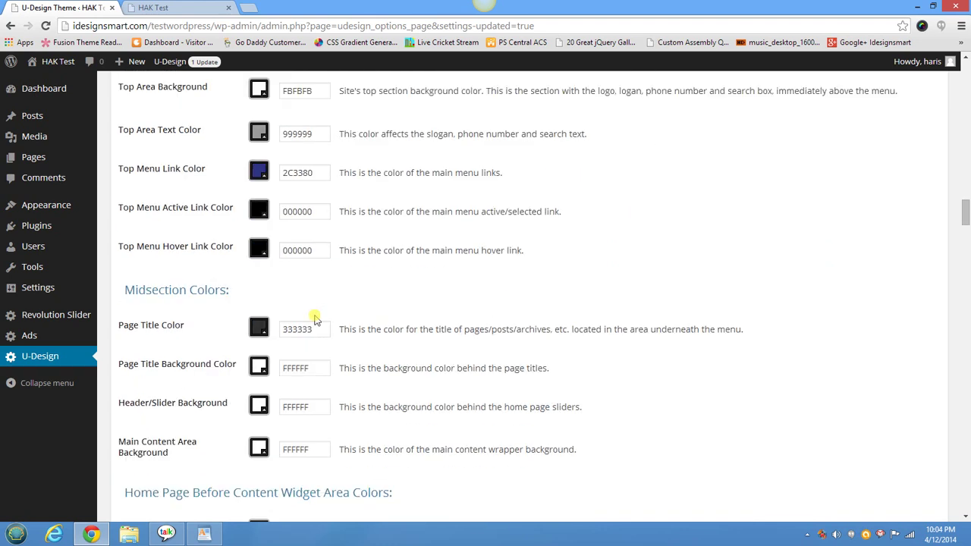
double_click(316, 305)
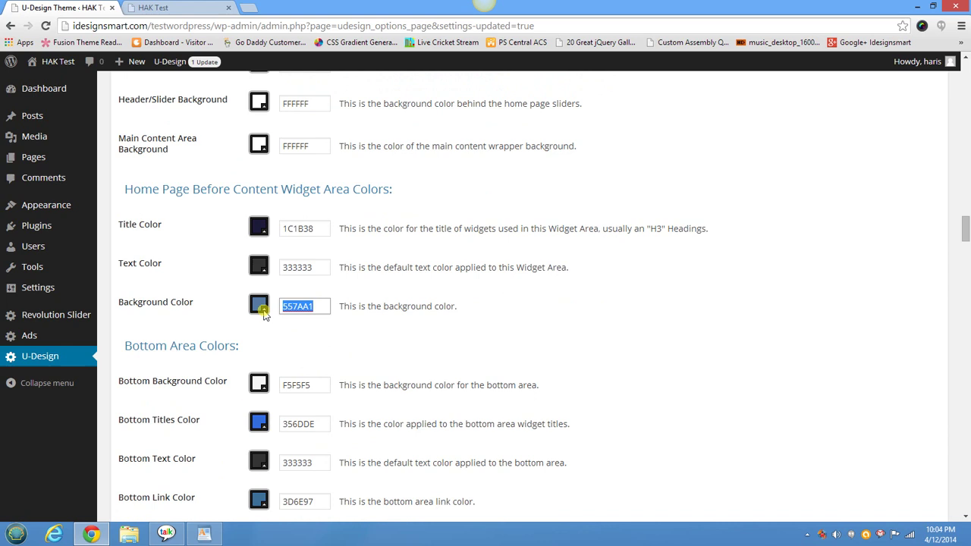
click(264, 316)
scroll(546, 342, down, 6)
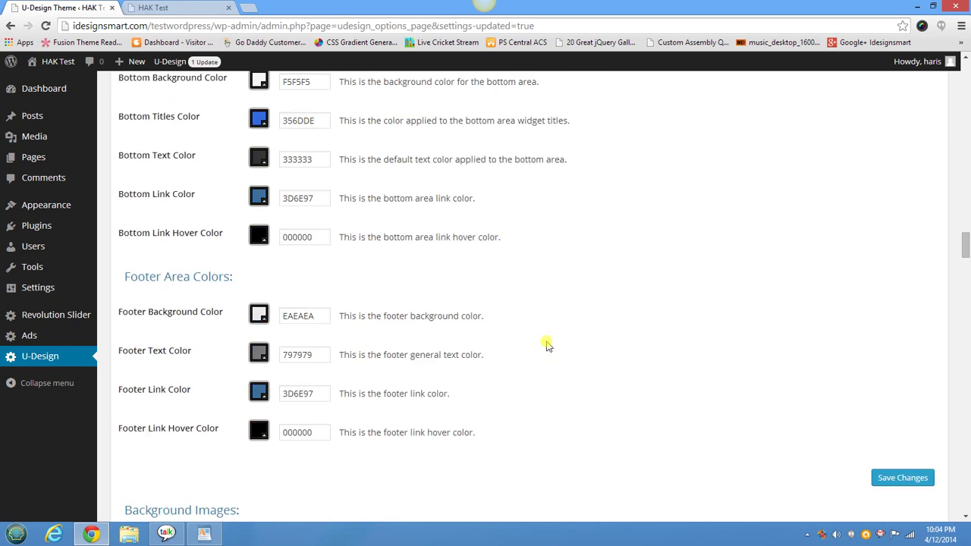
click(886, 298)
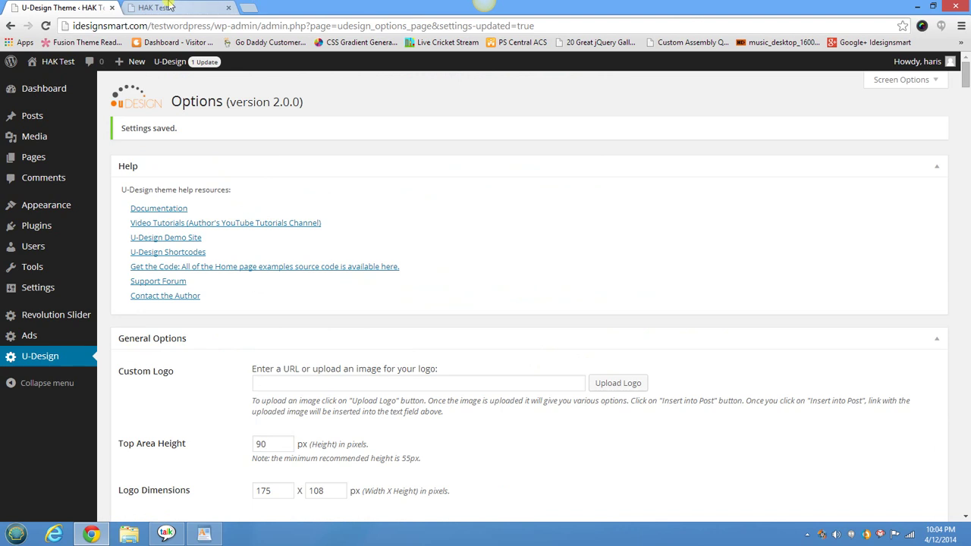
Step: Reload the HAK Test home page, close the developer tools, and check the welcome section background and the content below it
click(154, 7)
click(45, 27)
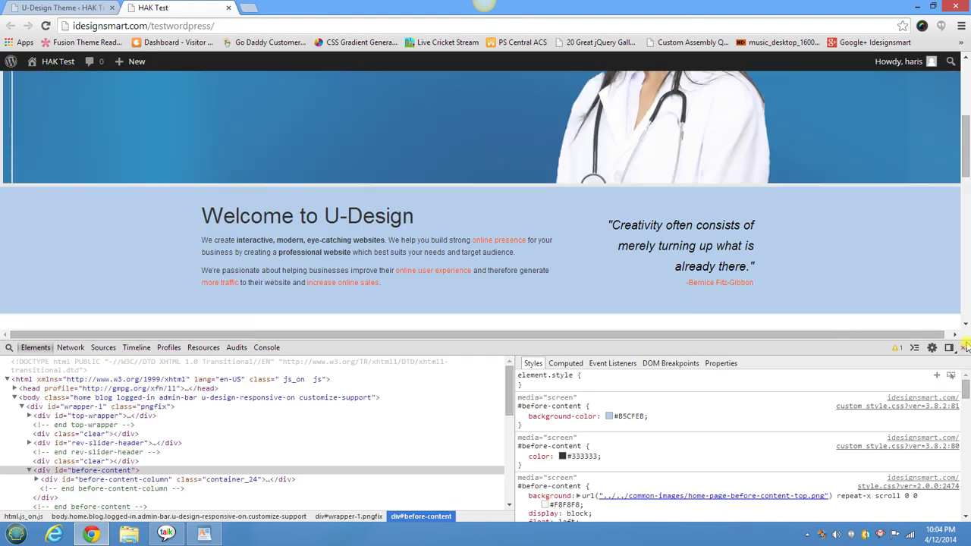
click(961, 347)
scroll(915, 381, up, 3)
scroll(915, 381, down, 7)
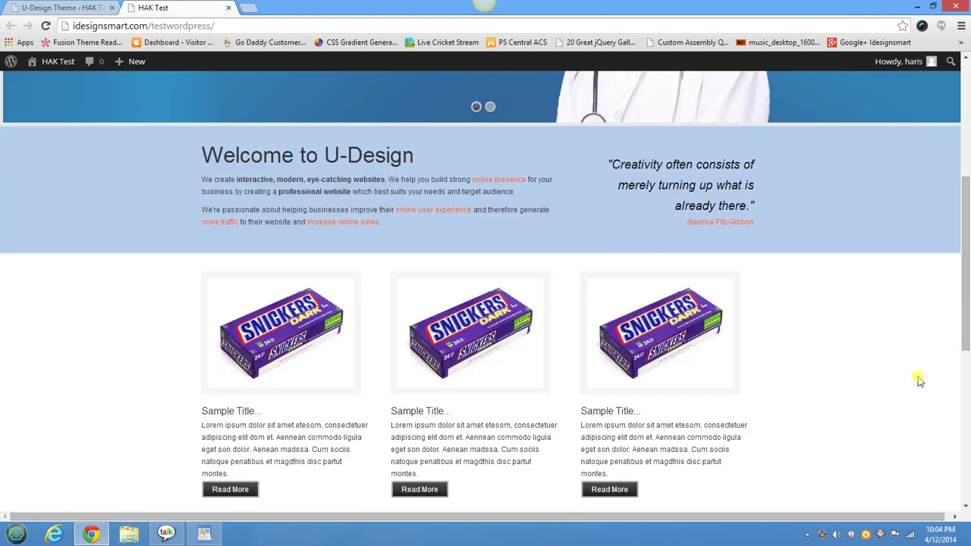
scroll(918, 375, down, 2)
scroll(919, 375, up, 4)
scroll(919, 375, down, 3)
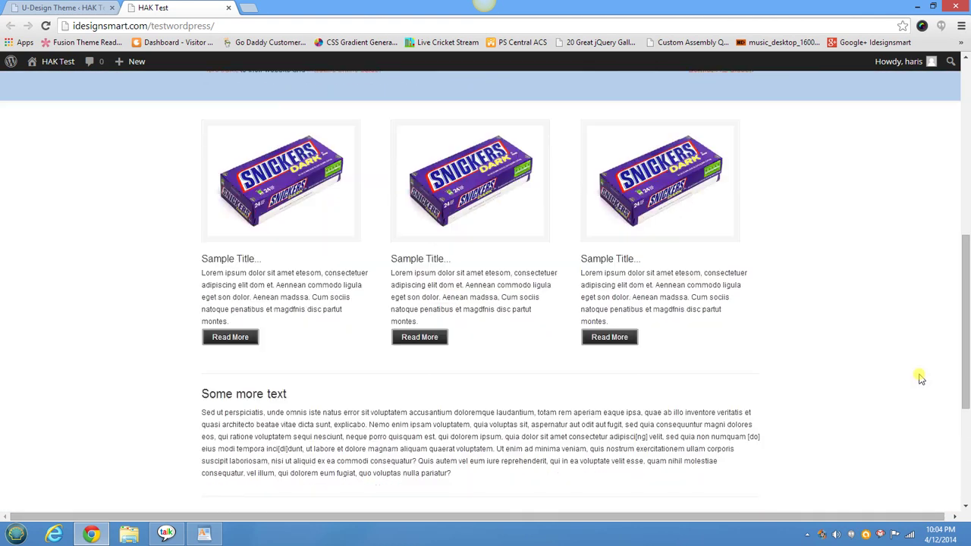
drag(189, 265, 552, 355)
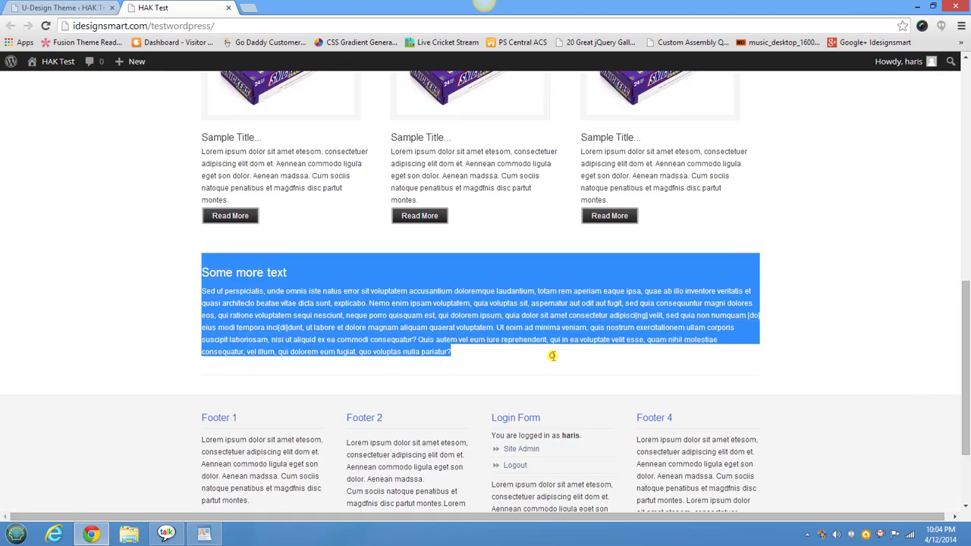
scroll(555, 364, up, 7)
scroll(555, 364, up, 3)
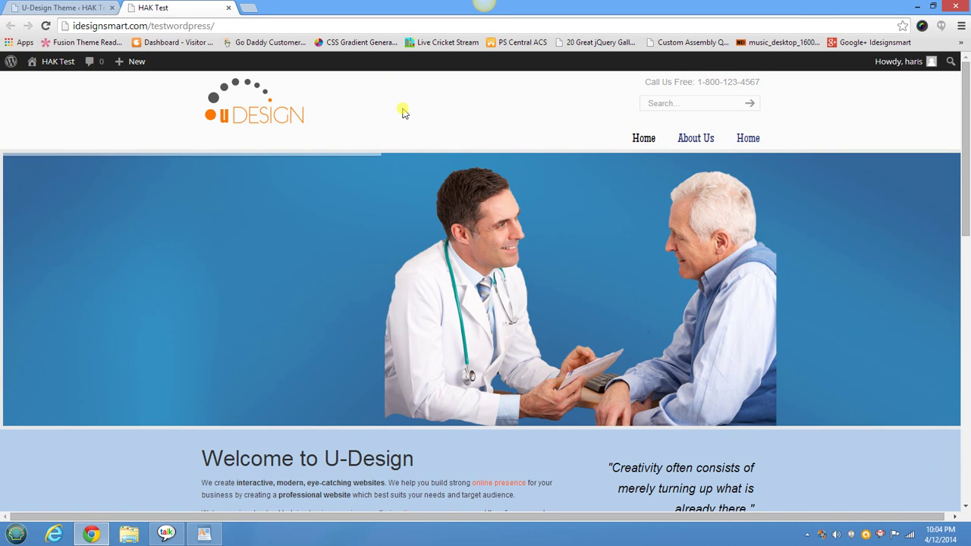
Step: Search Google for colorschemedesigner in a new tab and open the Color Scheme Designer 3 website
click(249, 10)
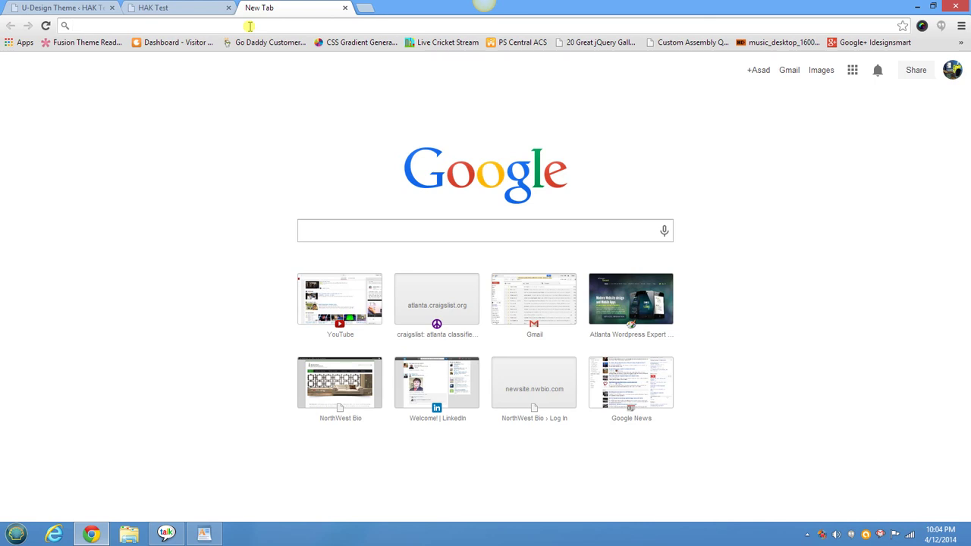
text(colorscheme)
key(Down)
key(Return)
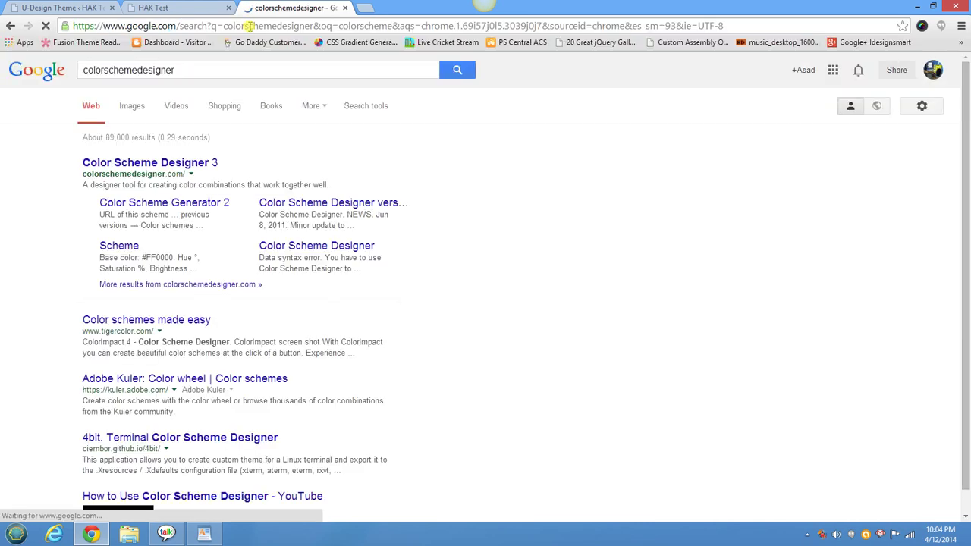
click(153, 162)
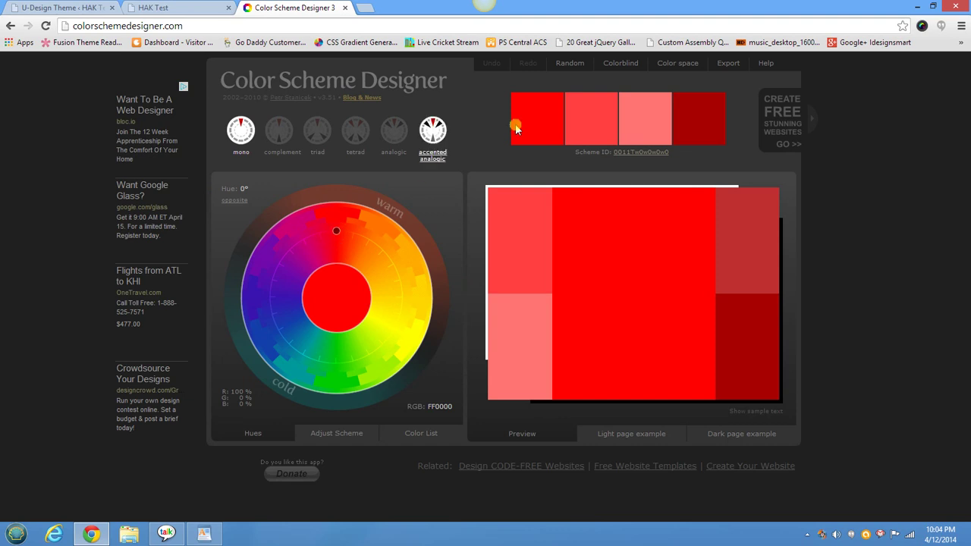
Step: Try the triad color scheme, move the base hue to 210°, and switch to the complement scheme
click(279, 130)
click(312, 132)
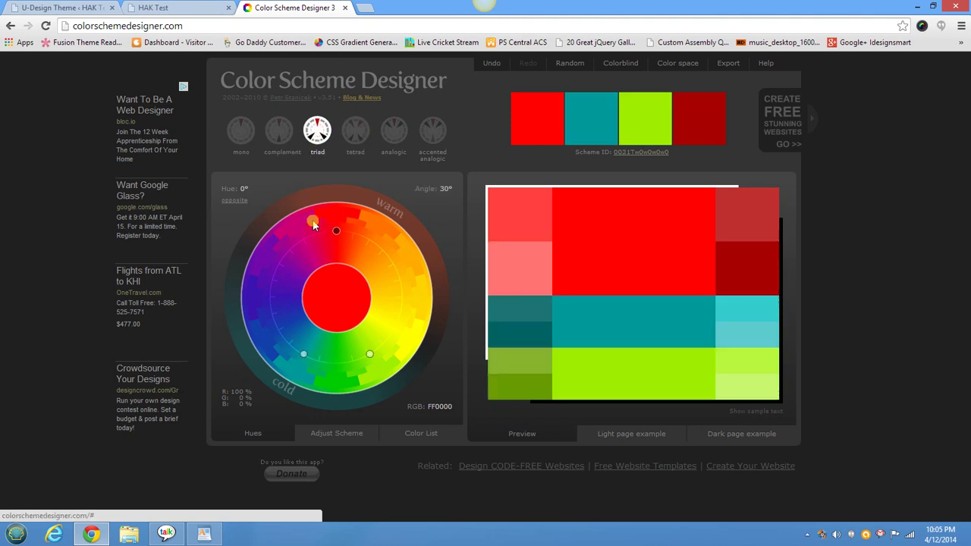
drag(335, 236, 285, 367)
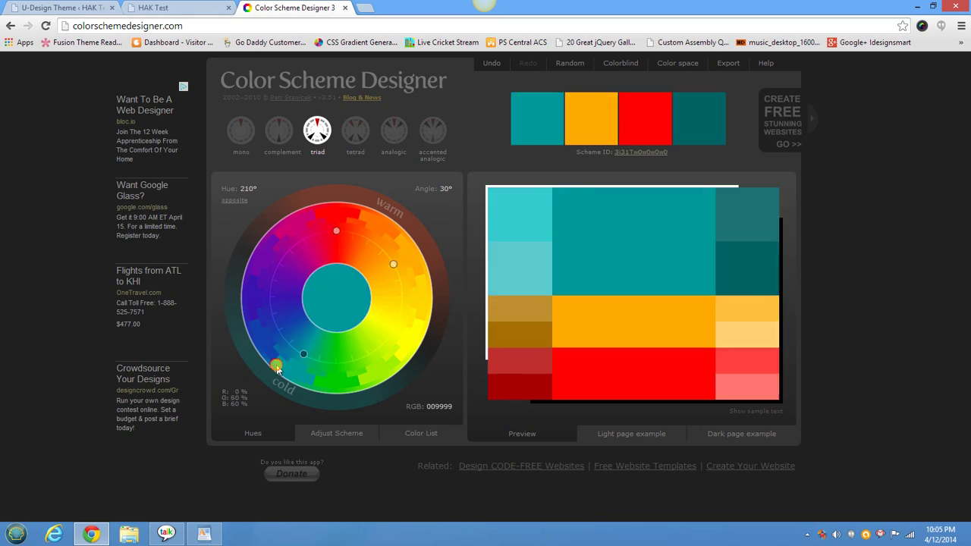
click(270, 138)
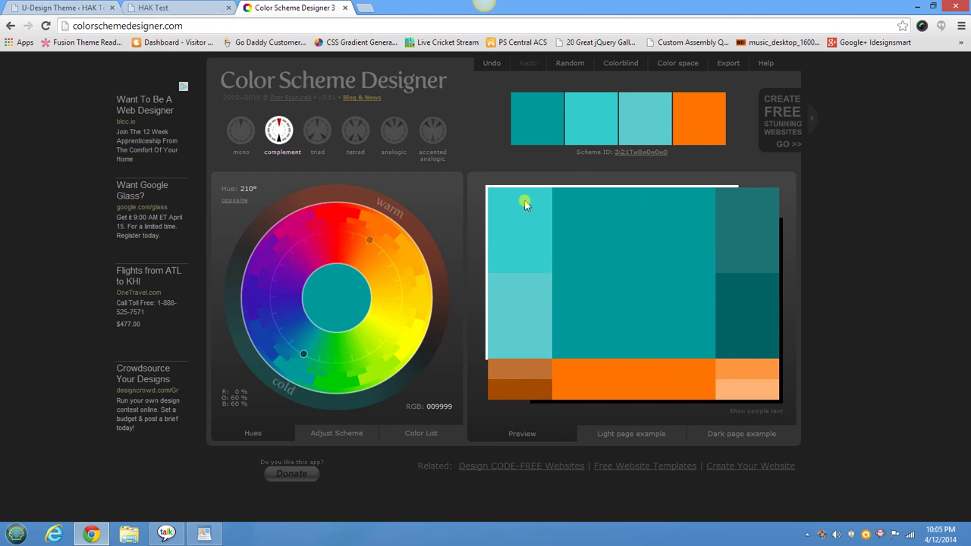
click(139, 25)
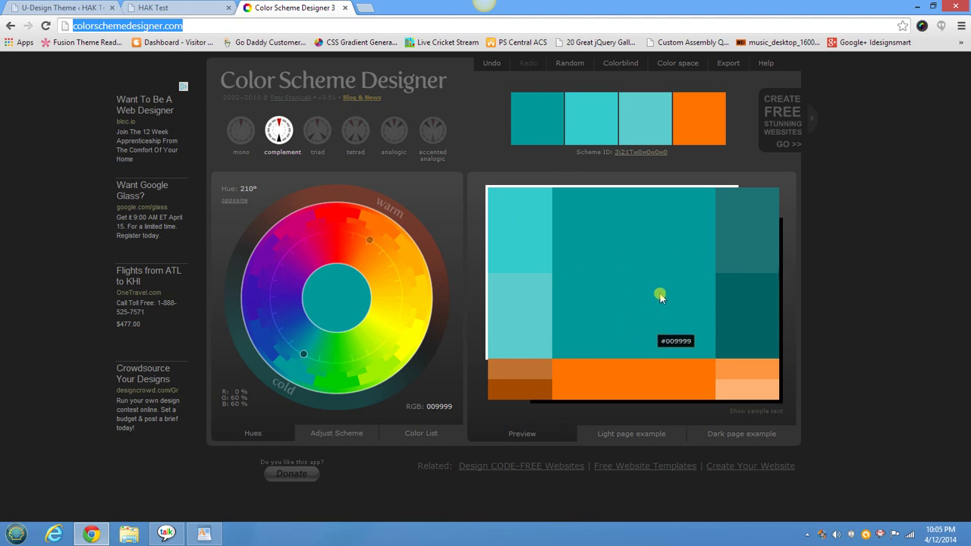
Step: Set the Main Menu Position to Left in the U-Design General Options and save the changes
click(119, 8)
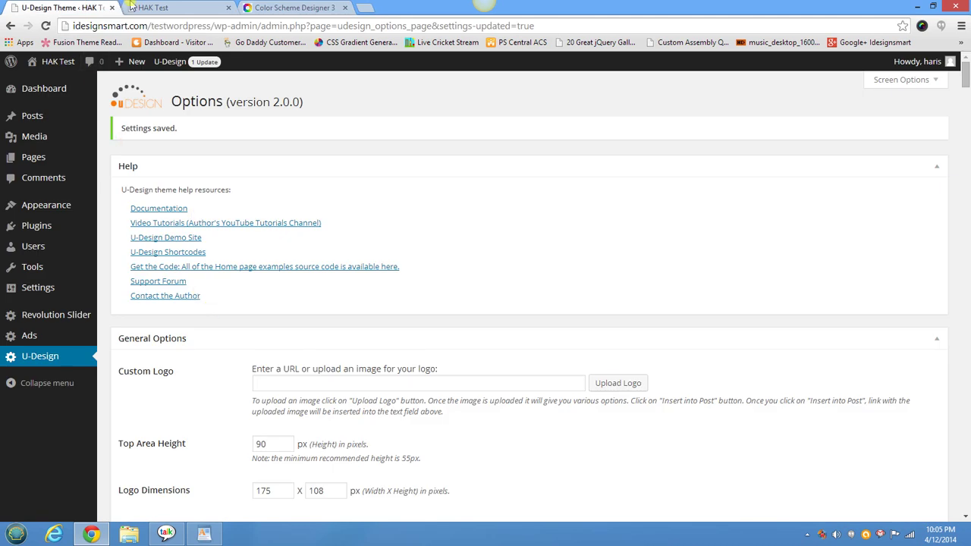
click(151, 7)
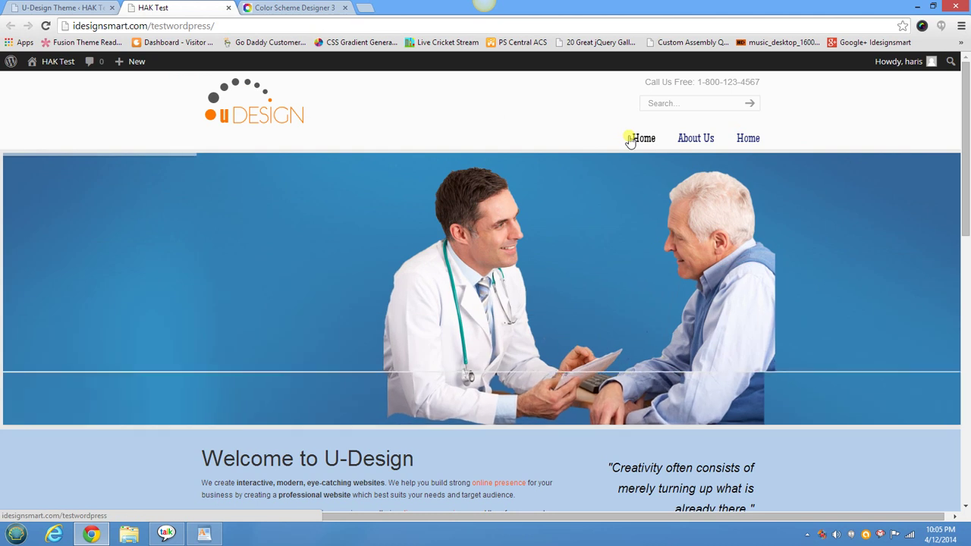
click(65, 8)
scroll(230, 241, down, 5)
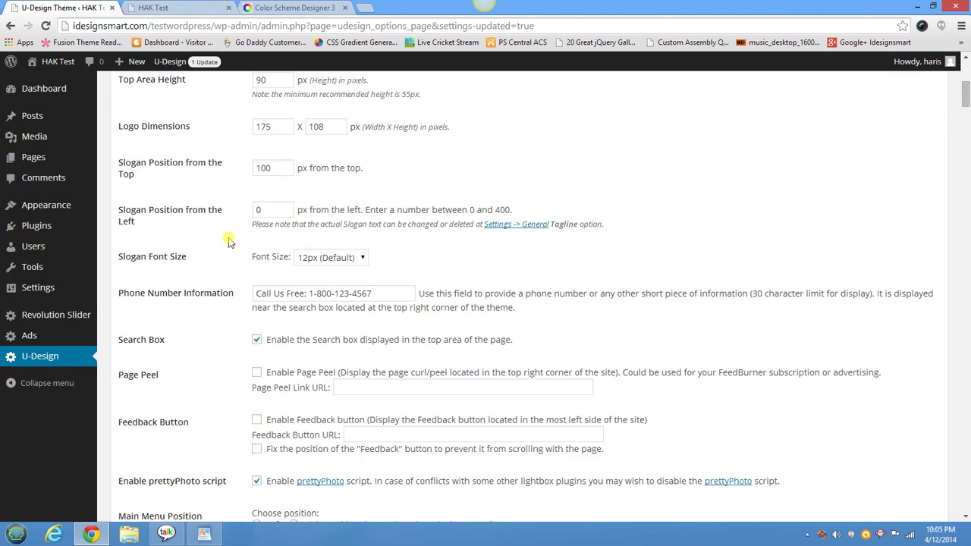
scroll(230, 241, down, 6)
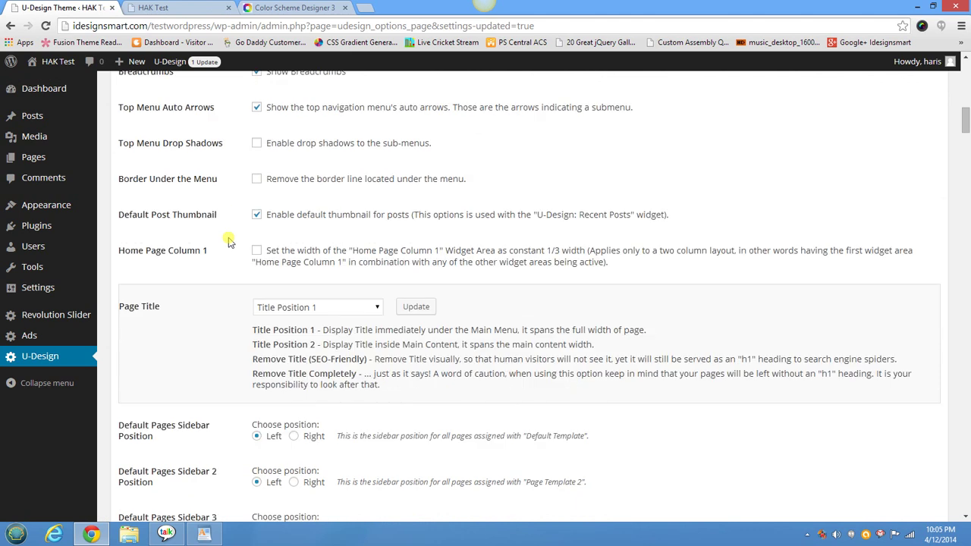
scroll(230, 241, down, 2)
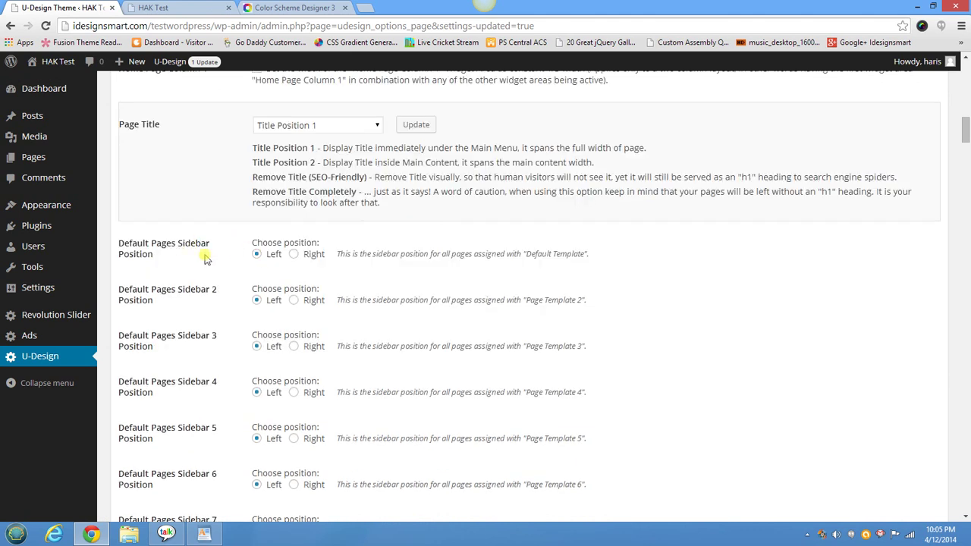
scroll(278, 282, down, 4)
scroll(258, 334, up, 9)
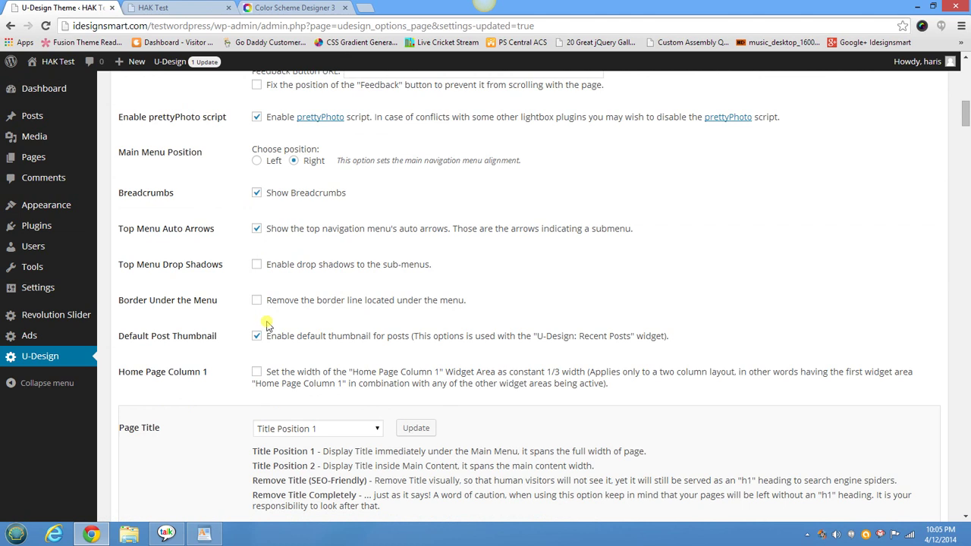
scroll(266, 324, up, 2)
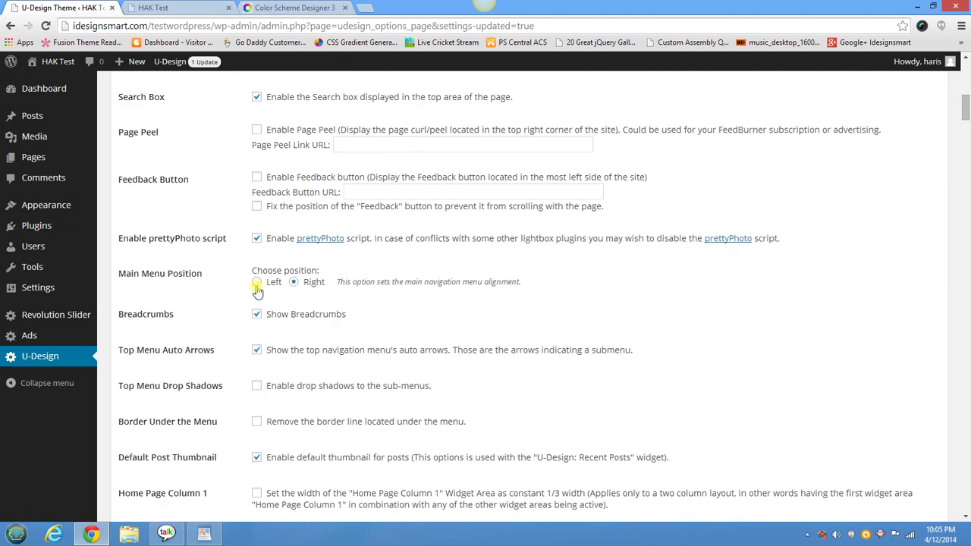
scroll(690, 384, up, 4)
scroll(690, 385, down, 10)
scroll(691, 383, down, 4)
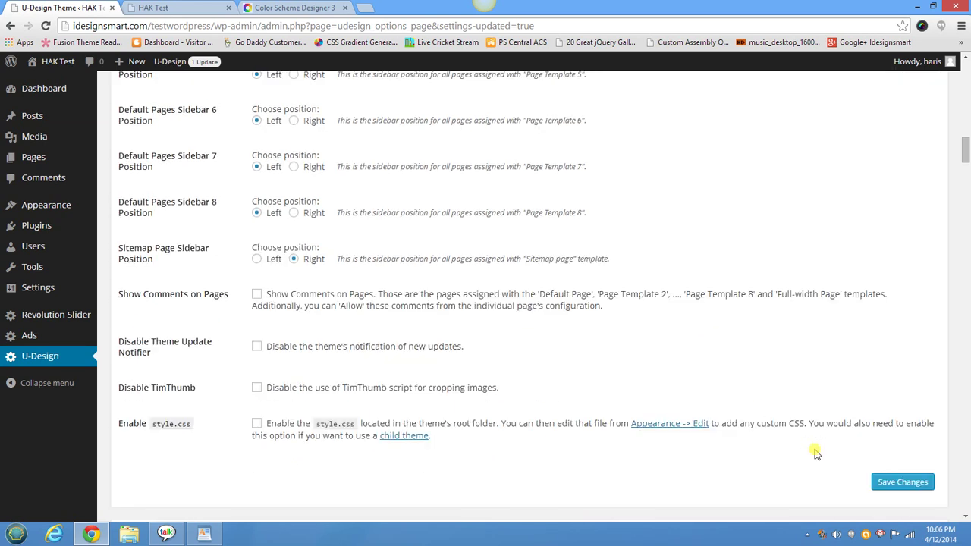
click(928, 490)
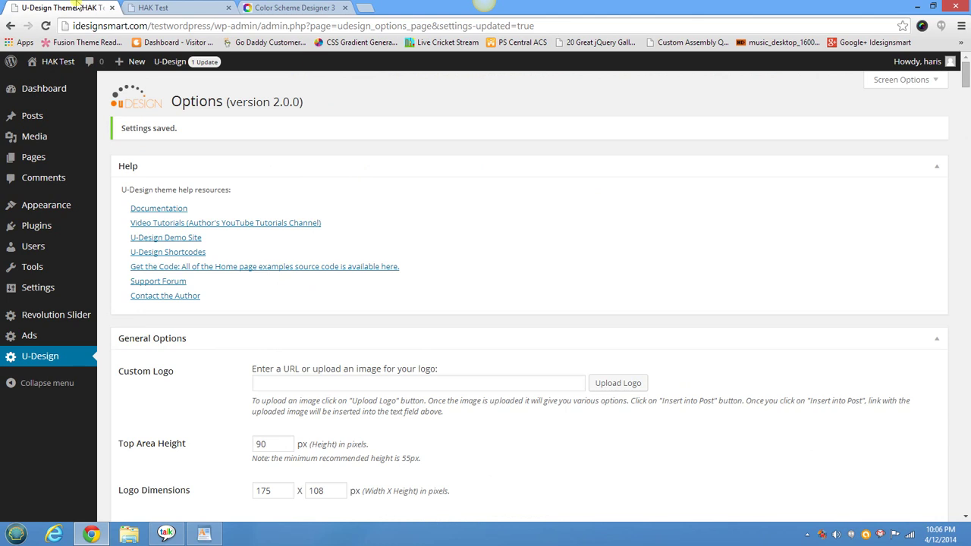
Step: Reload the HAK Test home page and check the main menu alignment, phone number and search box in the header
click(140, 7)
click(47, 27)
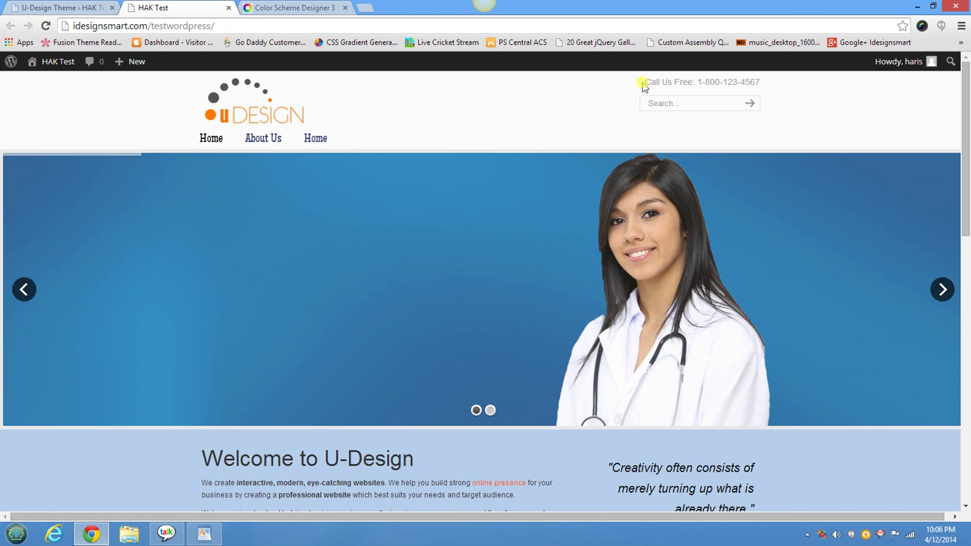
triple_click(821, 113)
click(763, 98)
click(764, 98)
click(764, 98)
click(764, 99)
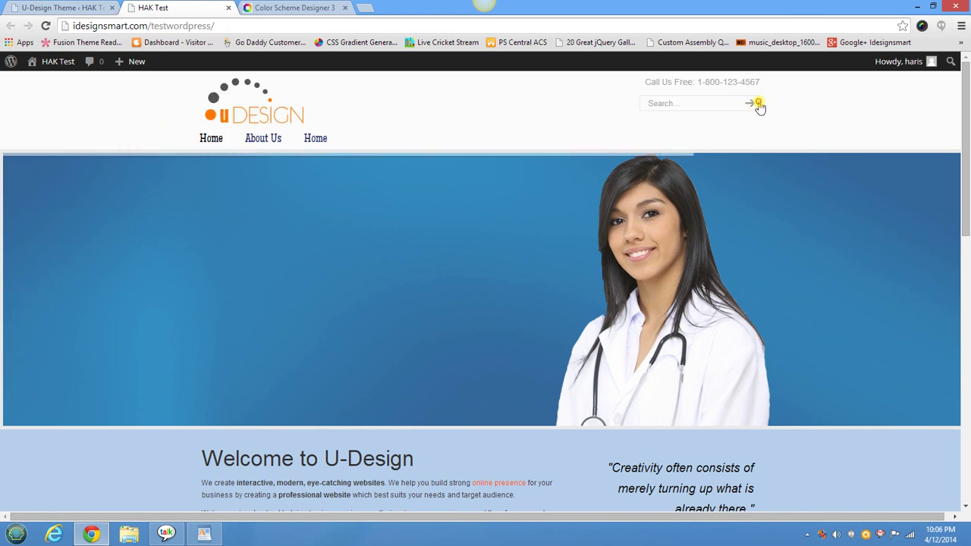
click(761, 106)
drag(646, 81, 776, 88)
click(657, 136)
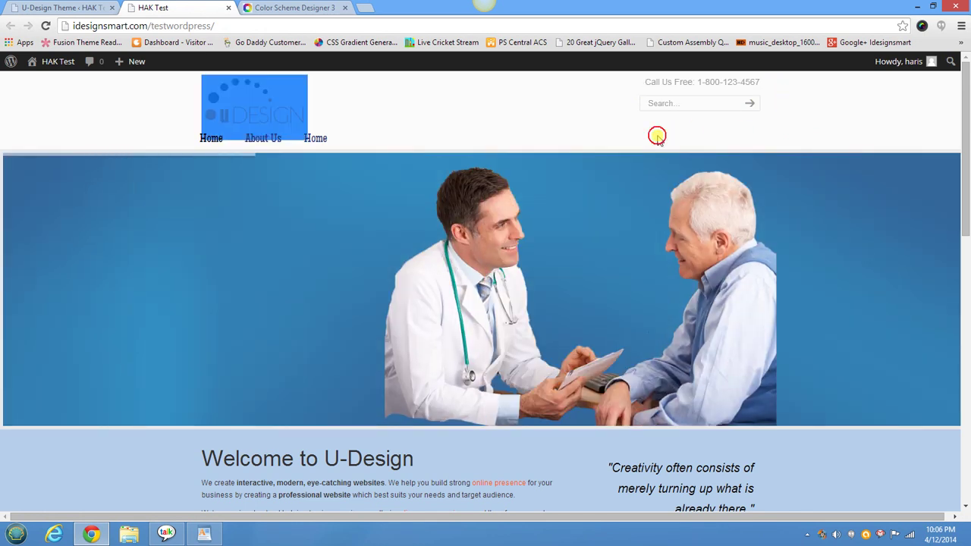
Step: Review the home page from the slider and welcome section down to the footer columns
scroll(659, 155, down, 6)
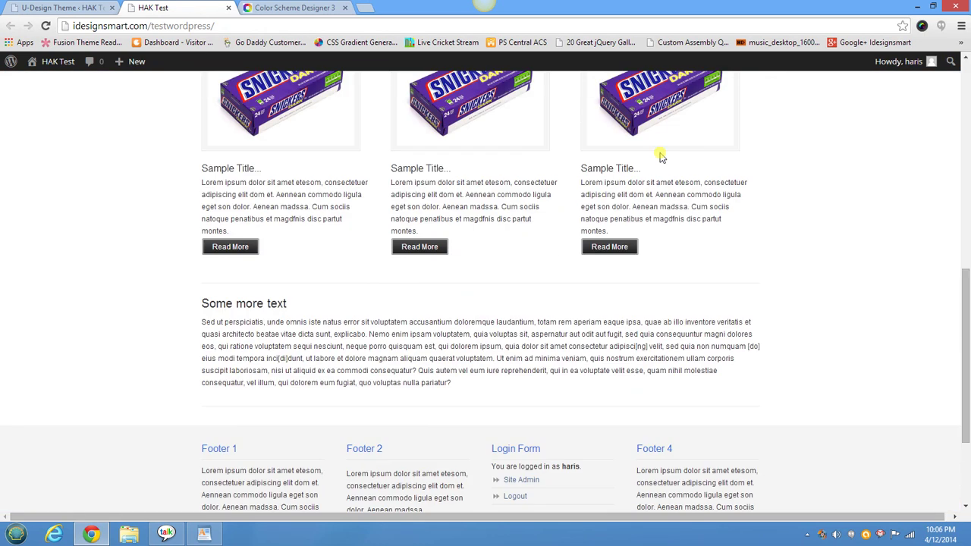
scroll(660, 155, down, 2)
scroll(660, 154, up, 5)
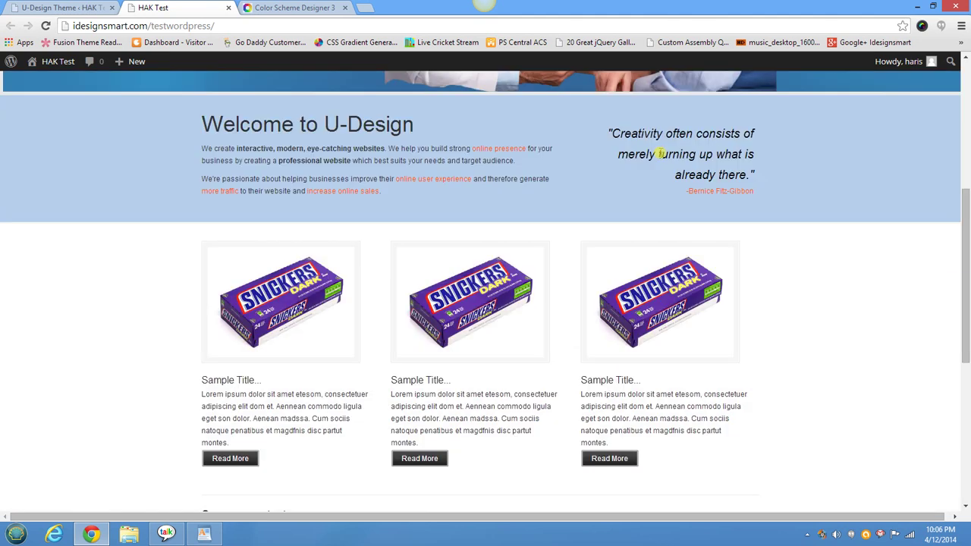
scroll(660, 154, down, 5)
scroll(661, 151, up, 9)
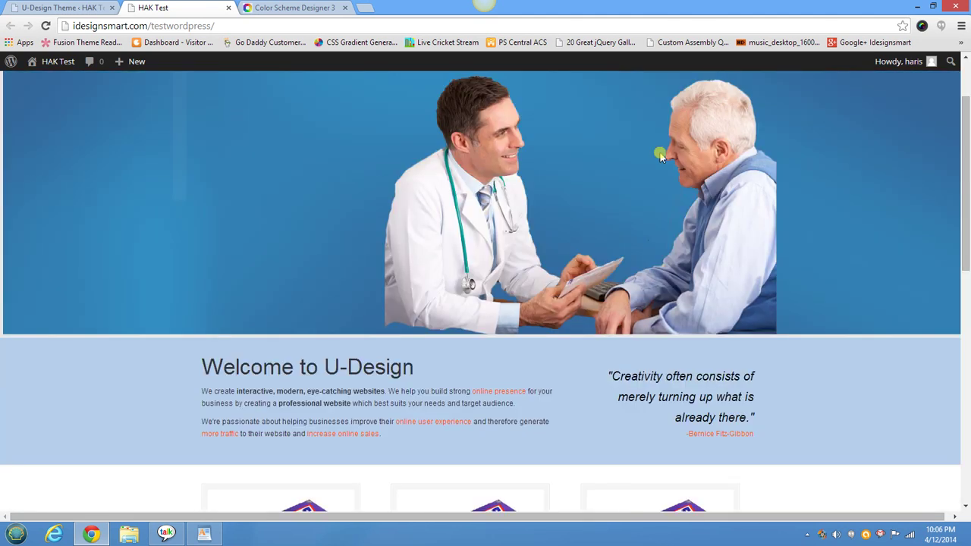
scroll(660, 155, down, 5)
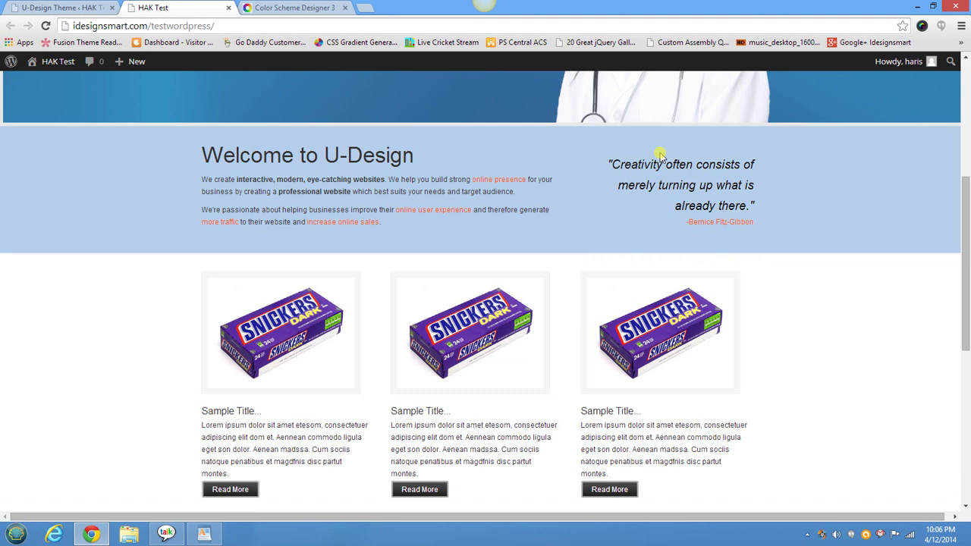
scroll(658, 156, up, 5)
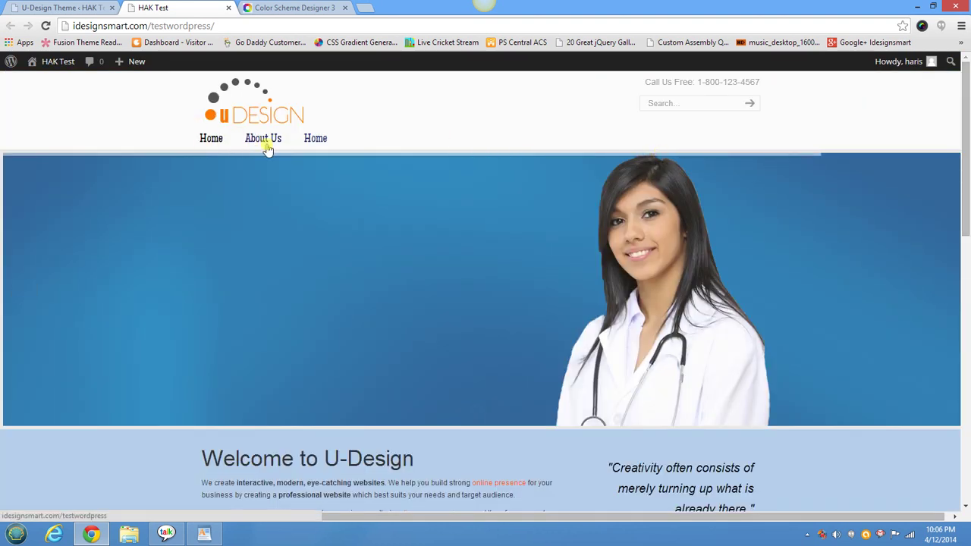
Step: Assign the Top Navigation menu to the Primary Navigation theme location in the WordPress menu settings and save
click(42, 7)
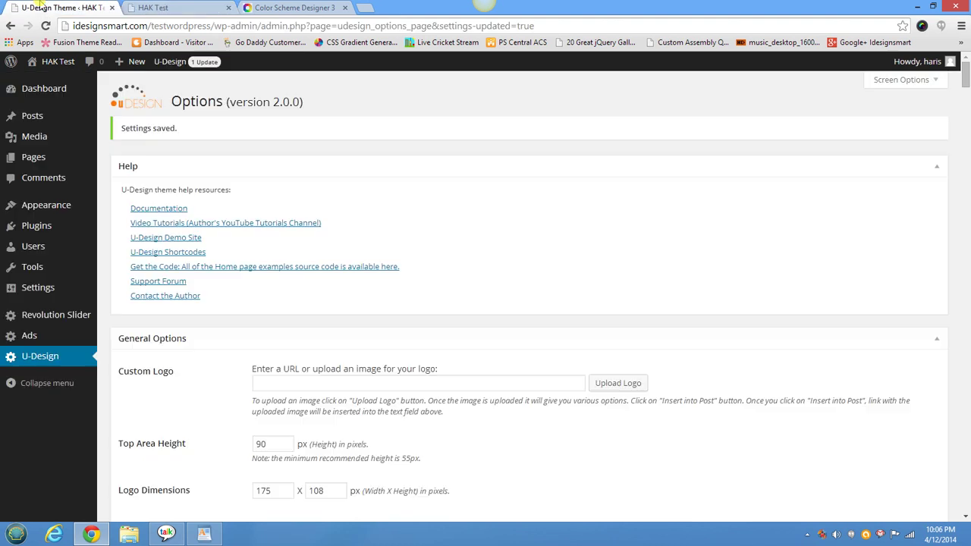
mouse_move(40, 206)
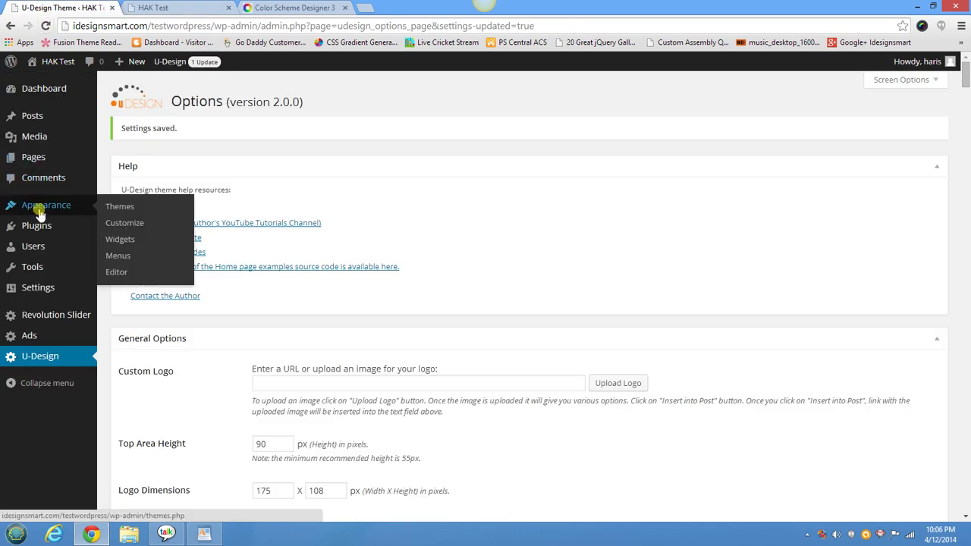
click(119, 256)
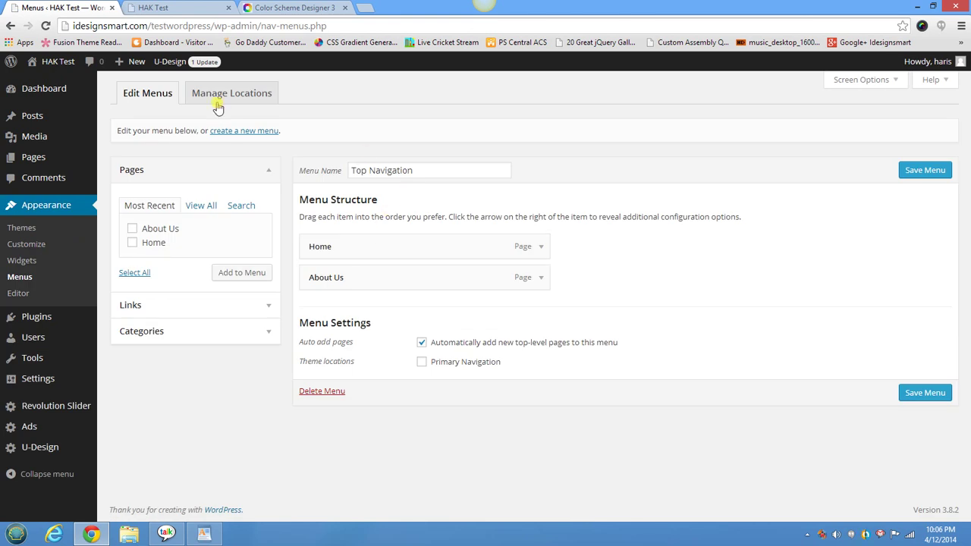
click(217, 104)
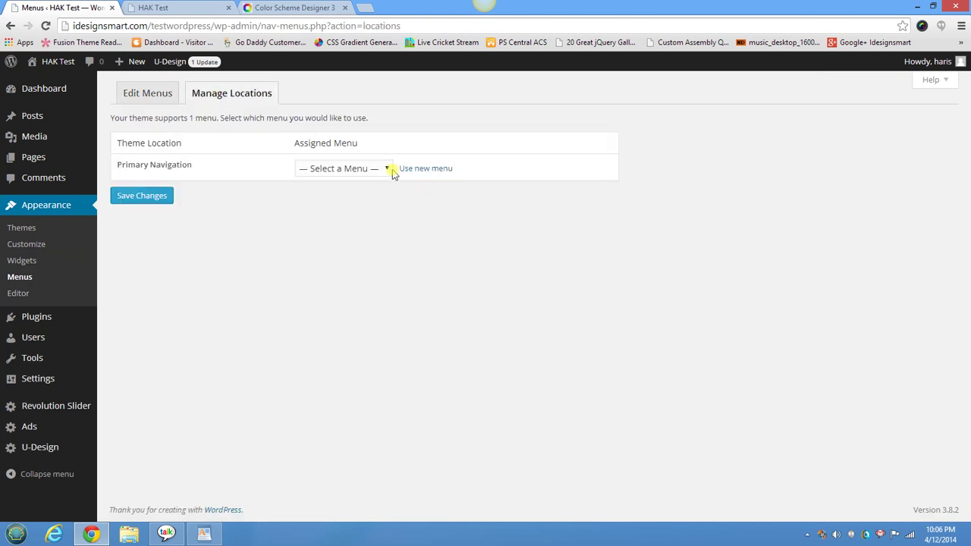
click(388, 170)
click(364, 195)
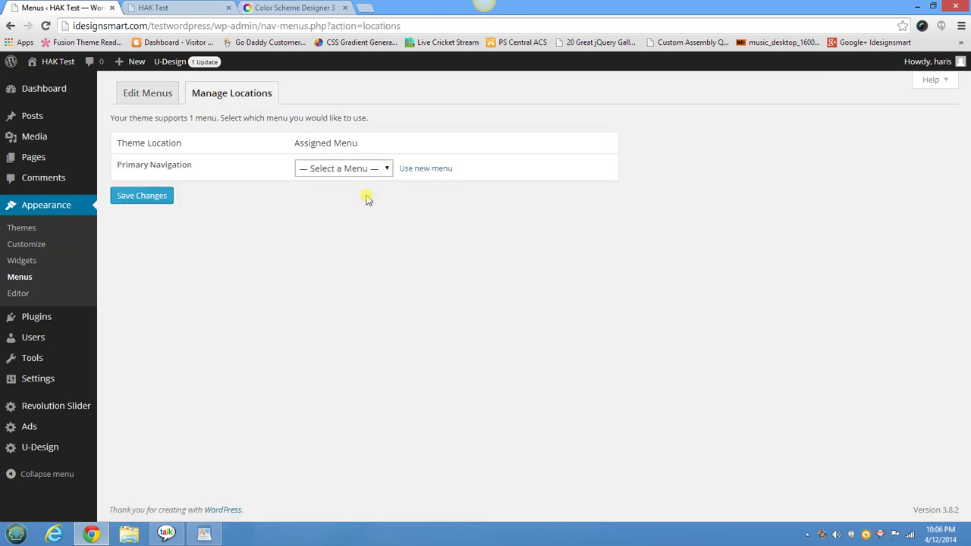
click(146, 195)
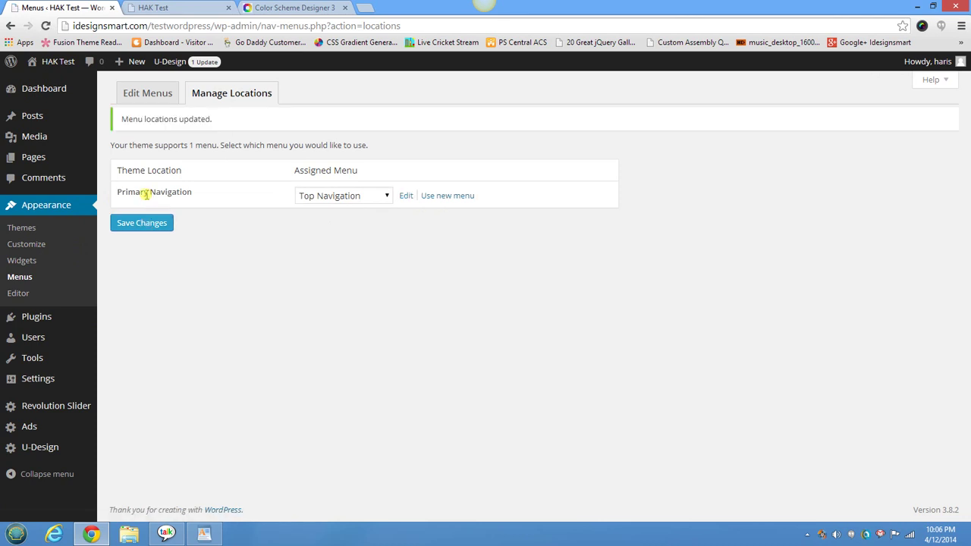
Step: Save the Top Navigation menu with Home placed above About Us, and reload the site's home page
click(147, 94)
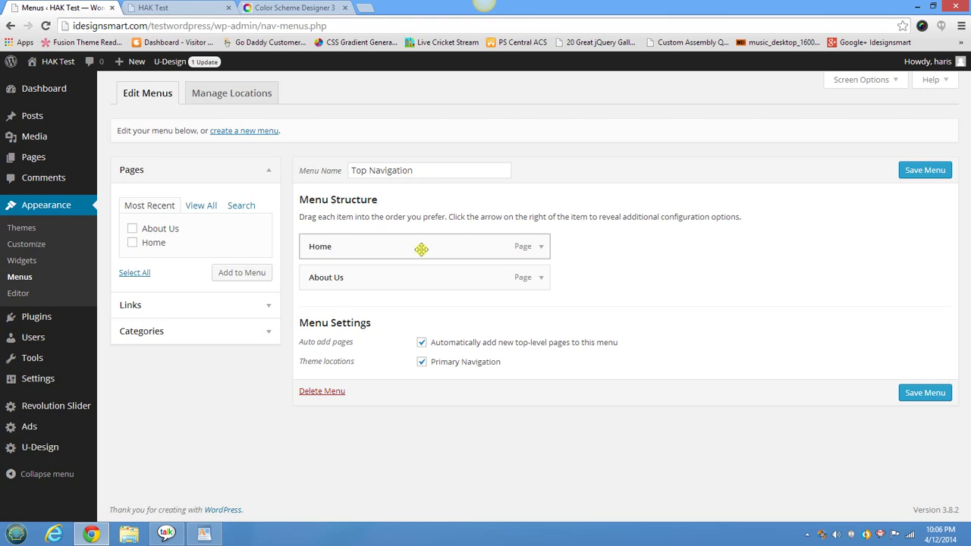
drag(422, 245, 408, 296)
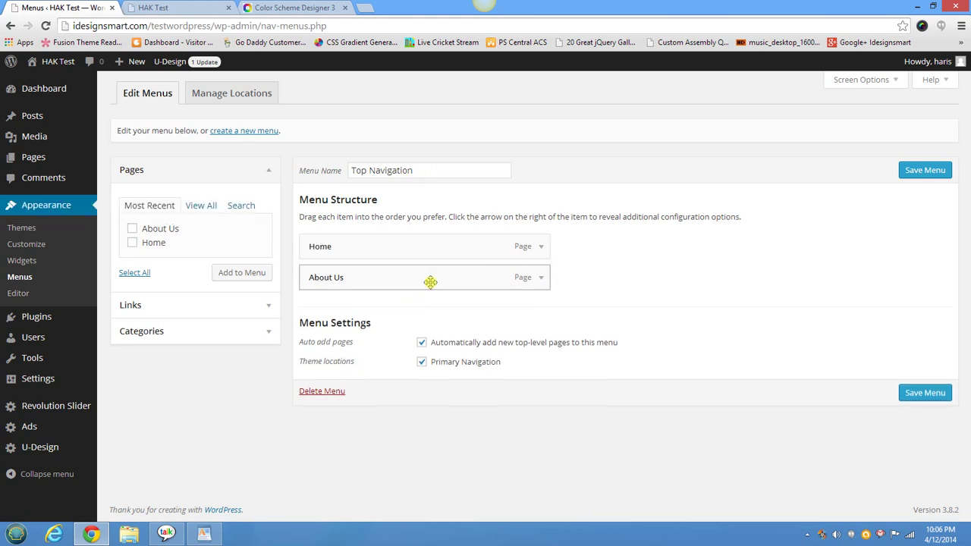
click(922, 394)
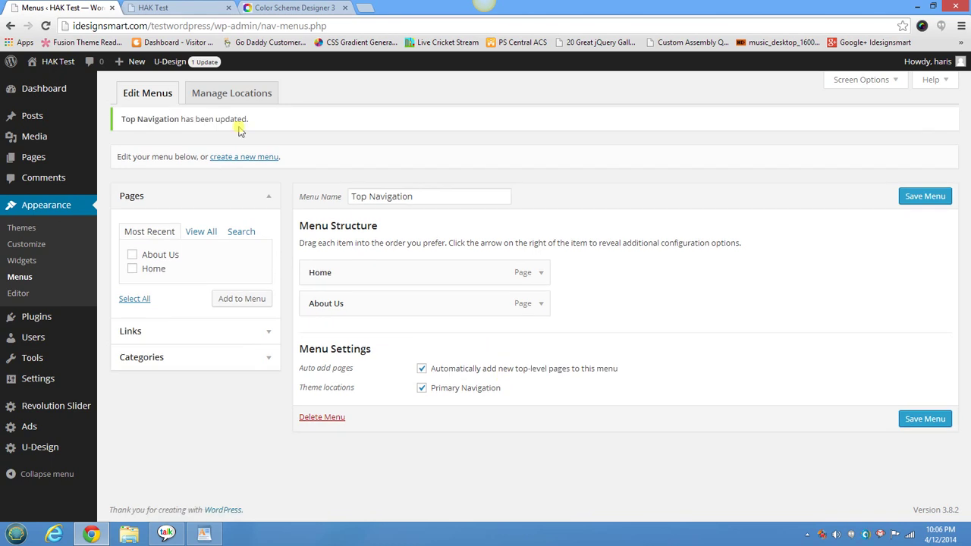
click(205, 7)
click(43, 26)
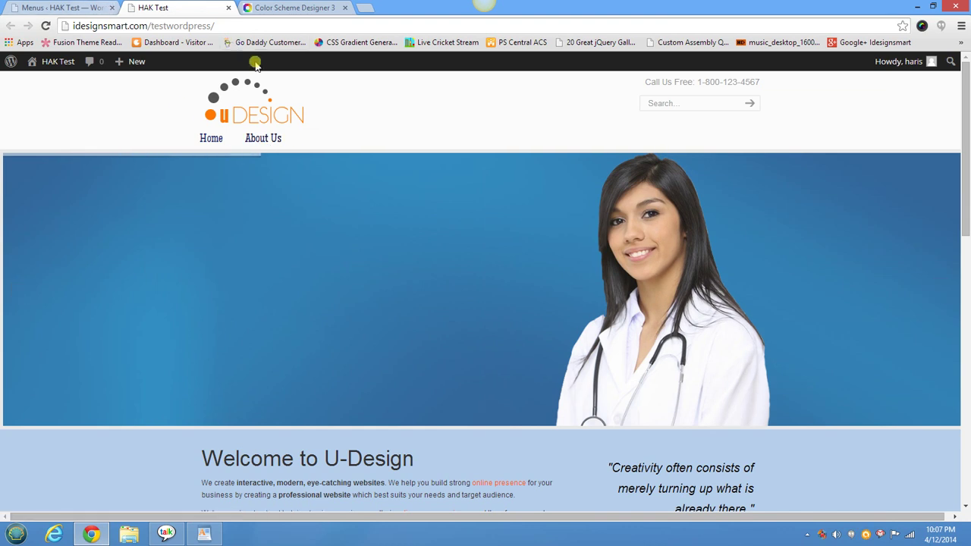
Step: Create a new page titled Contact Us and assign it the Contact page template
mouse_move(129, 62)
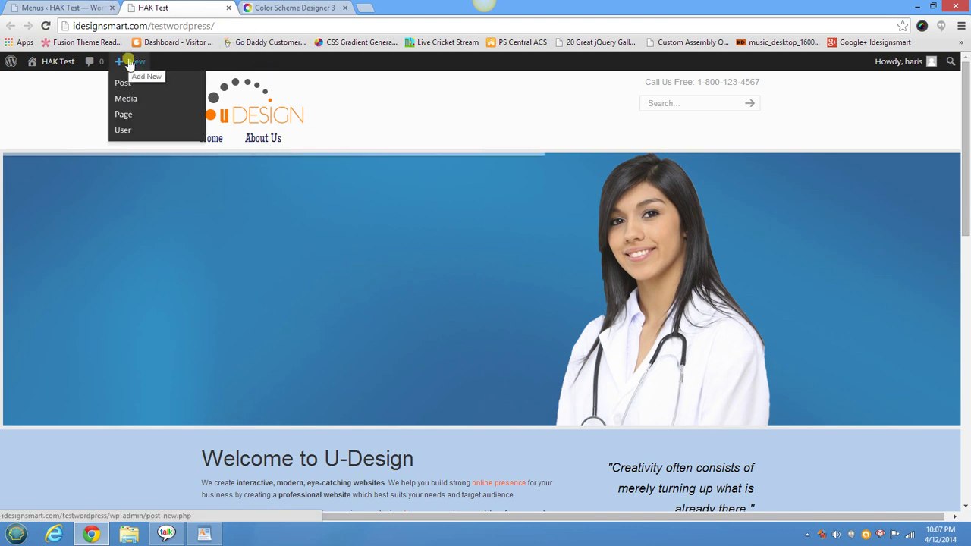
click(124, 113)
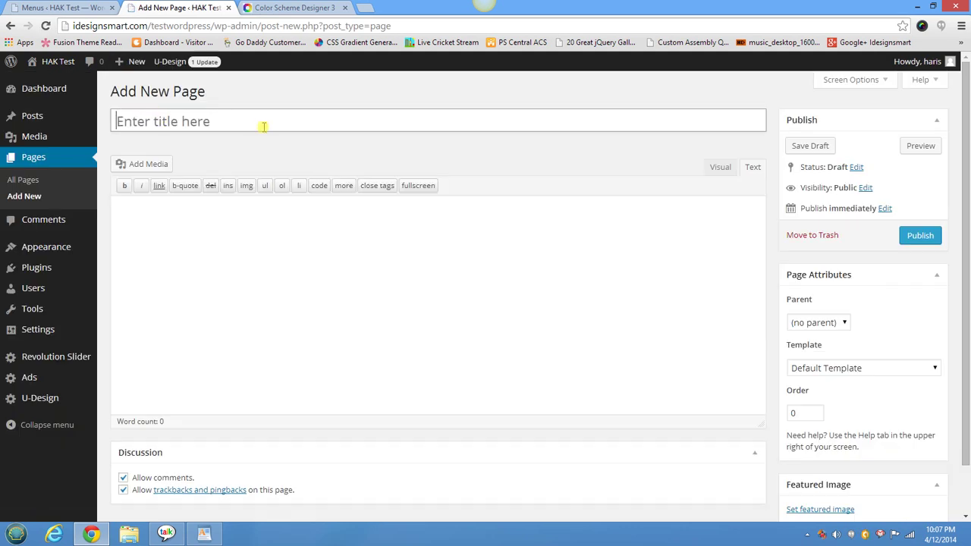
text(Contact Us)
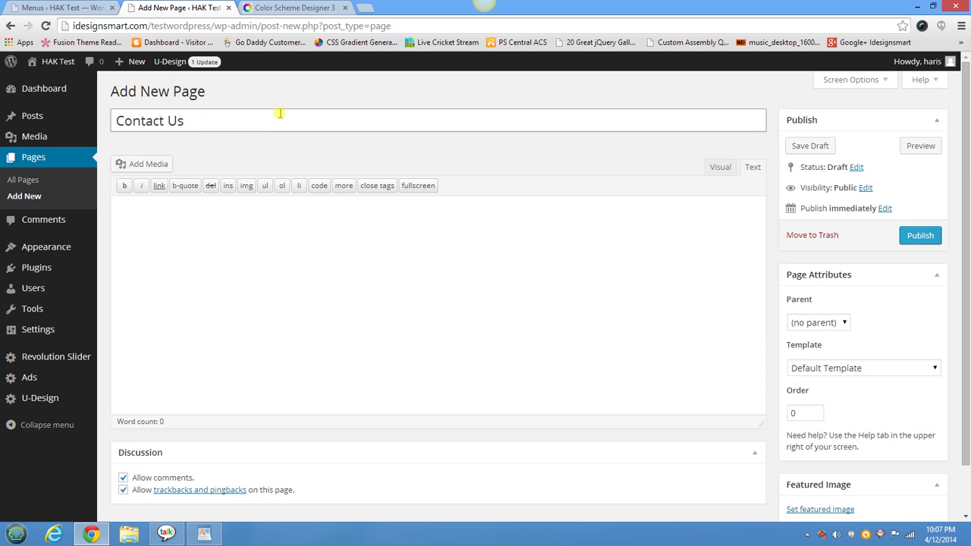
scroll(960, 321, down, 1)
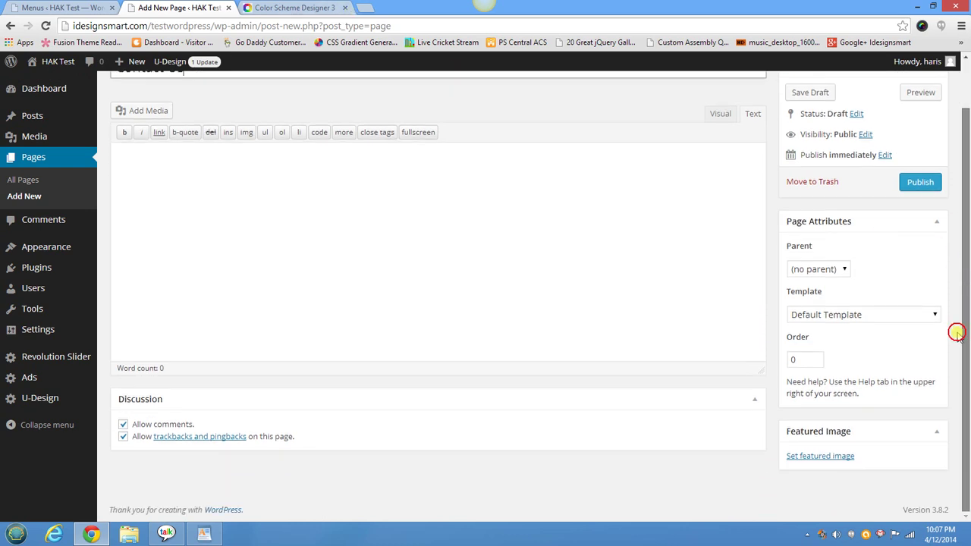
click(935, 314)
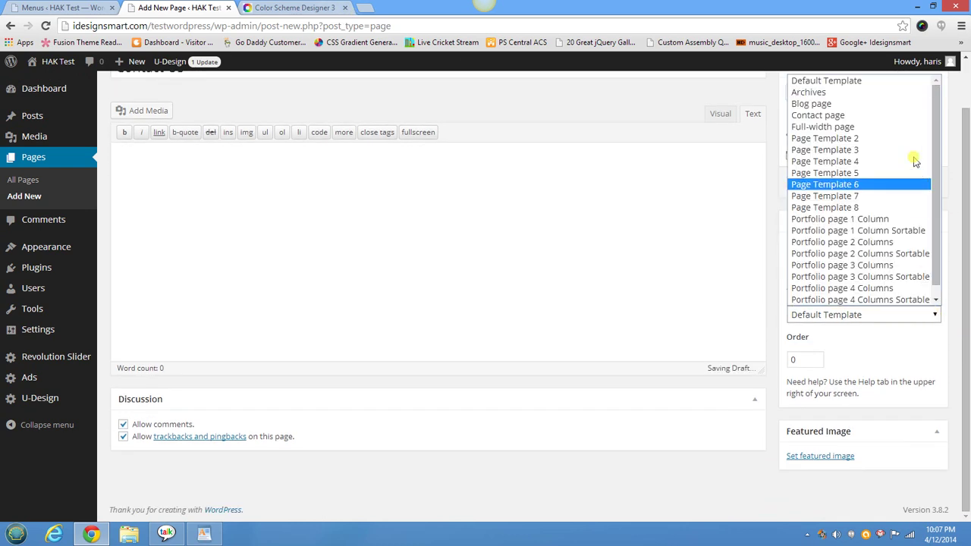
click(893, 117)
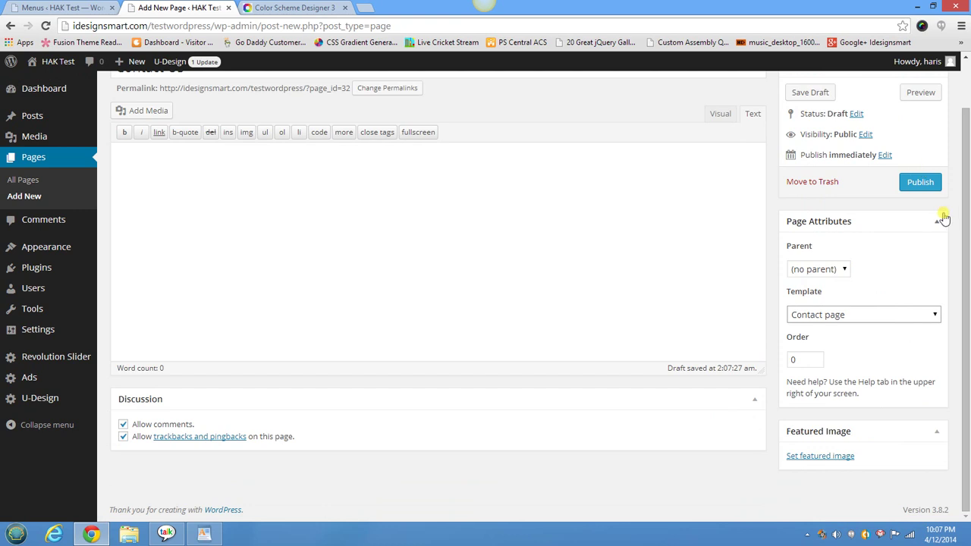
Step: Disable comments as well as trackbacks and pingbacks for the Contact Us page, and publish it
click(122, 424)
click(123, 436)
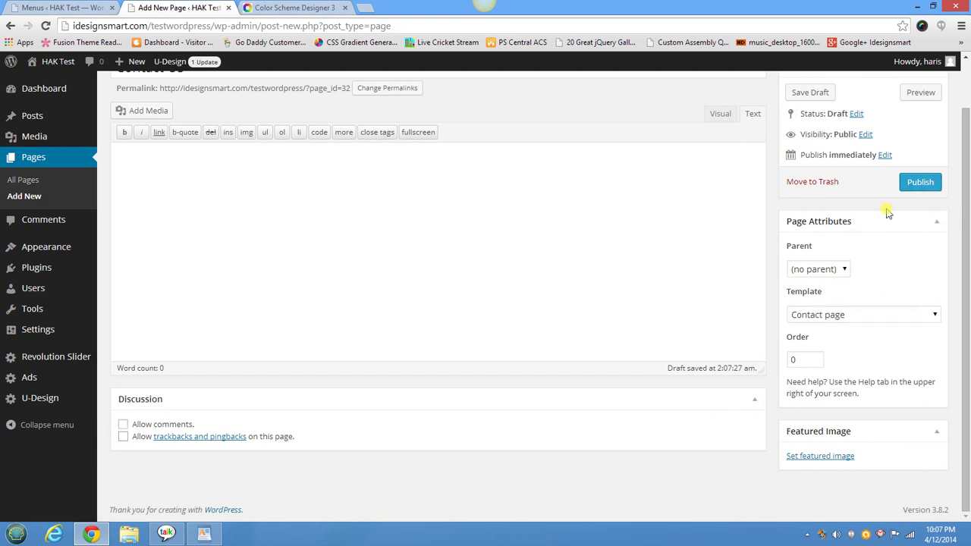
click(918, 184)
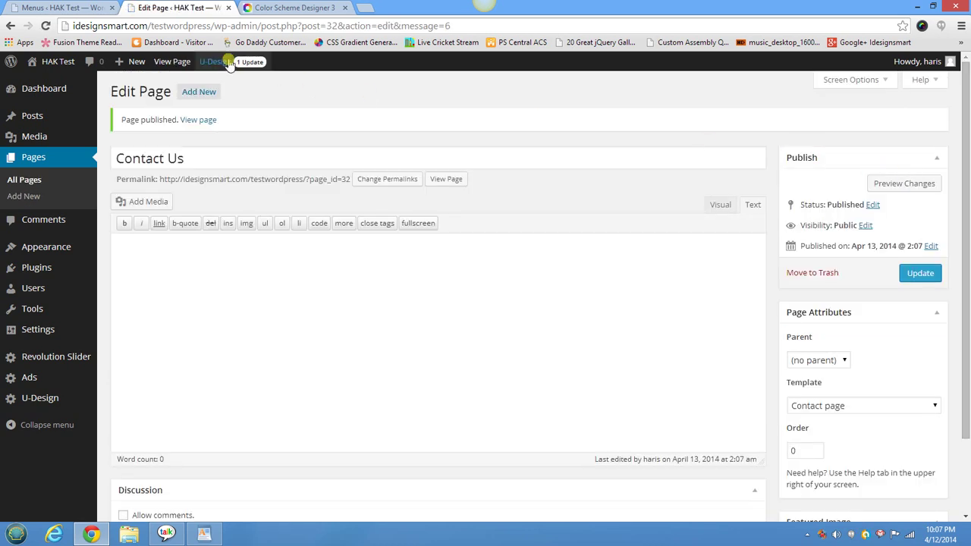
Step: Search the U-Design theme options for "contact" and examine the Business Contact fields in the Contact Page section
click(68, 7)
click(42, 449)
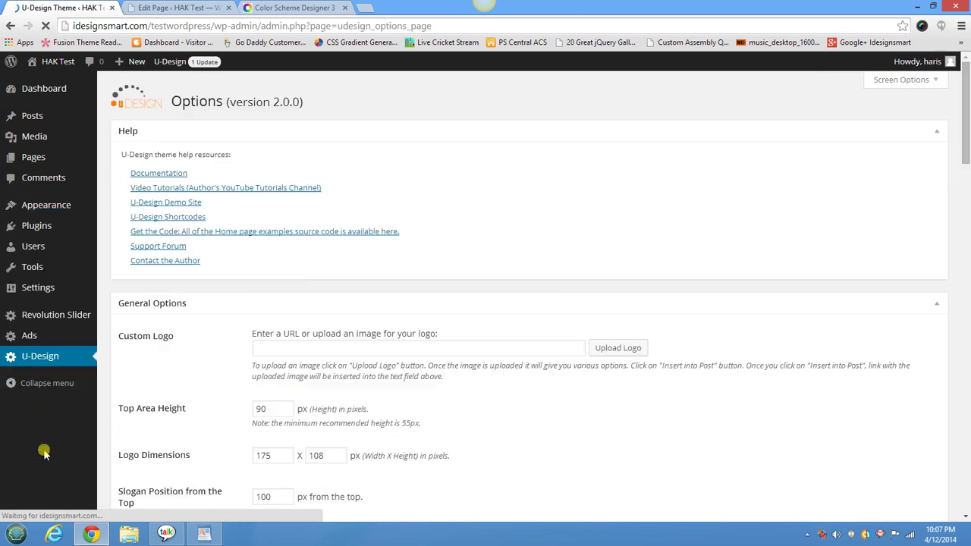
scroll(475, 373, down, 4)
scroll(475, 372, down, 4)
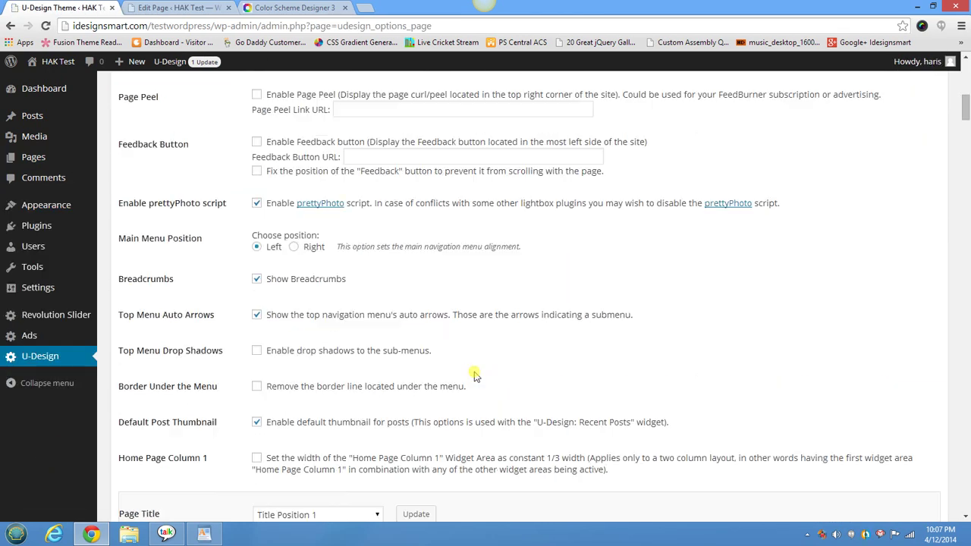
key(ctrl+f)
text(conta)
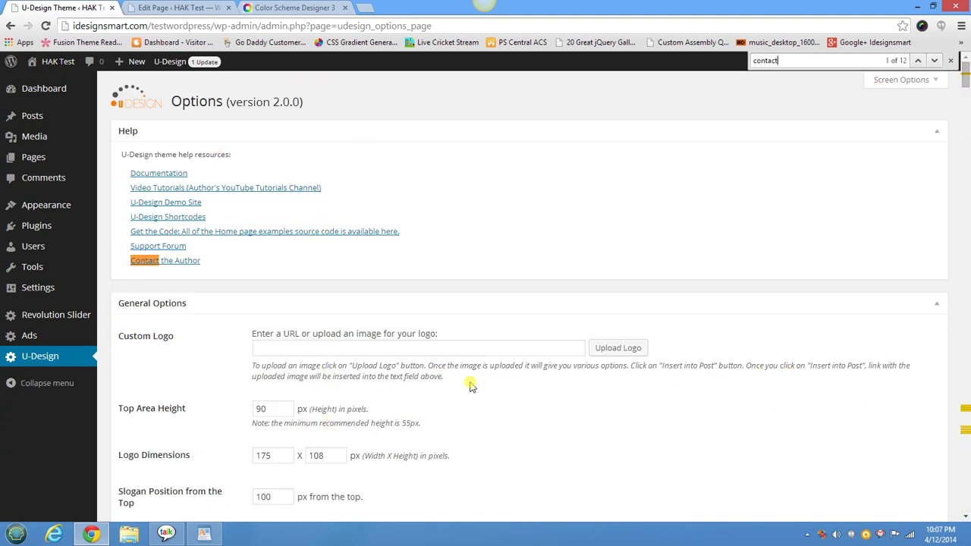
text(ct)
click(935, 62)
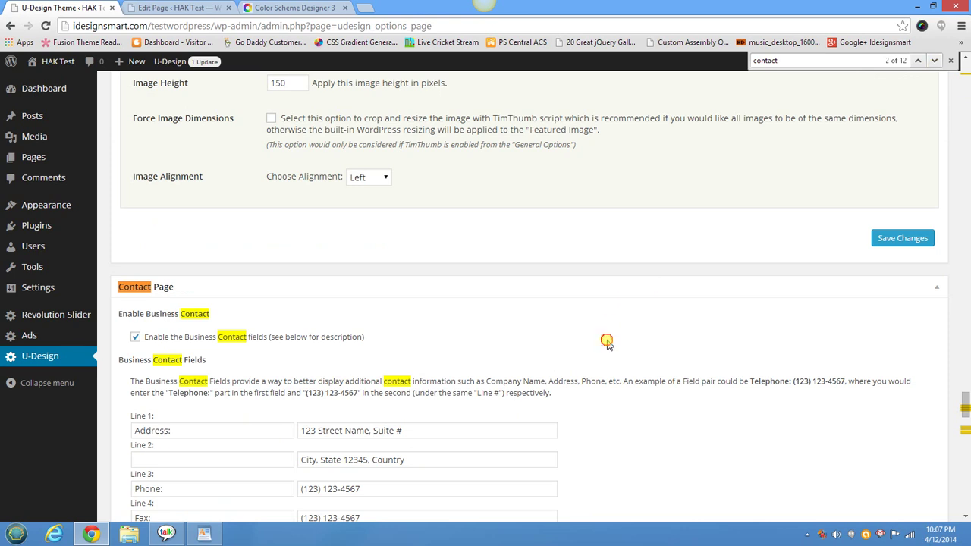
scroll(609, 343, down, 2)
triple_click(301, 361)
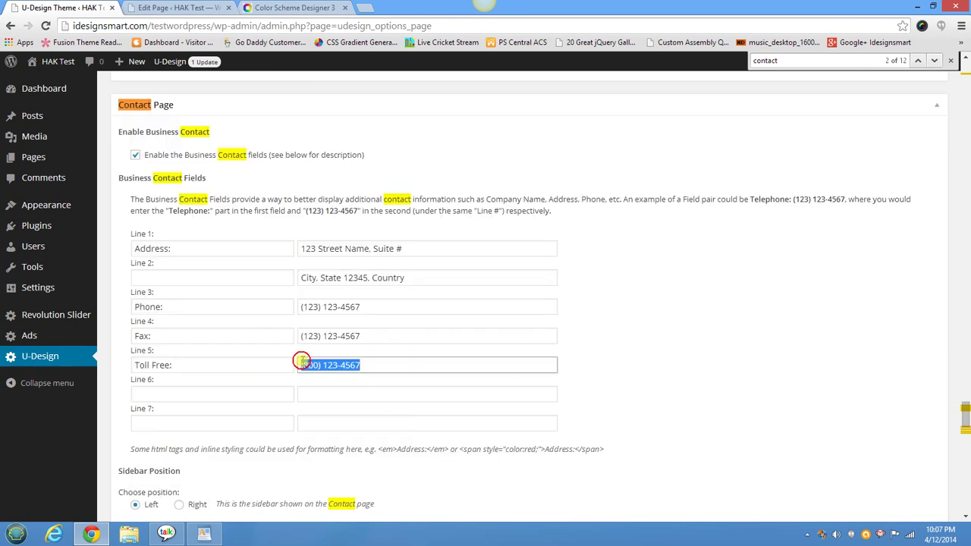
drag(379, 329, 313, 327)
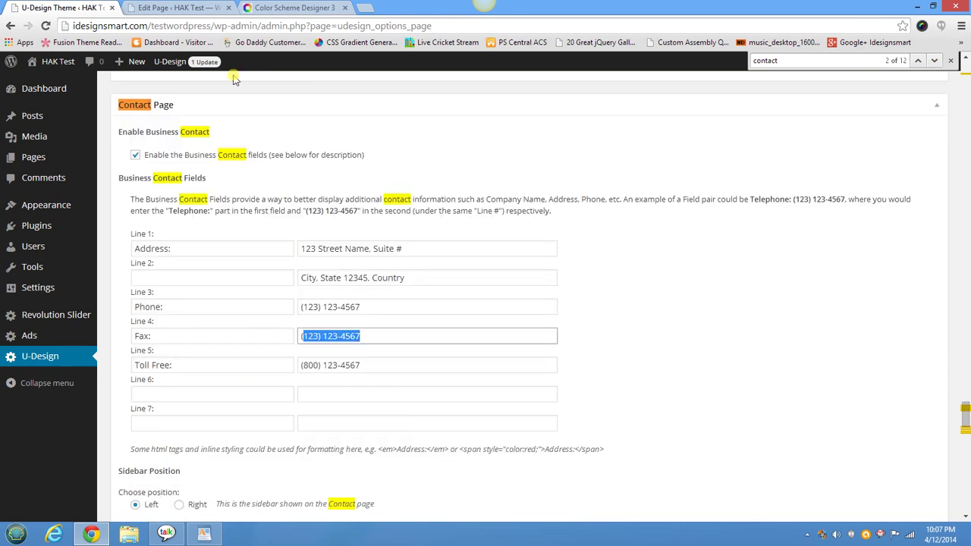
Step: View the published Contact Us page and review its contact details, email form, sidebar note and footer
click(179, 8)
click(173, 65)
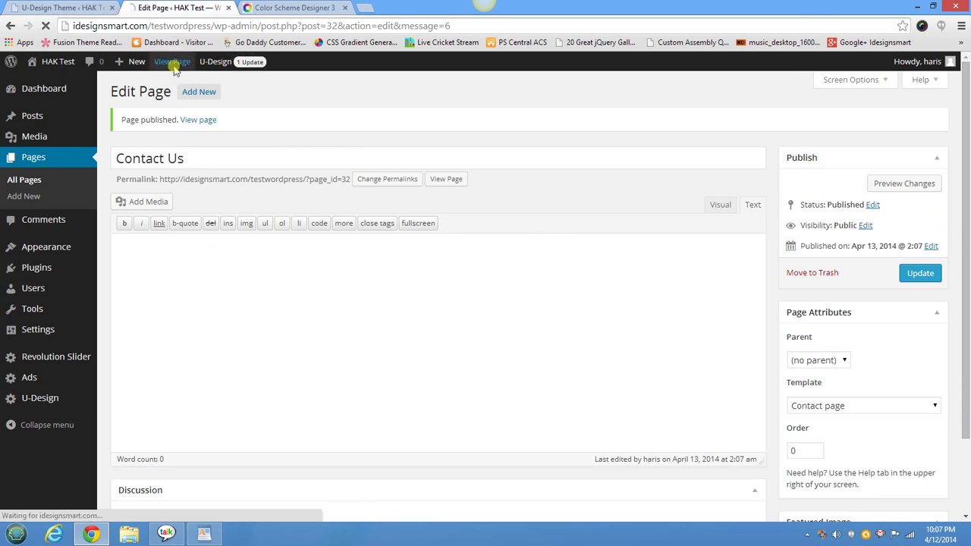
scroll(369, 256, down, 4)
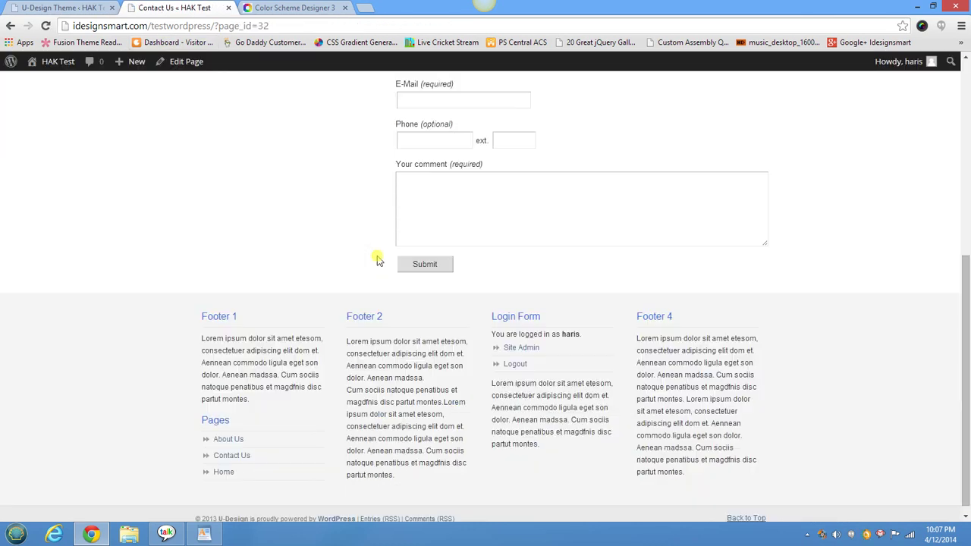
scroll(378, 261, up, 2)
scroll(378, 260, down, 3)
scroll(378, 260, up, 4)
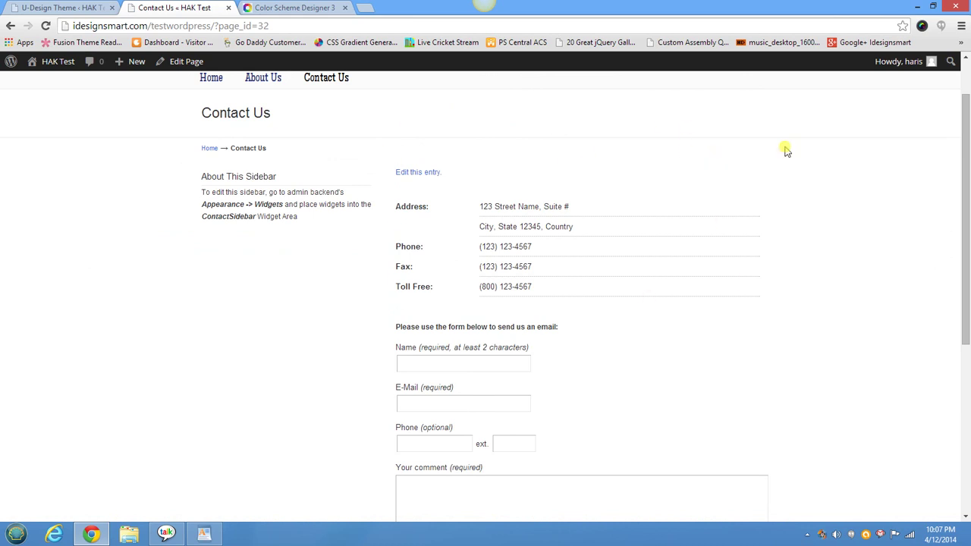
scroll(644, 201, down, 4)
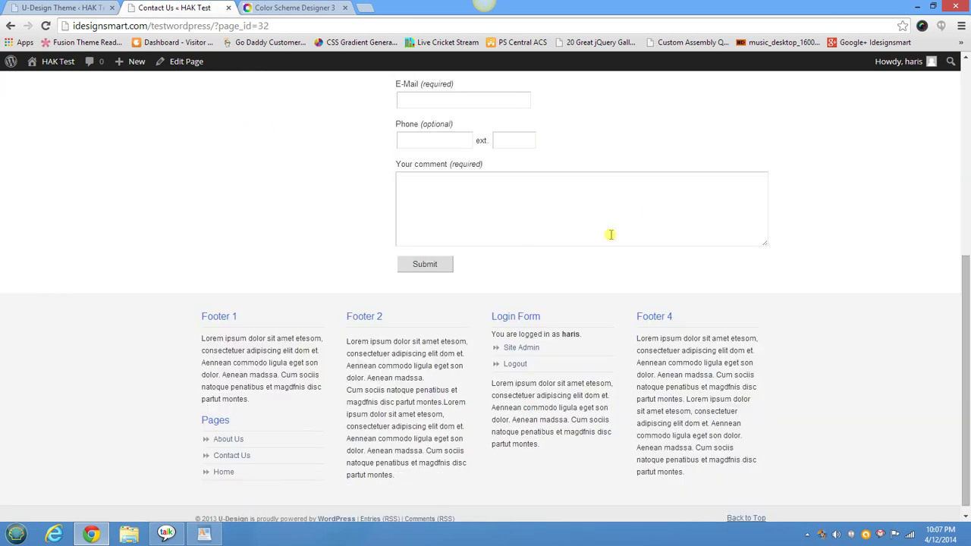
scroll(612, 235, up, 5)
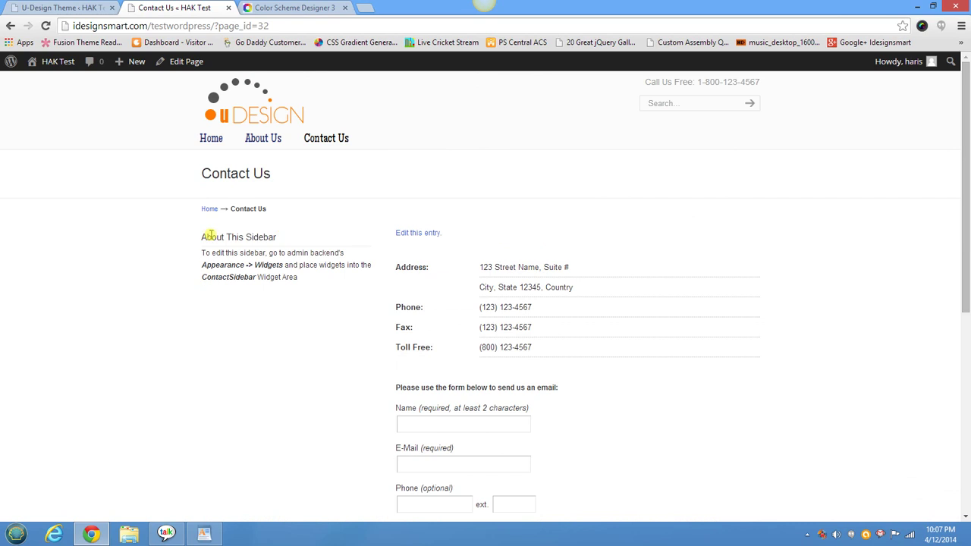
drag(194, 239, 294, 277)
click(259, 267)
scroll(789, 336, down, 4)
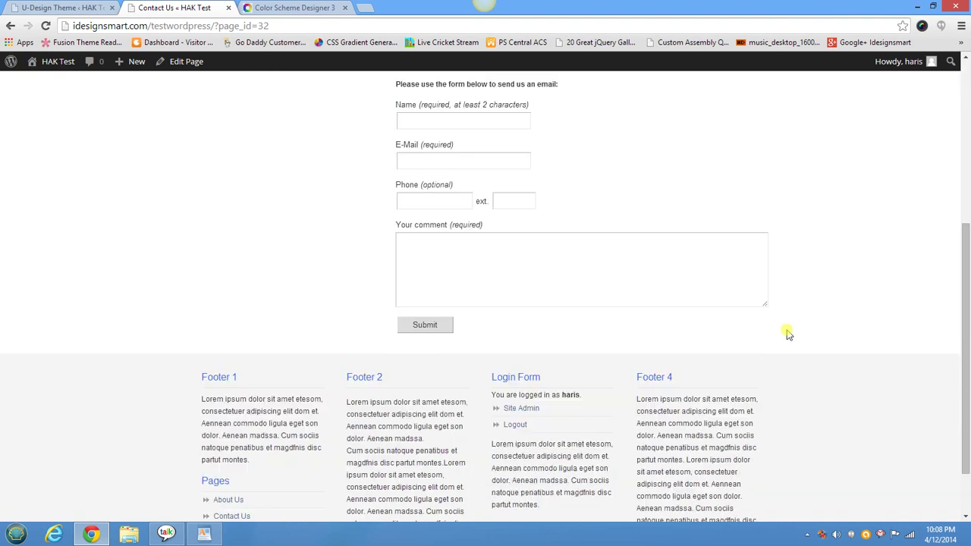
scroll(789, 333, up, 4)
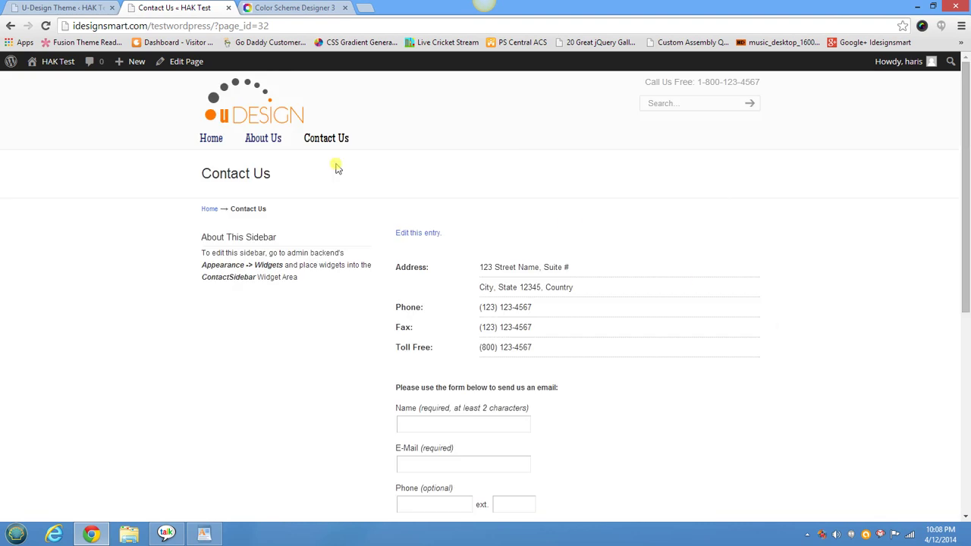
Step: Visit the Home and About Us pages from the site's main menu to check where each link leads
click(215, 144)
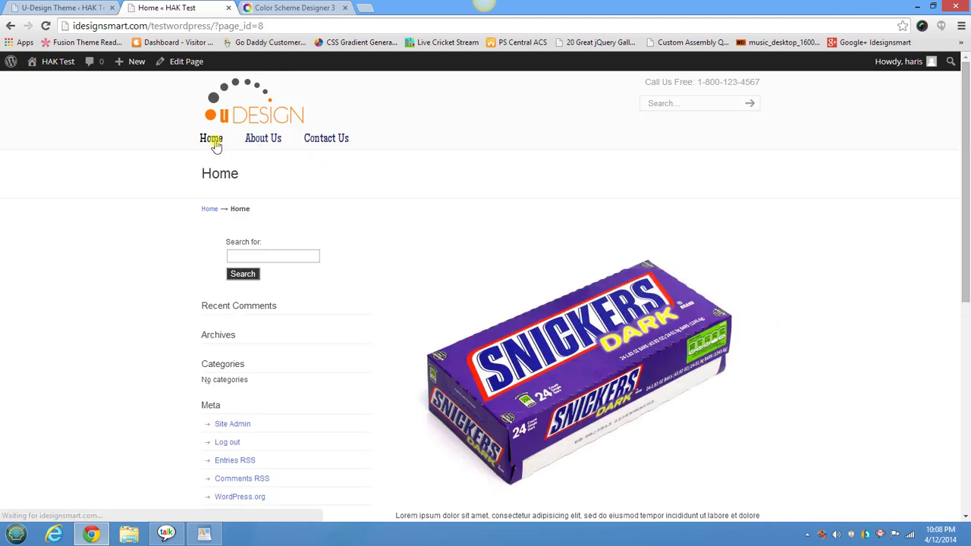
scroll(213, 147, down, 3)
scroll(210, 137, up, 3)
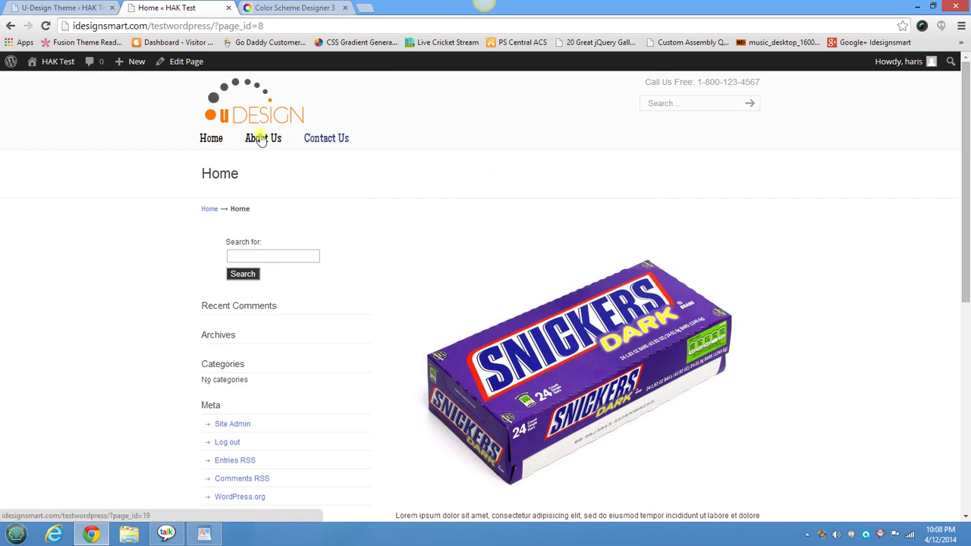
click(262, 140)
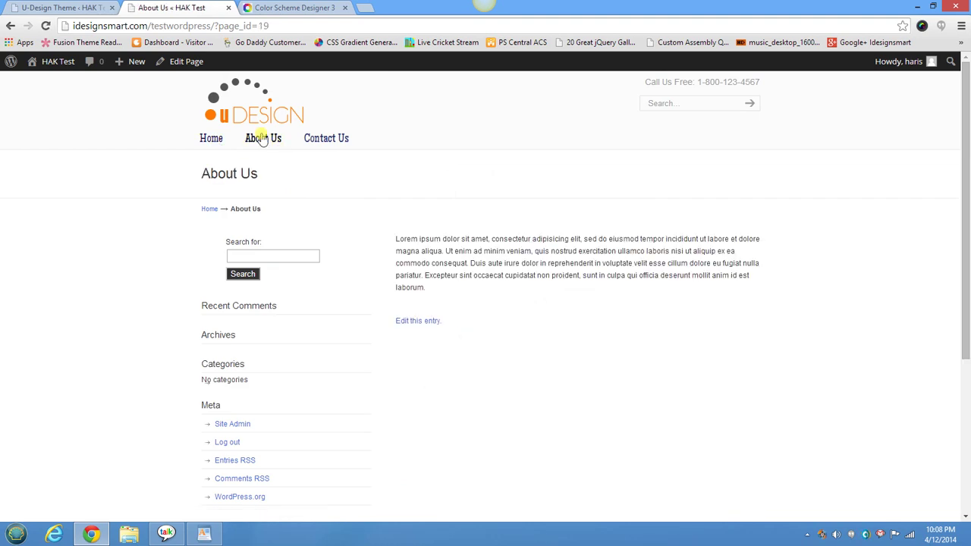
Step: Remove the Home page item from the Top Navigation menu structure in the WordPress menu settings
click(57, 6)
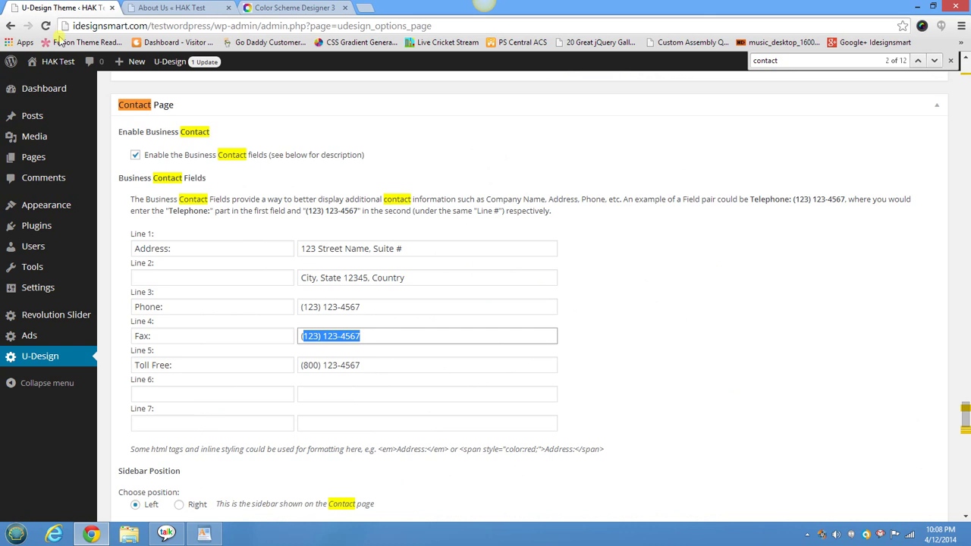
mouse_move(61, 210)
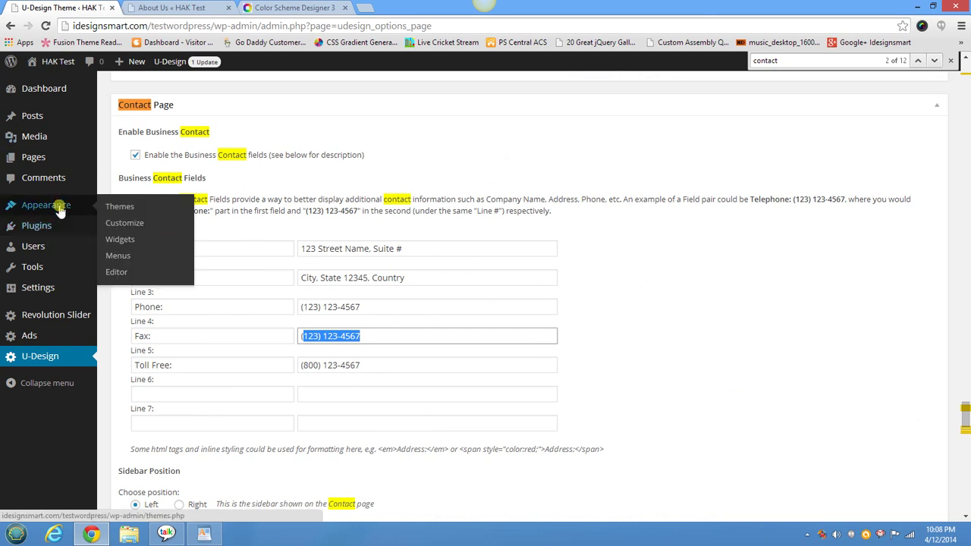
click(118, 259)
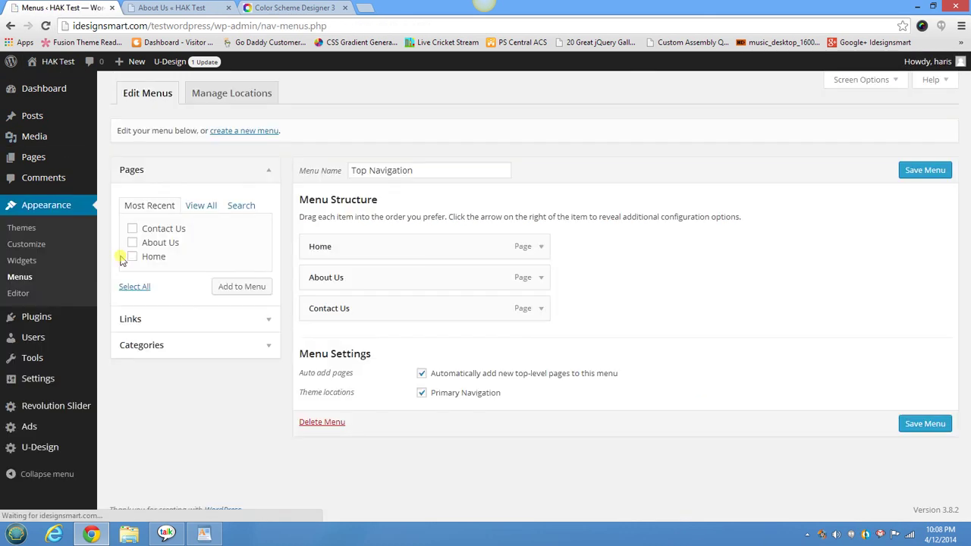
click(542, 250)
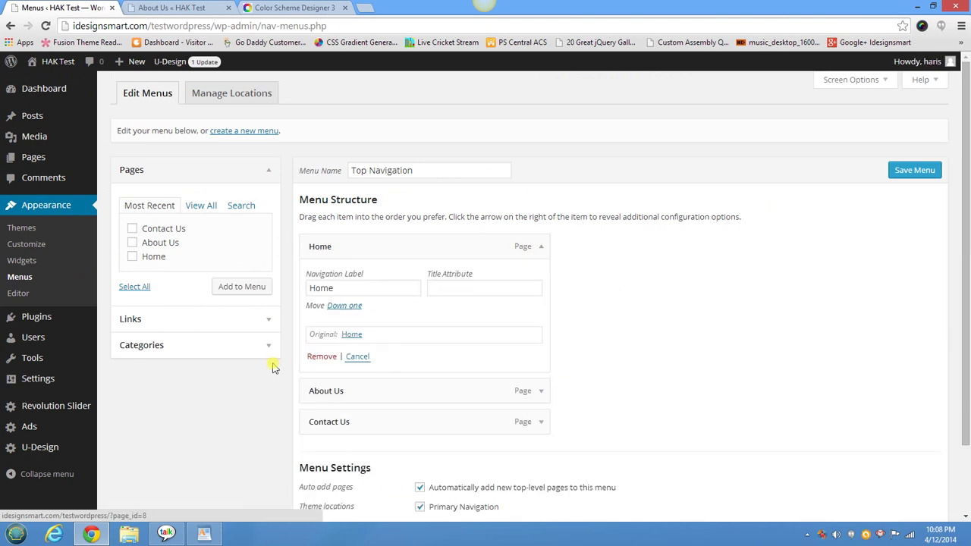
click(322, 356)
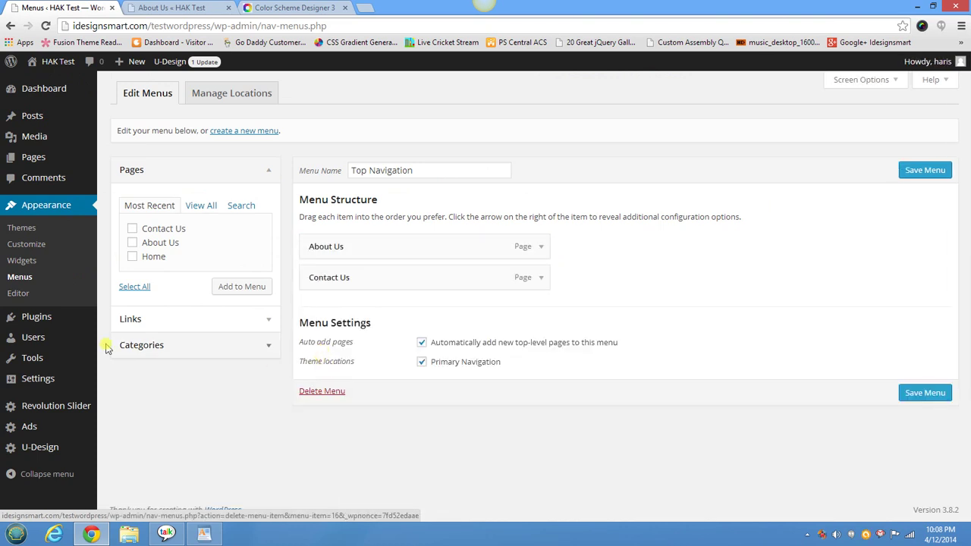
click(182, 320)
click(223, 235)
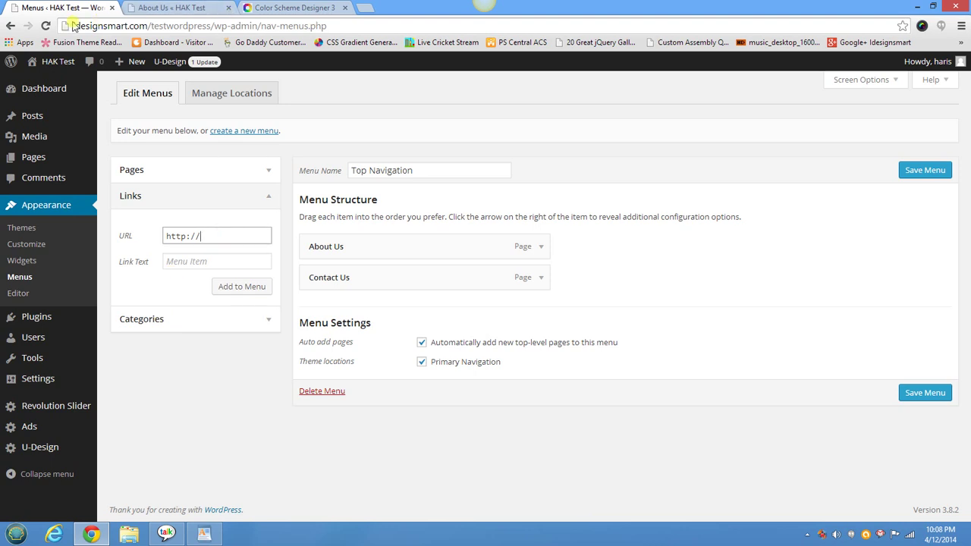
drag(71, 26, 208, 25)
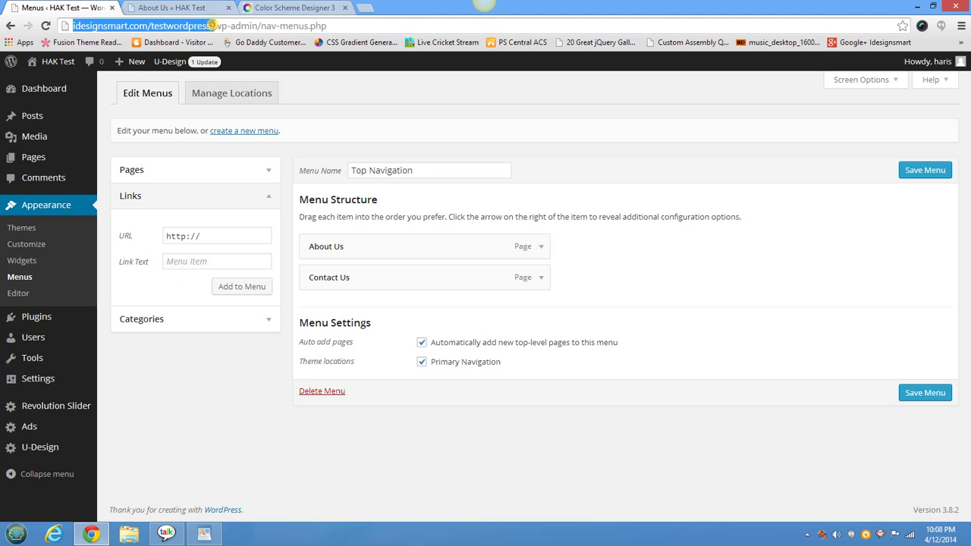
click(225, 239)
drag(225, 239, 135, 226)
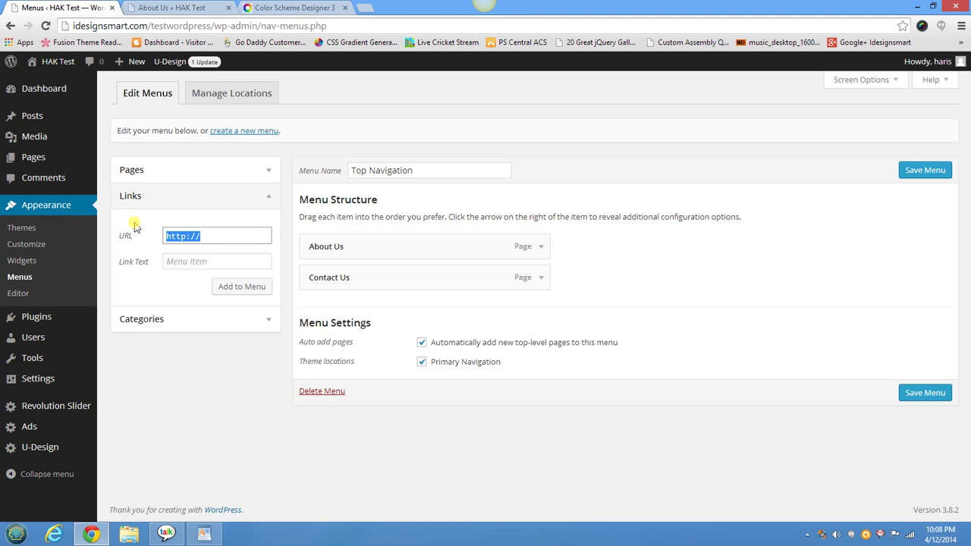
key(ctrl+v)
click(242, 295)
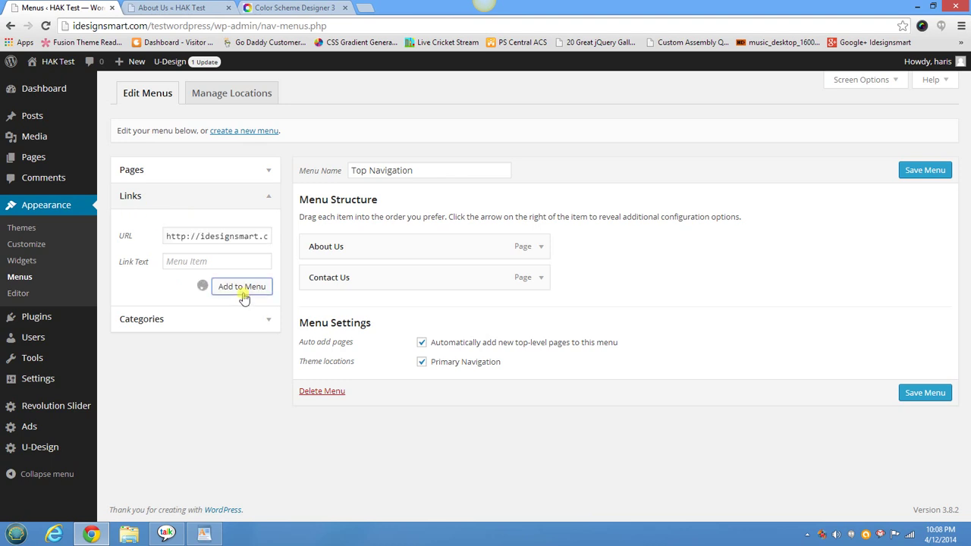
drag(336, 310, 353, 248)
Step: Set the custom link's navigation label to Home and save the Top Navigation menu
click(541, 247)
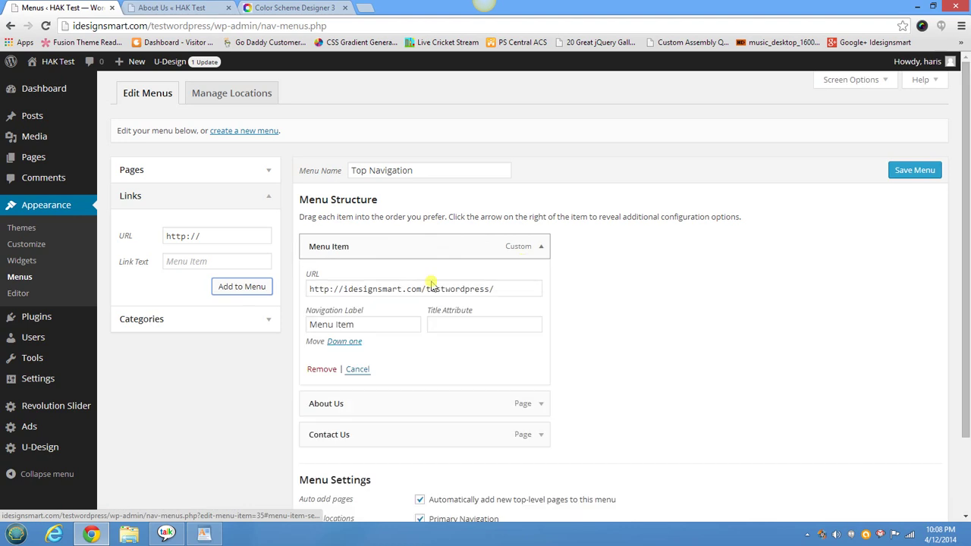
drag(364, 326, 225, 293)
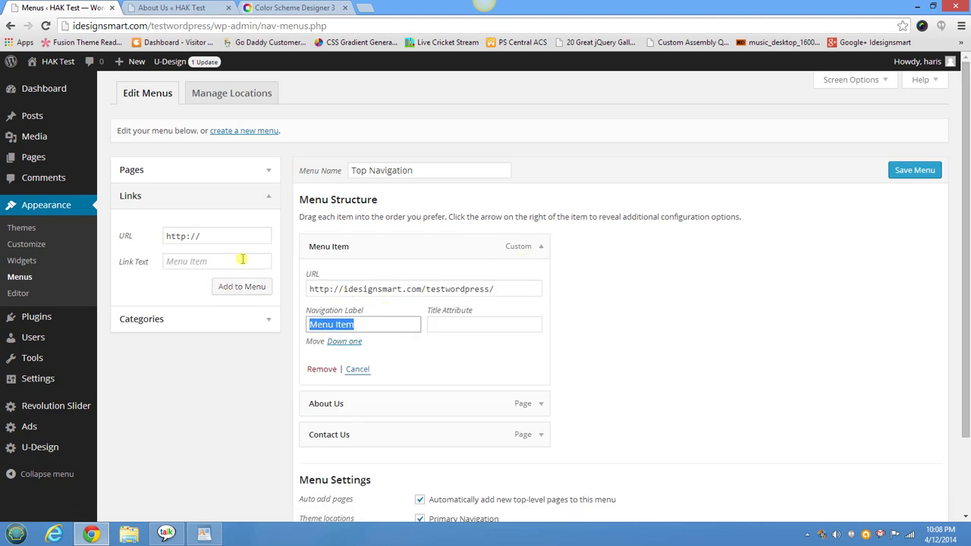
text(Home)
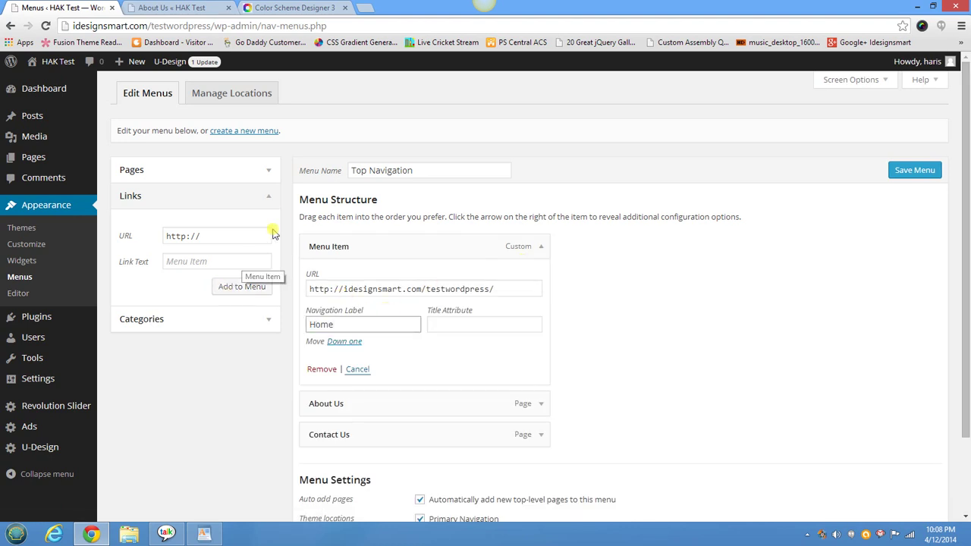
click(927, 170)
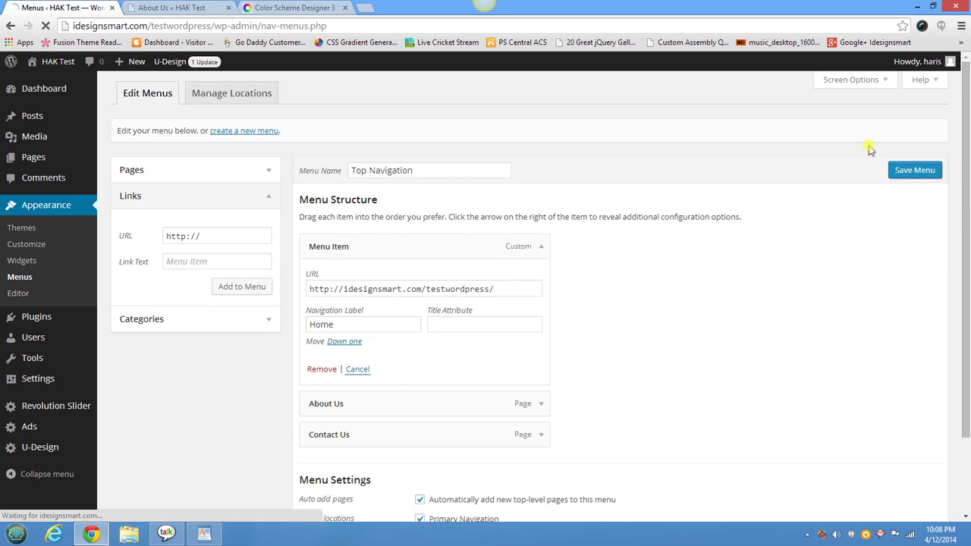
Step: Reload the live site and visit Home, About Us and Contact Us from its main menu to check the links
click(139, 9)
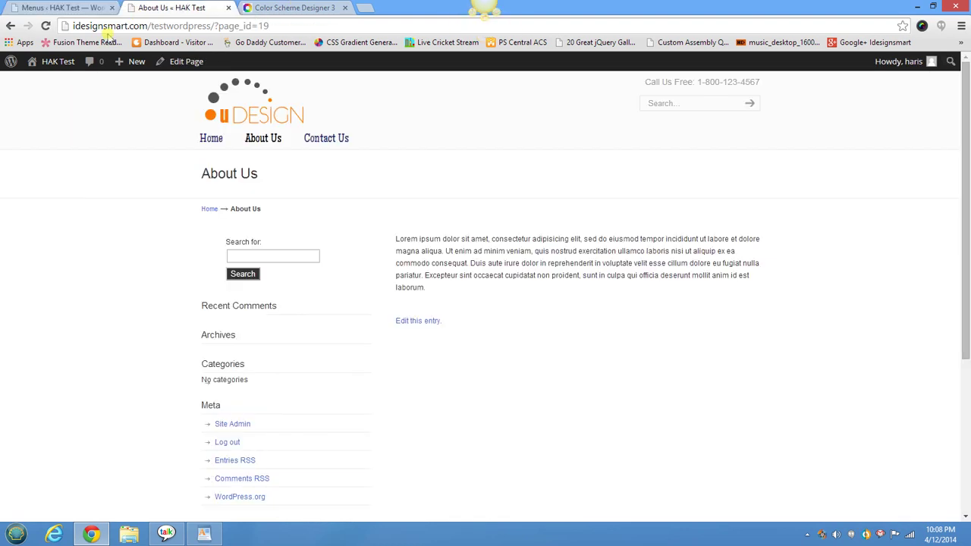
click(45, 25)
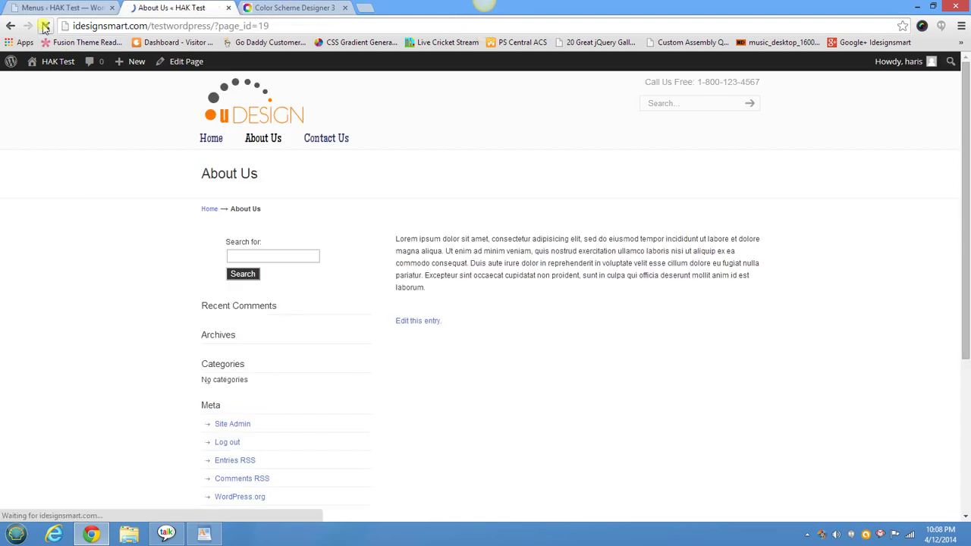
click(209, 138)
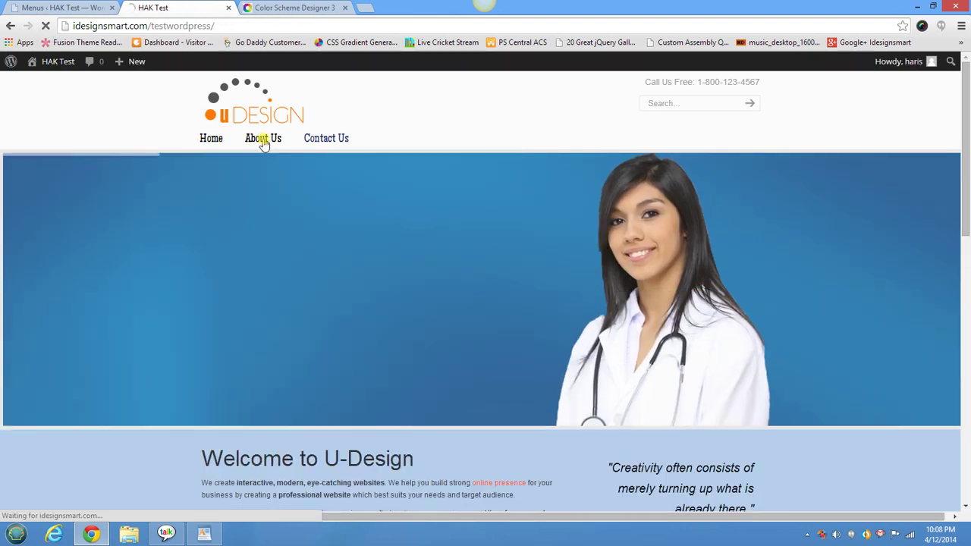
click(263, 143)
click(340, 142)
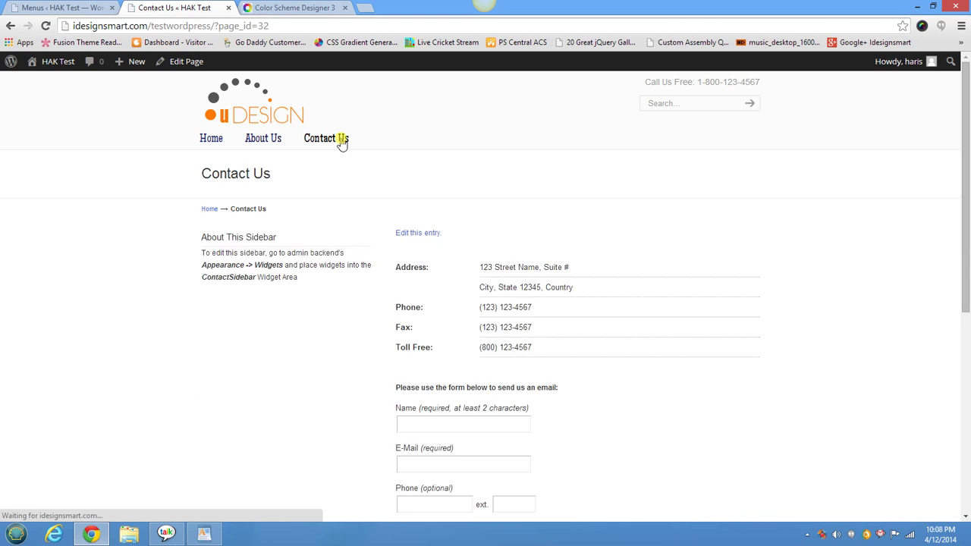
click(210, 141)
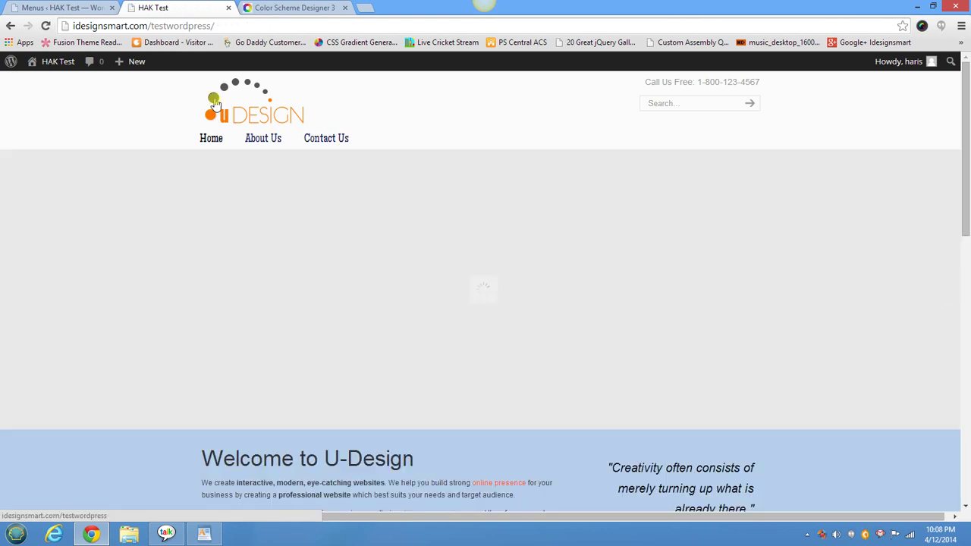
Step: Review the published home page from the slider and welcome section down to the footer columns
scroll(283, 202, down, 10)
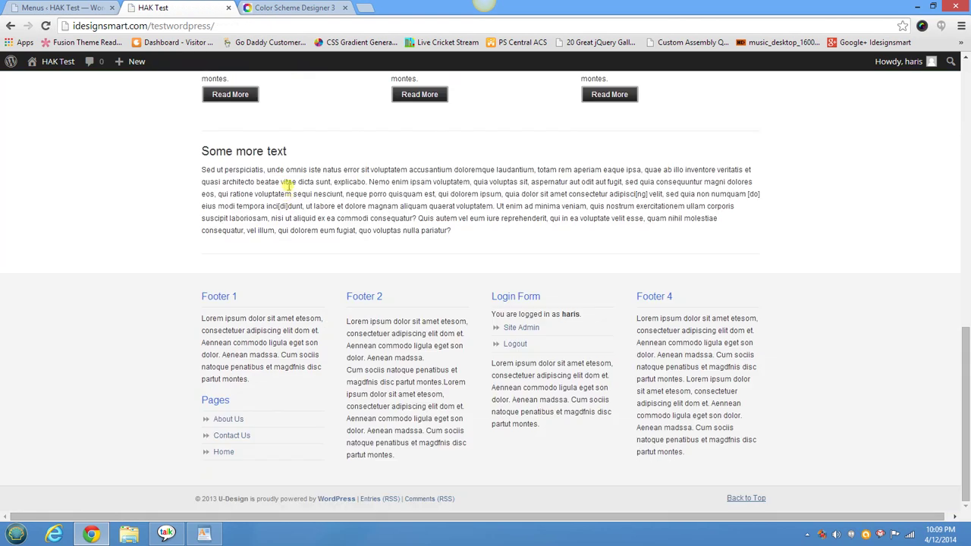
scroll(290, 182, up, 4)
scroll(292, 186, up, 4)
scroll(295, 190, down, 7)
scroll(300, 209, up, 8)
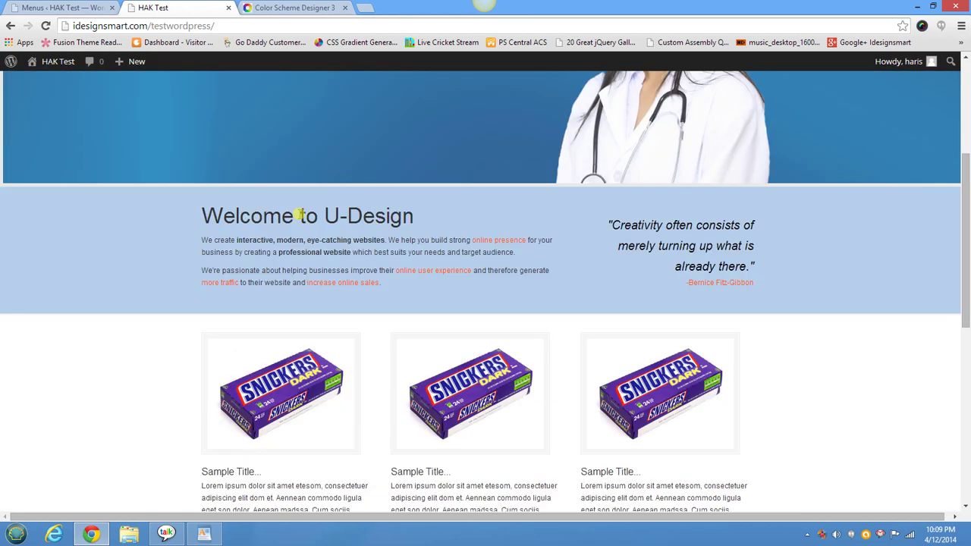
scroll(299, 216, down, 2)
scroll(300, 216, up, 2)
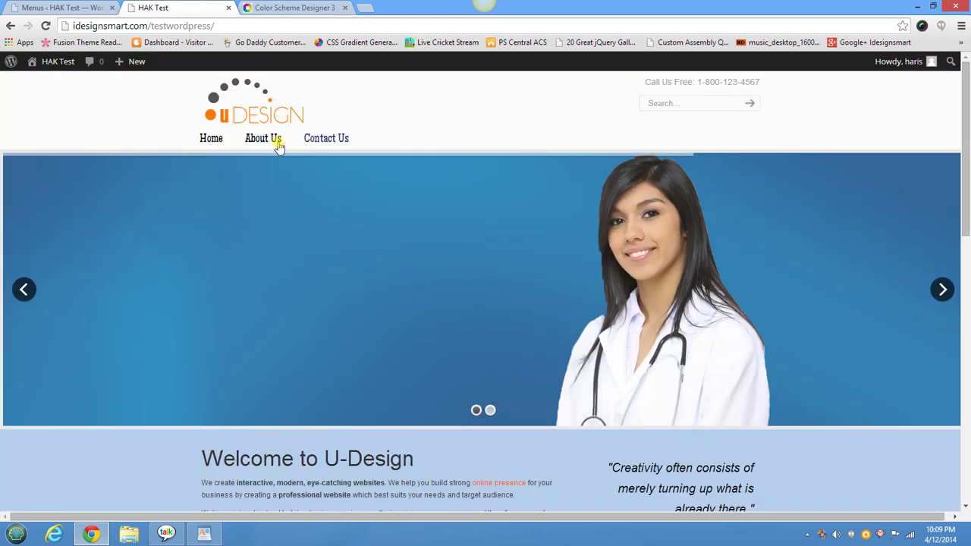
Step: Edit the About Us page and insert the snickers_3 image from the media library, left-aligned at Medium – 300 × 225
click(274, 140)
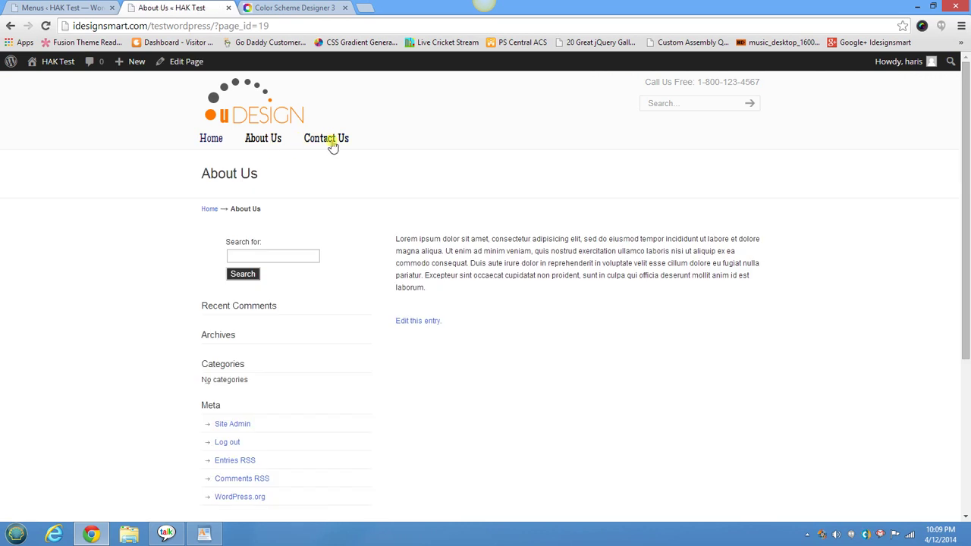
click(190, 62)
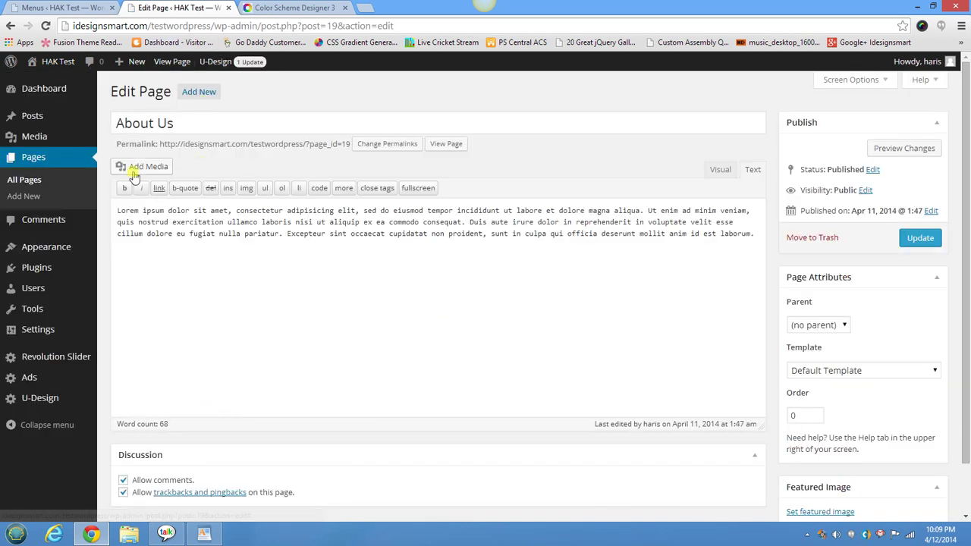
click(133, 167)
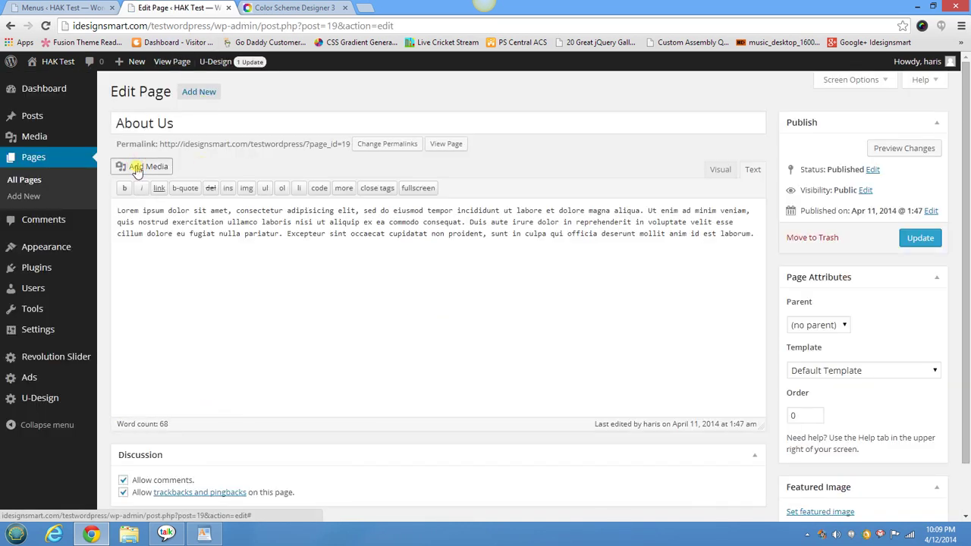
click(356, 199)
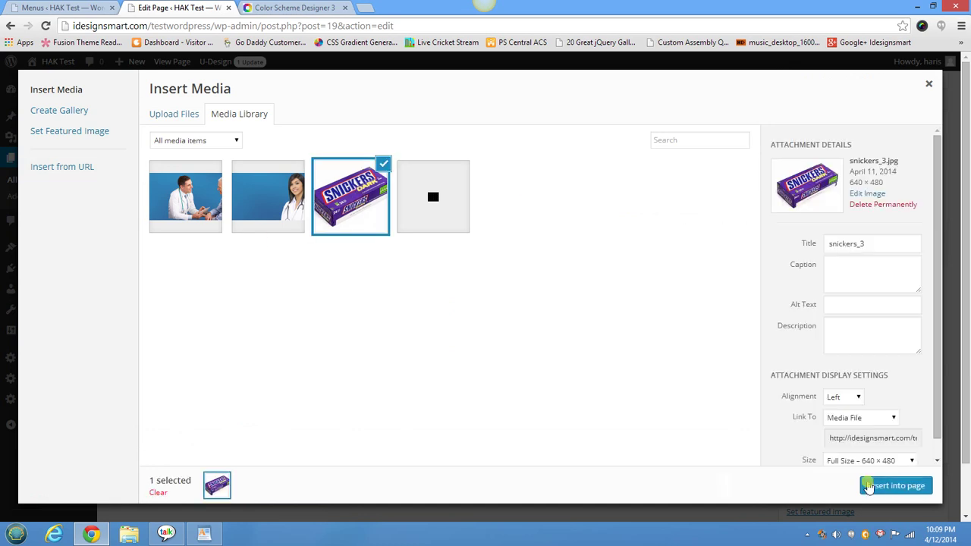
scroll(933, 455, down, 1)
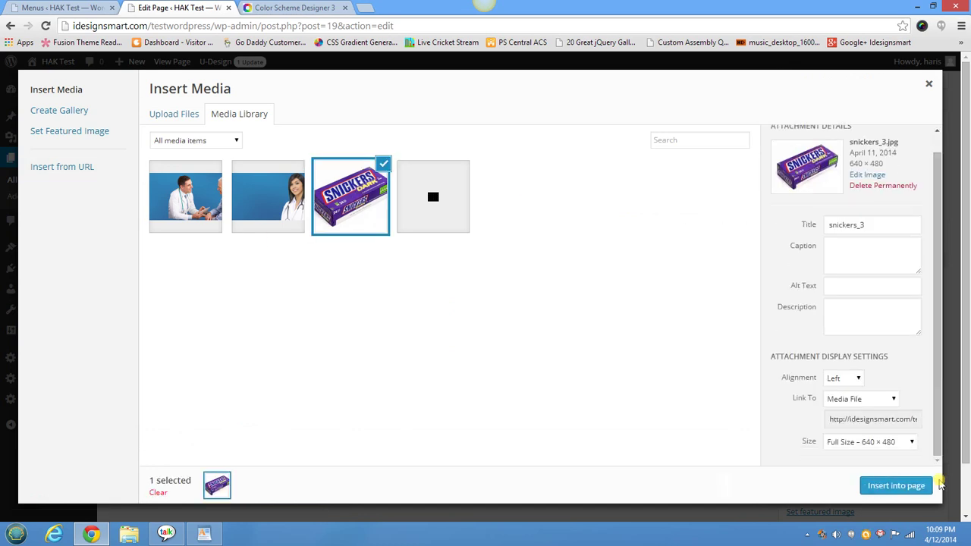
click(914, 448)
click(907, 464)
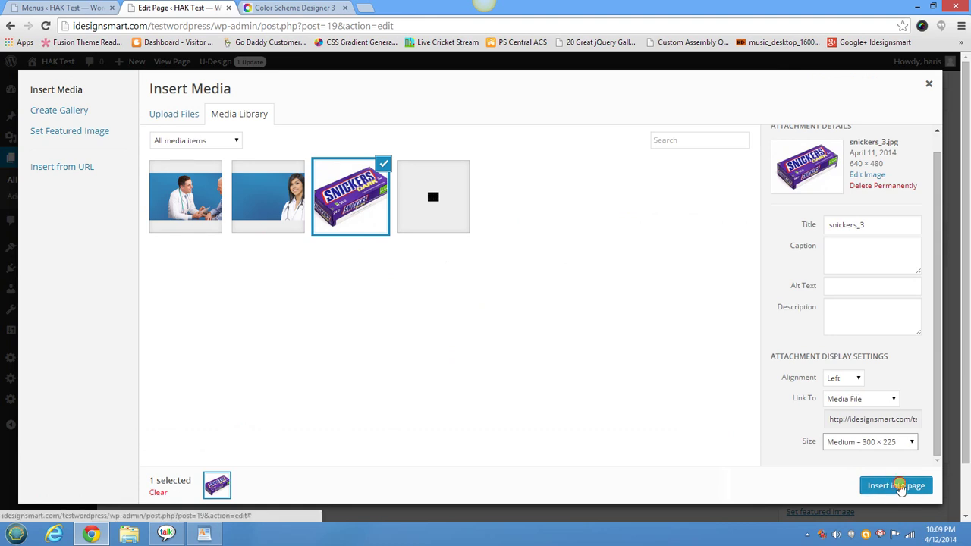
click(901, 485)
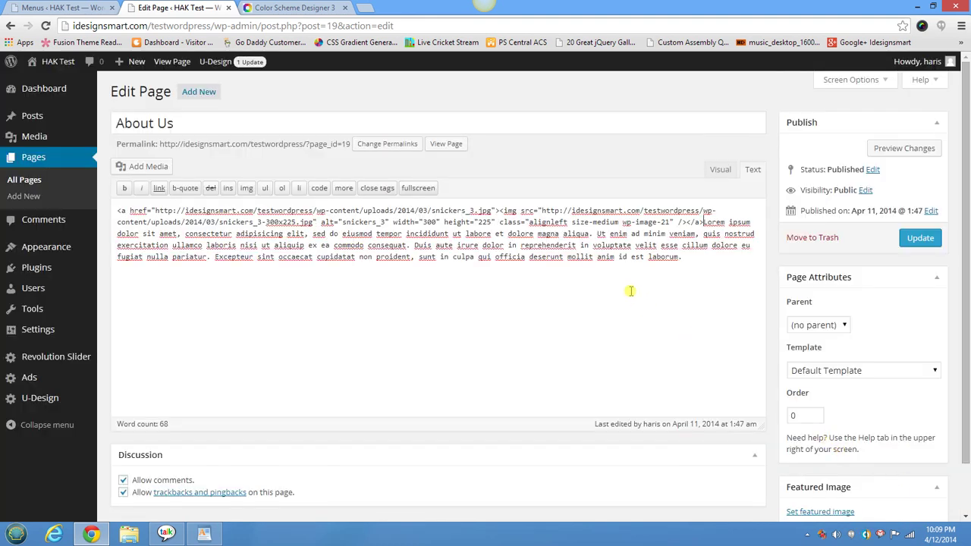
Step: Separate the inserted image code from the About Us text with a blank line and update the page
key(Return)
key(Return)
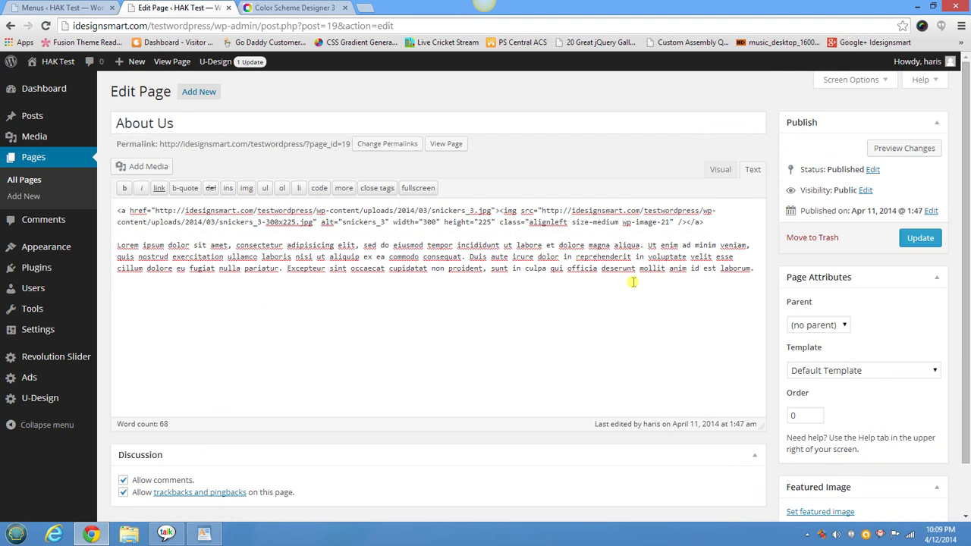
click(915, 241)
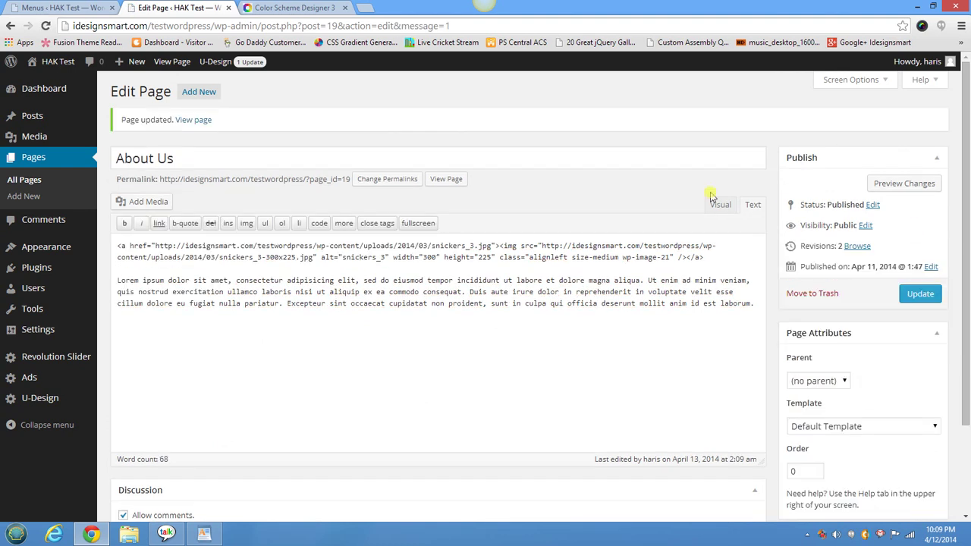
Step: View the published About Us page and open its Snickers image in the enlarged view
click(167, 63)
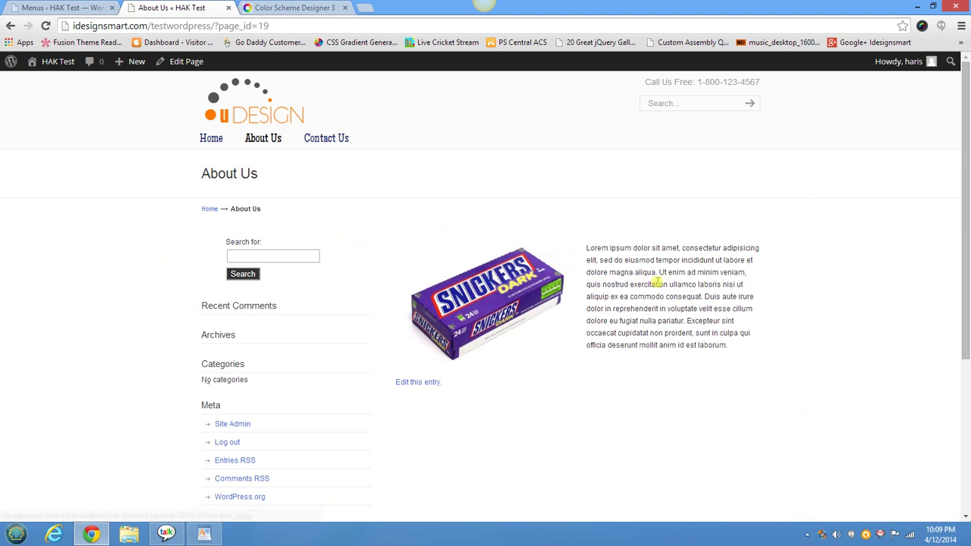
click(473, 312)
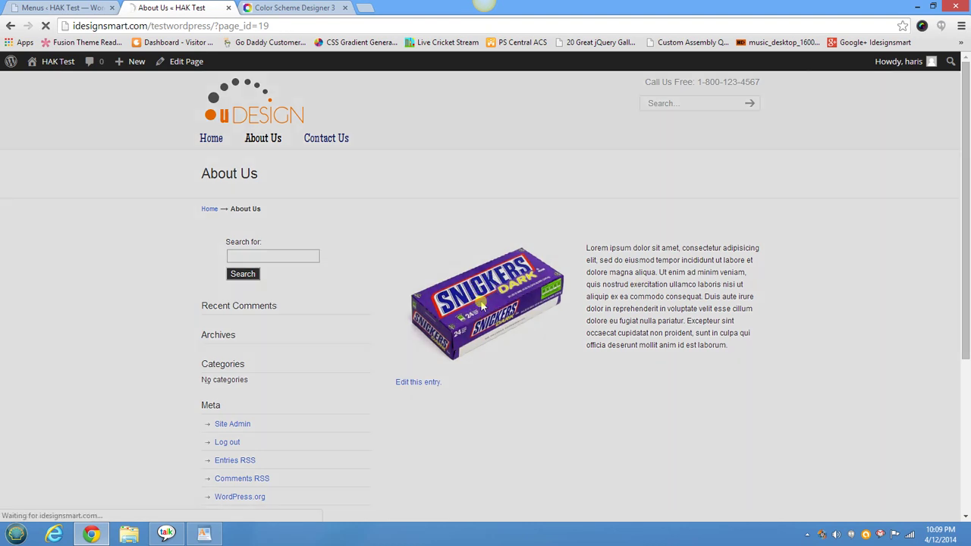